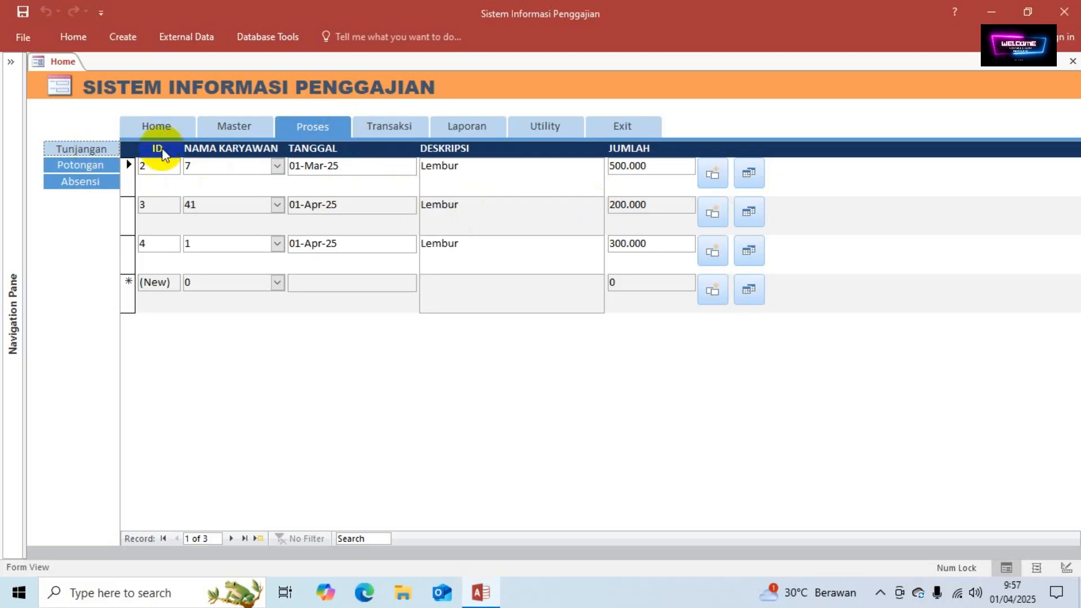
Step: View the empty Potongan page under Proses and return to the Tunjangan page
{"action": "left_click", "coordinate": [96, 167]}
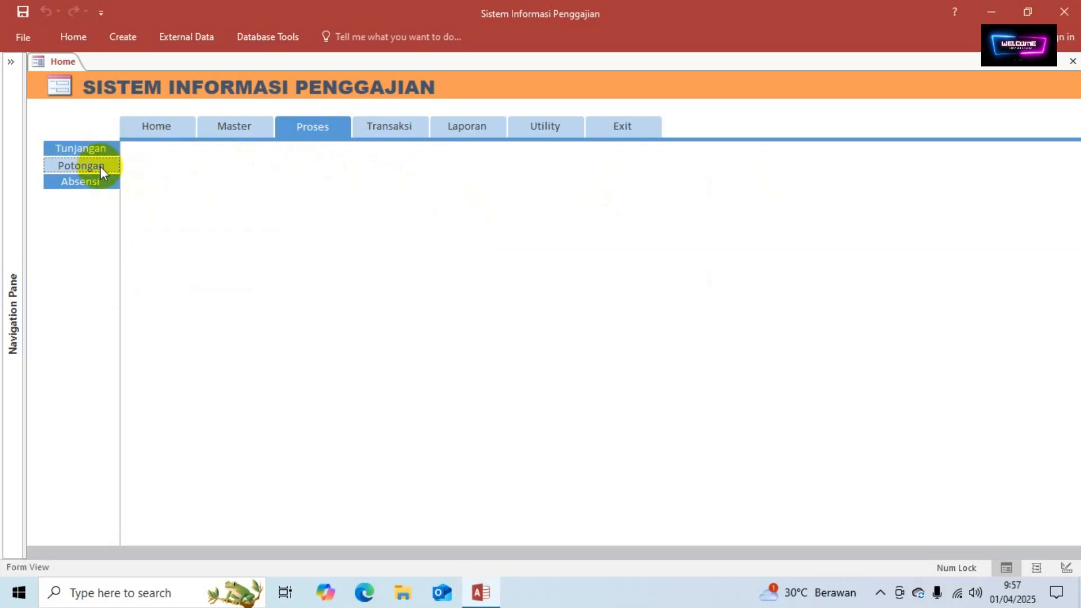
{"action": "left_click", "coordinate": [86, 150]}
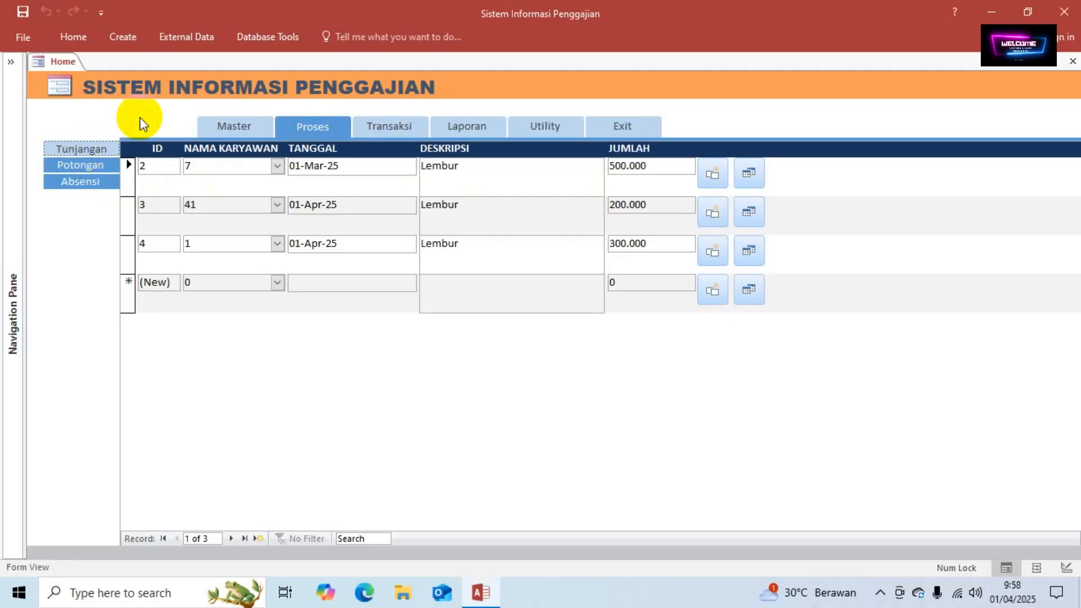
Step: Create a new table, switch it to Design View and save it as potongan
{"action": "left_click", "coordinate": [120, 37]}
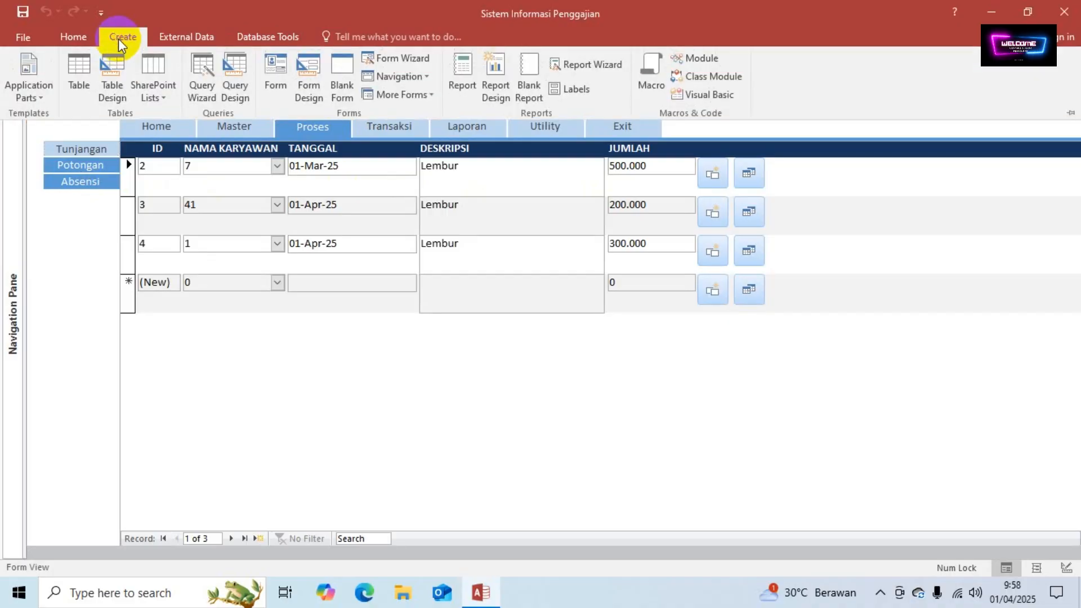
{"action": "left_click", "coordinate": [89, 66]}
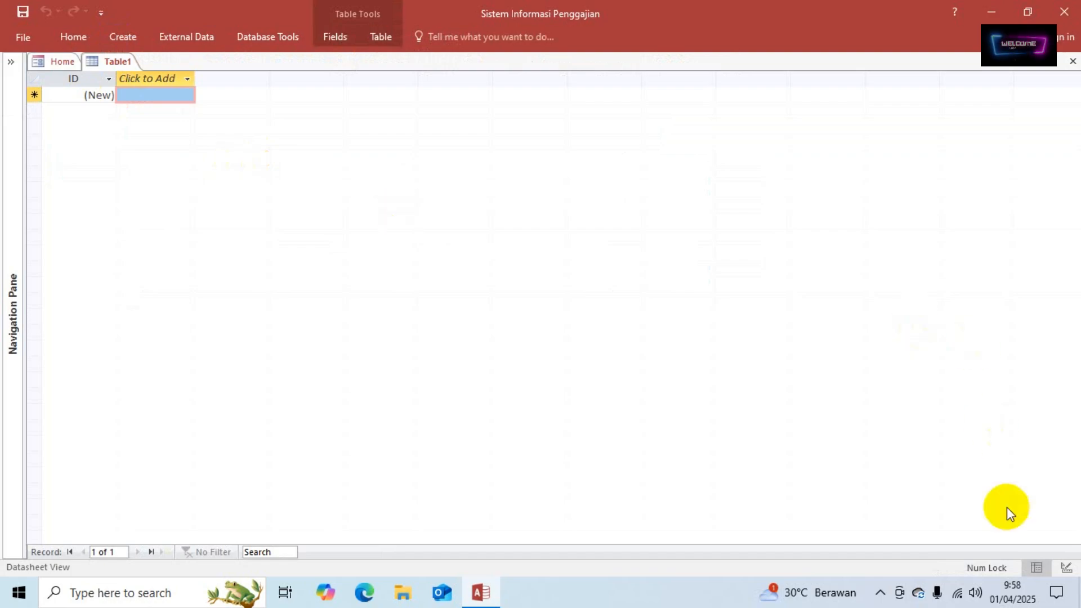
{"action": "left_click", "coordinate": [1065, 573]}
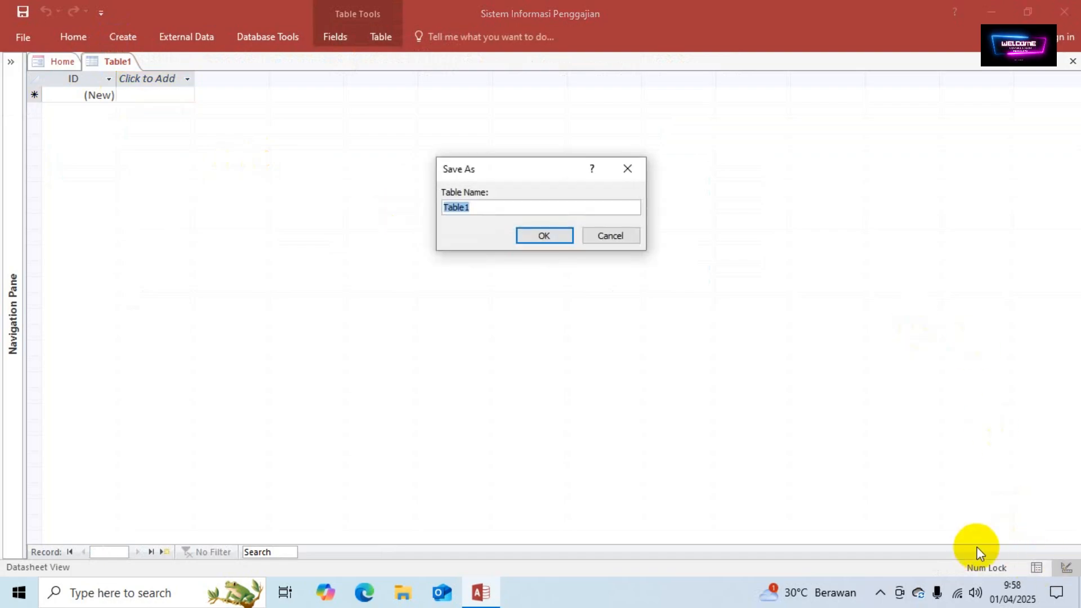
{"action": "type", "text": "poto"}
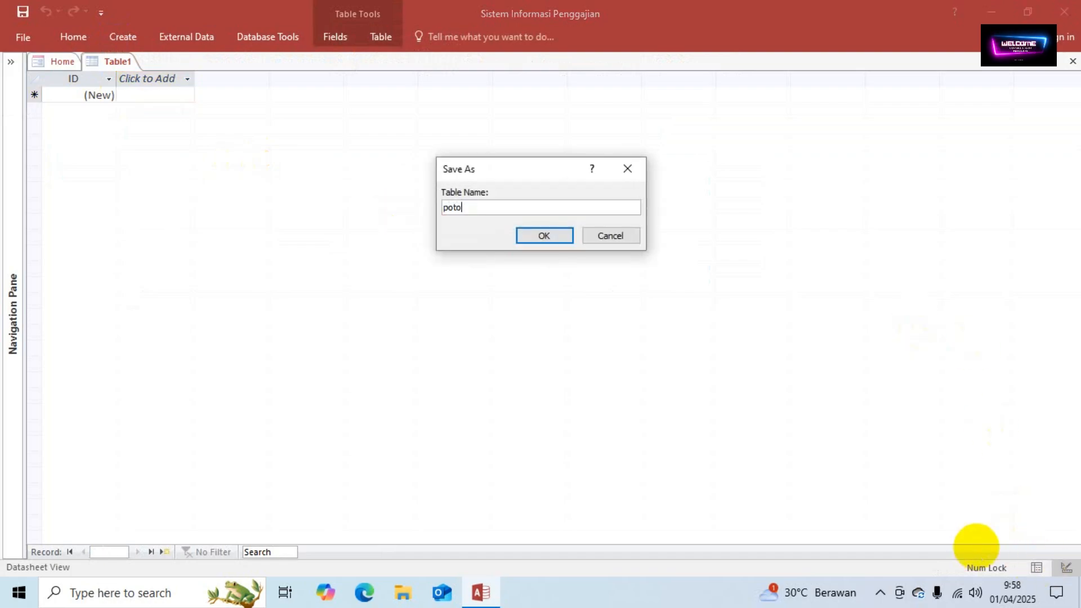
{"action": "type", "text": "ng"}
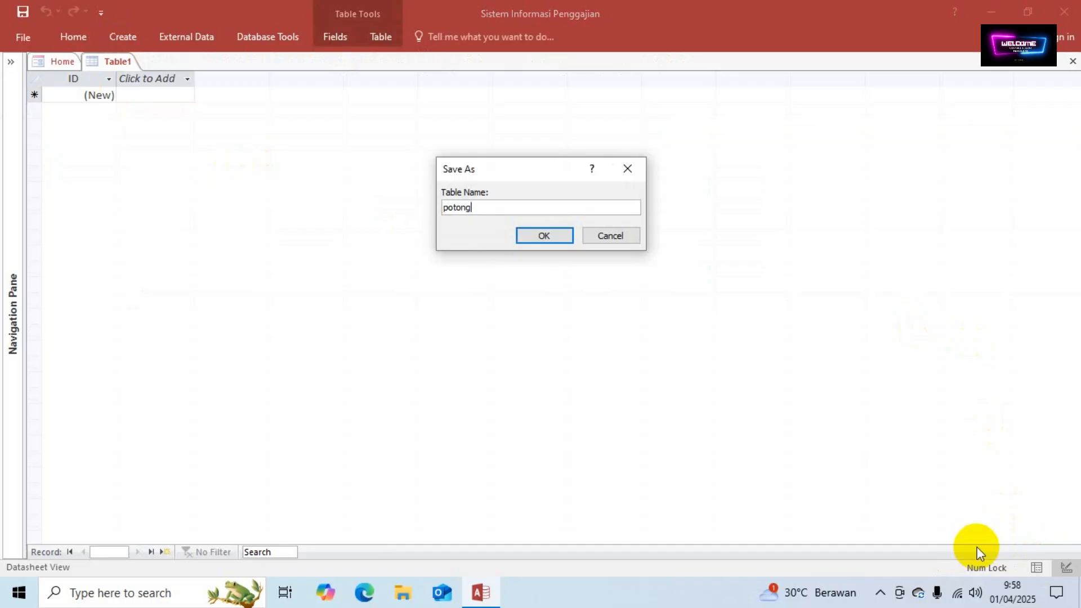
{"action": "type", "text": "n"}
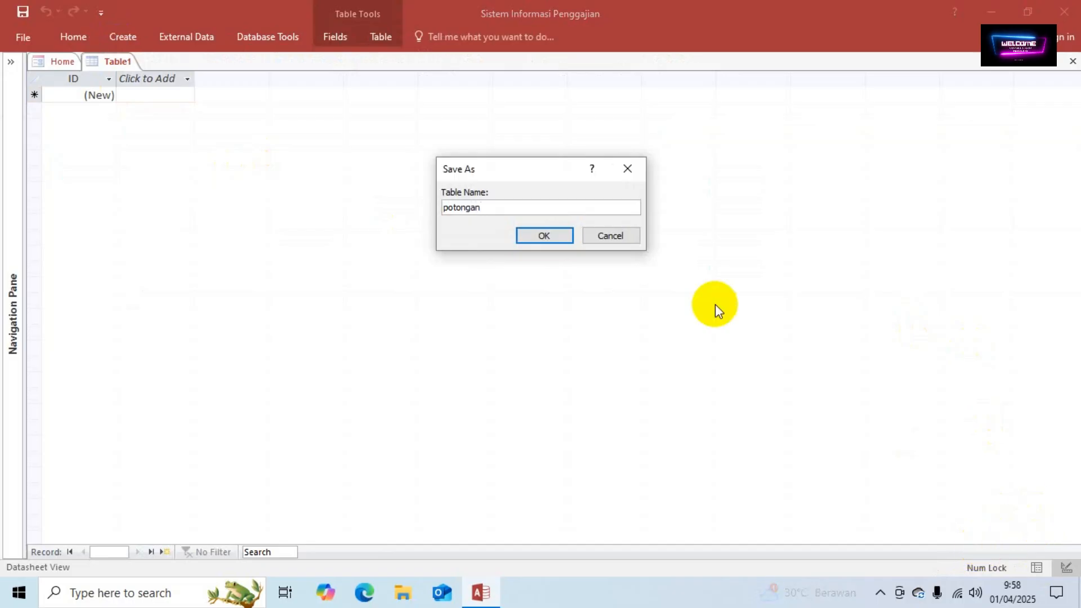
{"action": "left_click", "coordinate": [520, 235]}
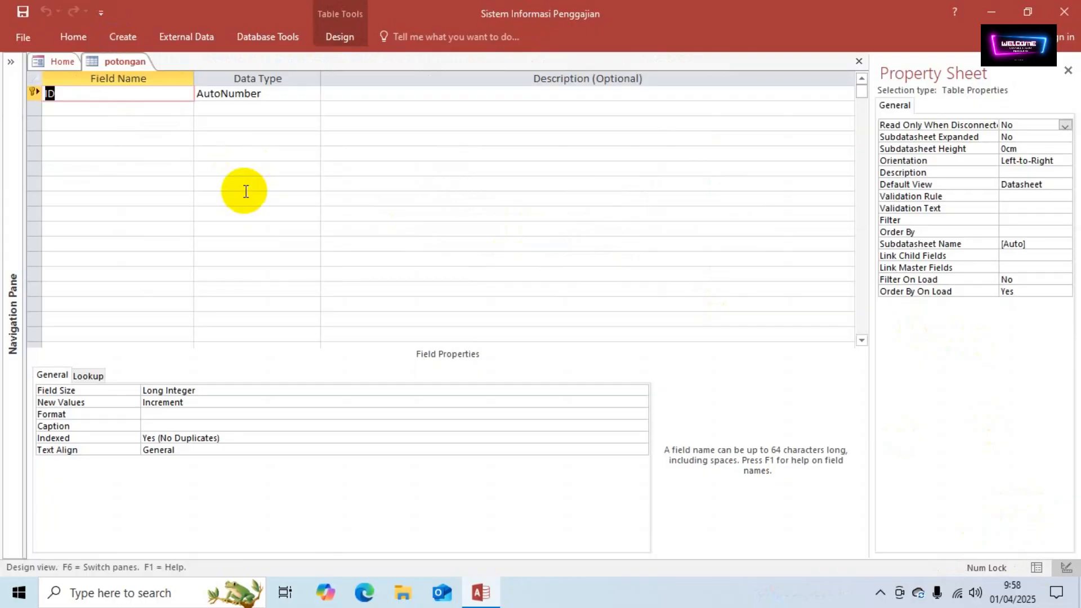
Step: Rename the AutoNumber primary key field of the potongan table as id_potongan
{"action": "type", "text": "id"}
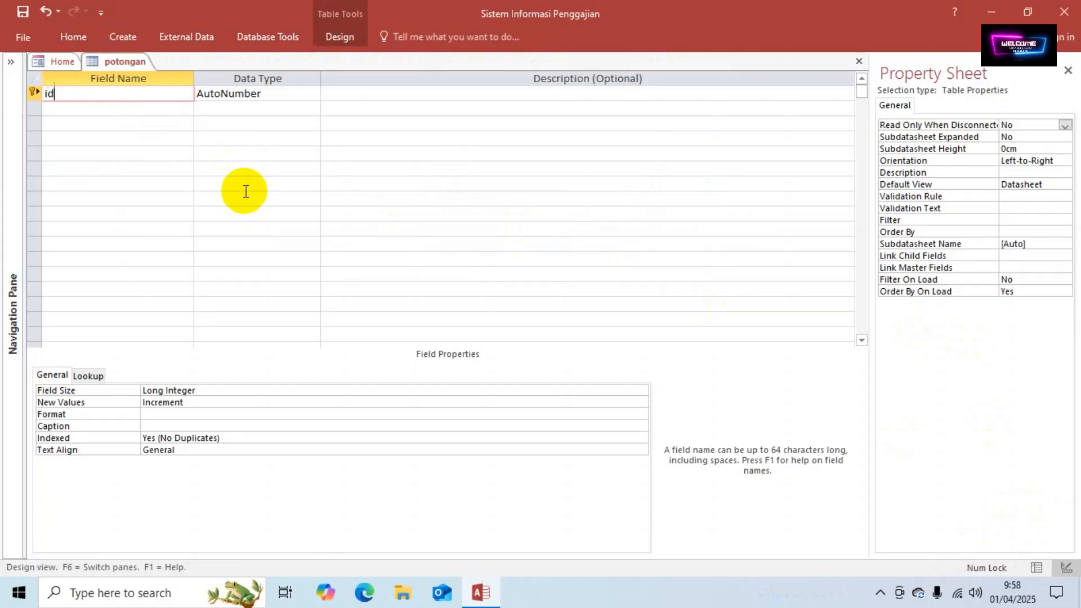
{"action": "type", "text": "_"}
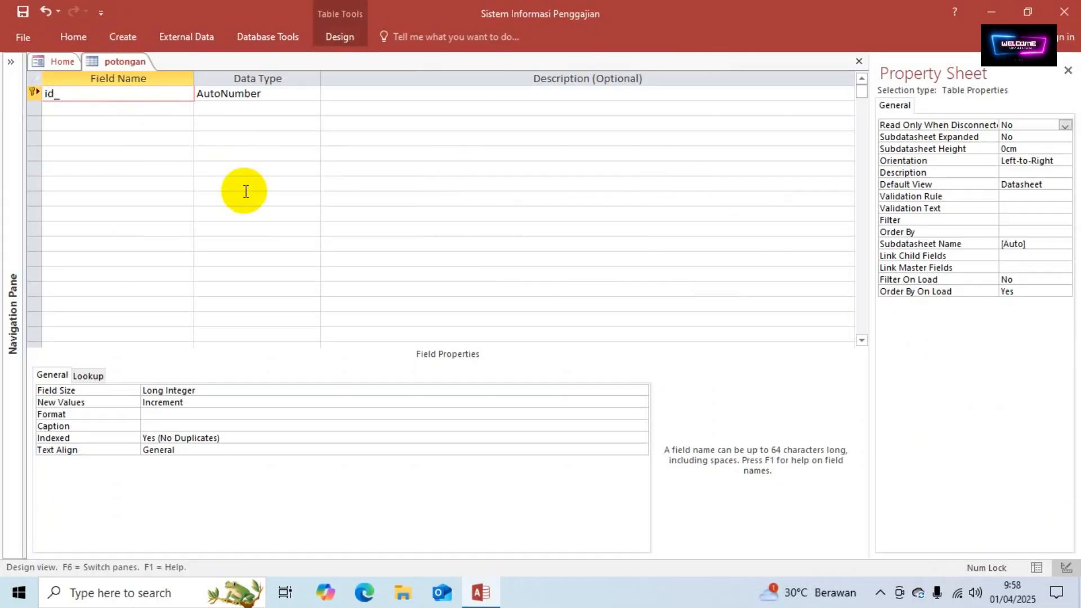
{"action": "type", "text": "potong"}
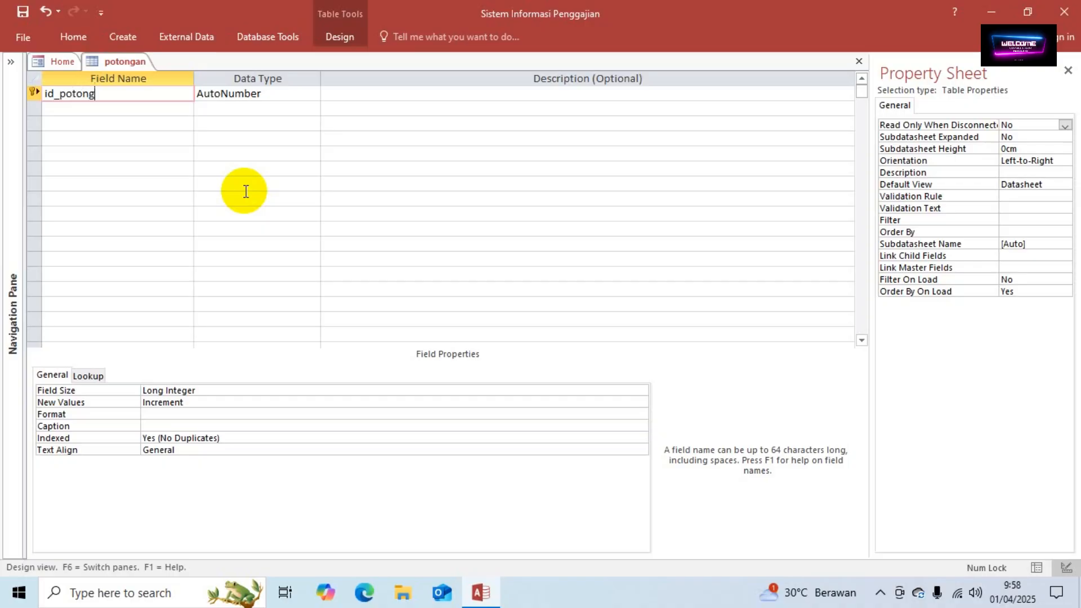
{"action": "type", "text": "an"}
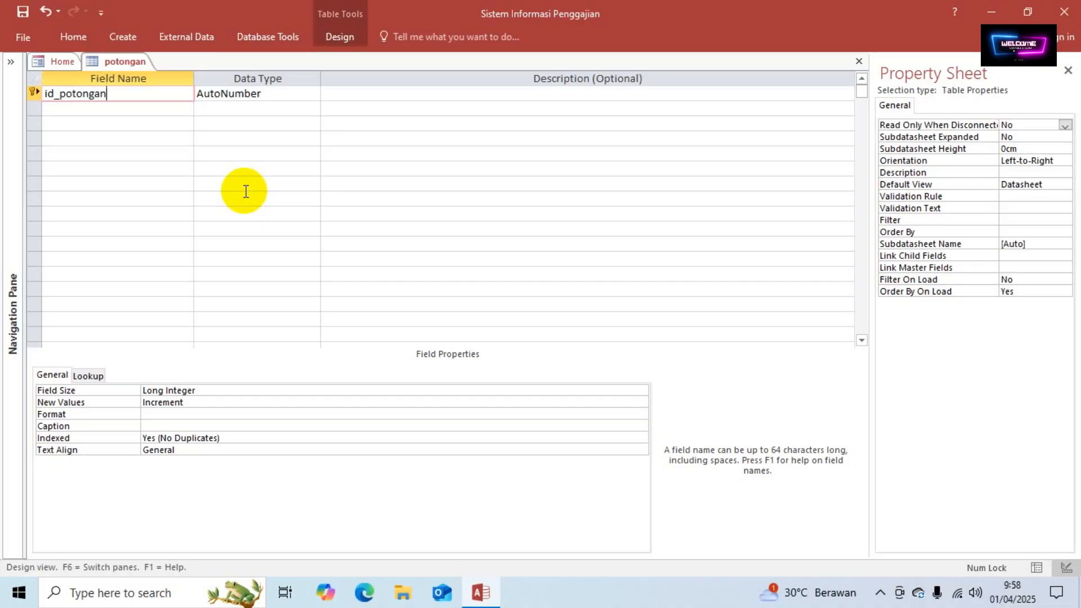
{"action": "key", "text": "Tab"}
{"action": "key", "text": "Tab"}
{"action": "key", "text": "Tab"}
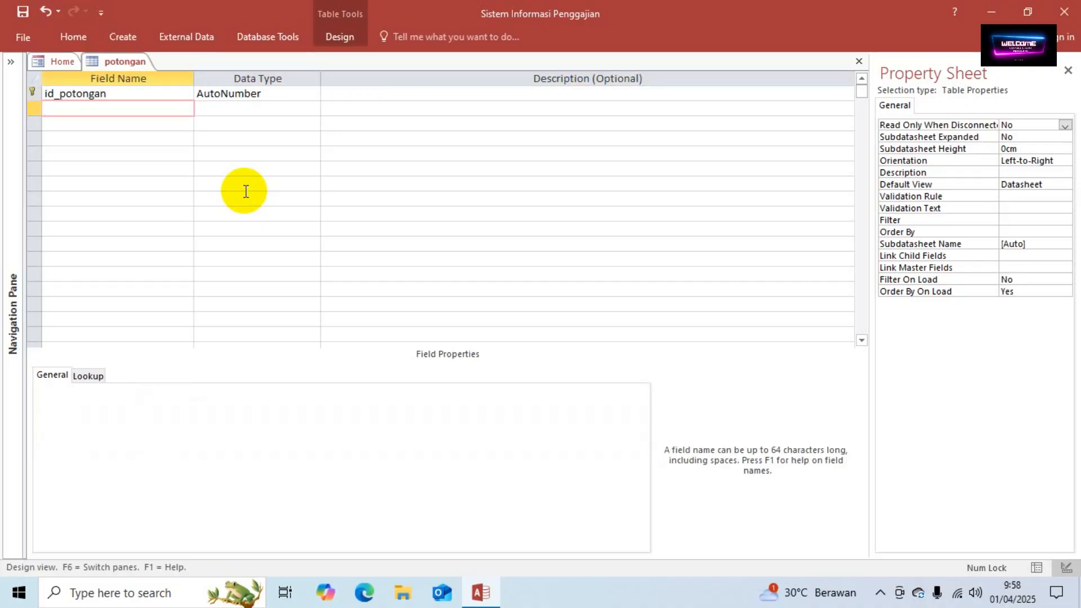
Step: Add a field named id_karyawan with the Number data type below id_potongan
{"action": "type", "text": "id"}
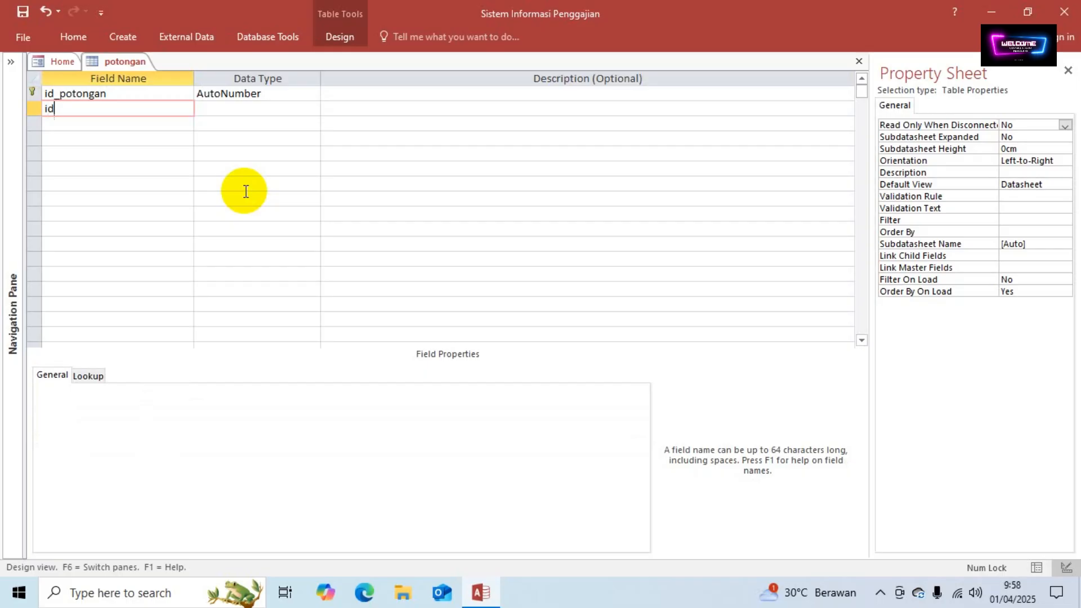
{"action": "type", "text": "_k"}
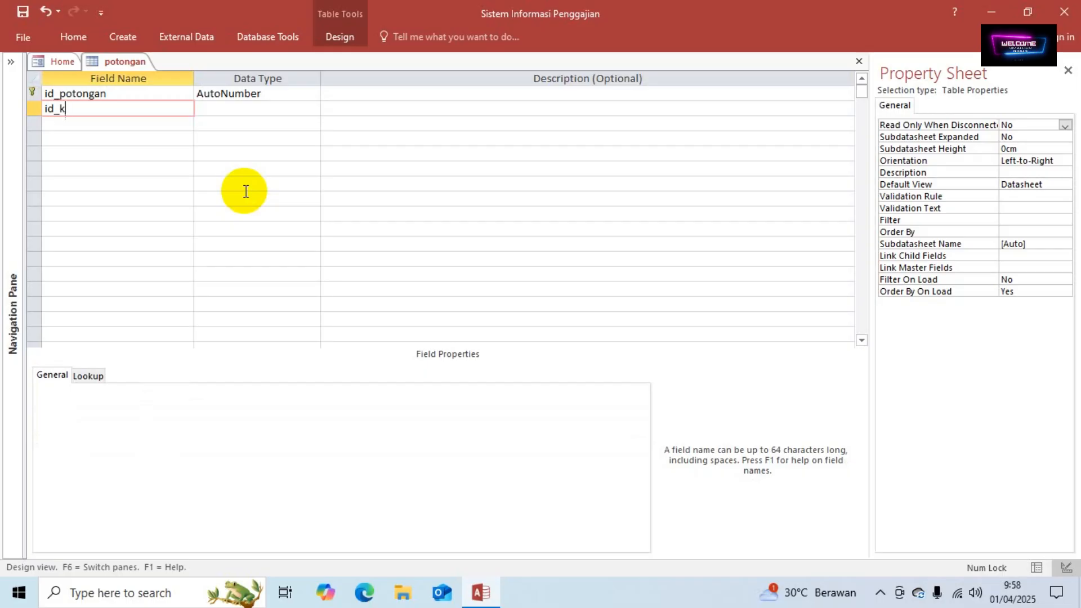
{"action": "type", "text": "aryaw"}
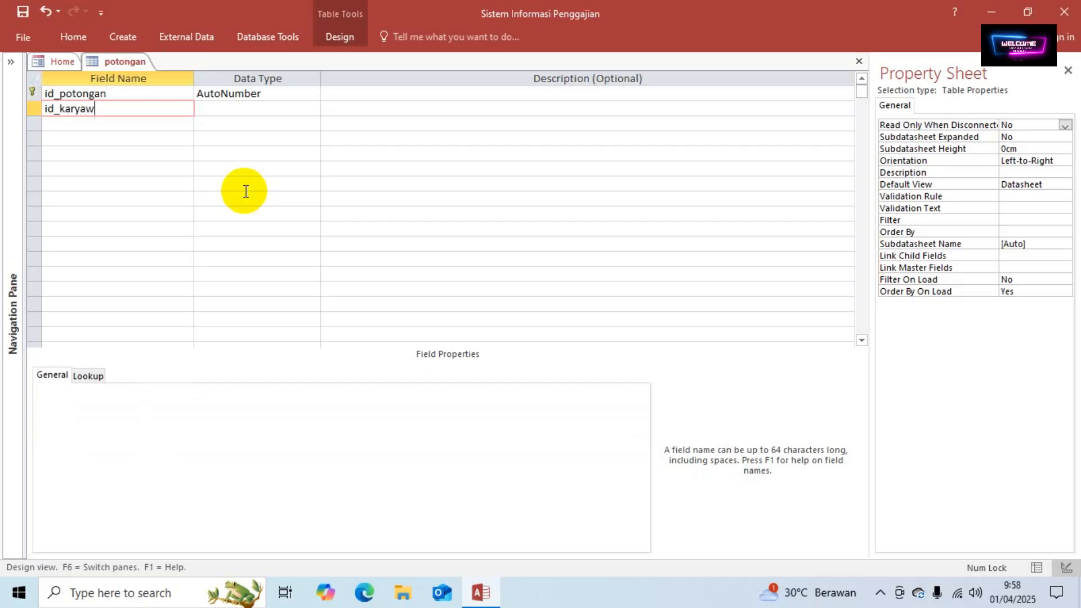
{"action": "type", "text": "an"}
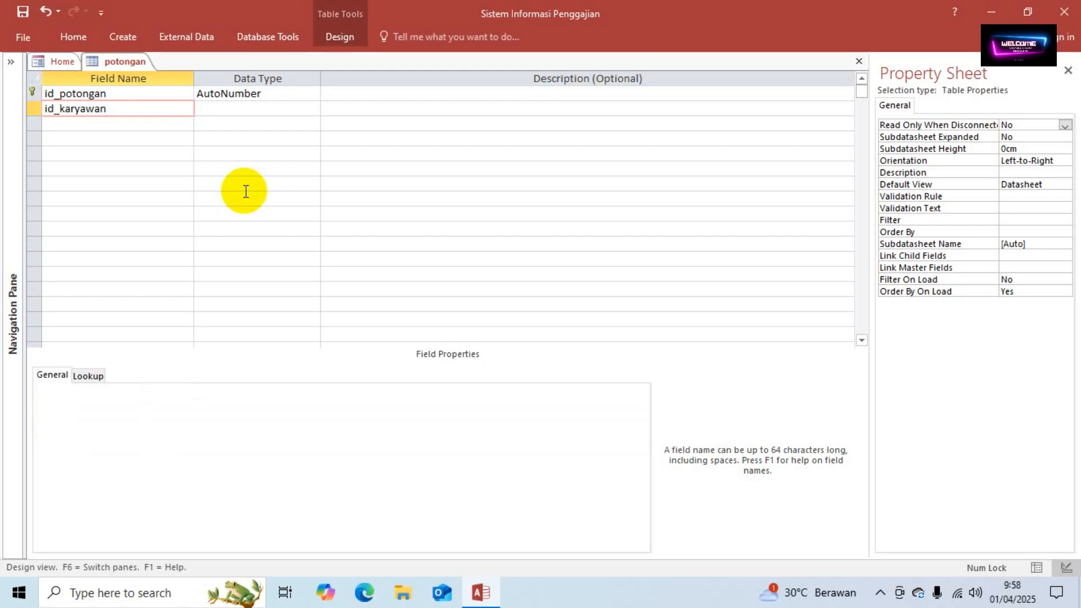
{"action": "key", "text": "Tab"}
{"action": "type", "text": "Number"}
{"action": "key", "text": "Tab"}
{"action": "key", "text": "Tab"}
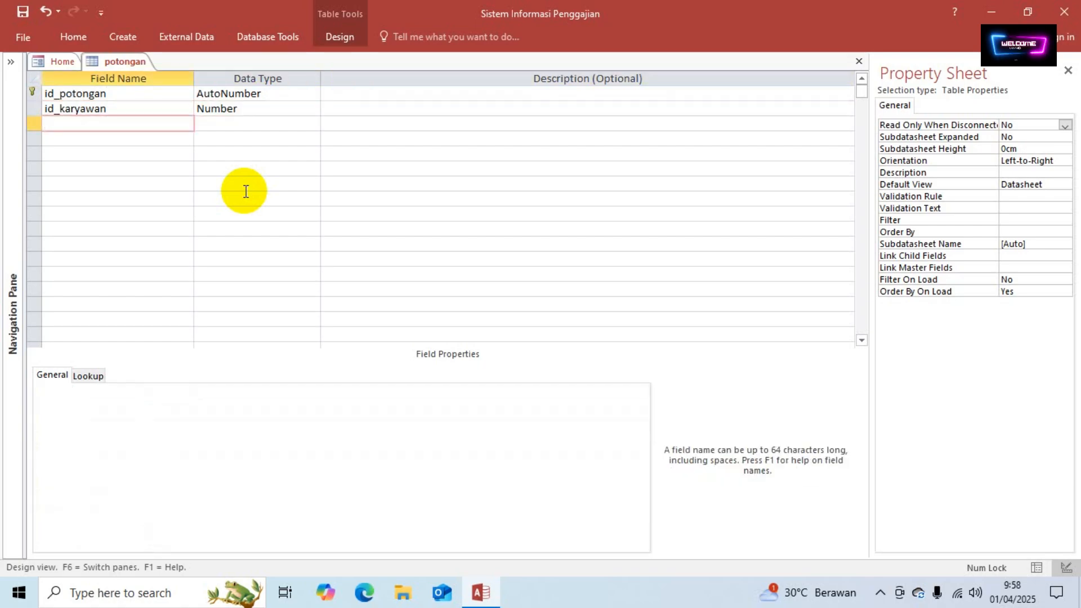
Step: Add a field named tanggal with the Date/Time data type and set its format to Medium Date
{"action": "type", "text": "tanggal"}
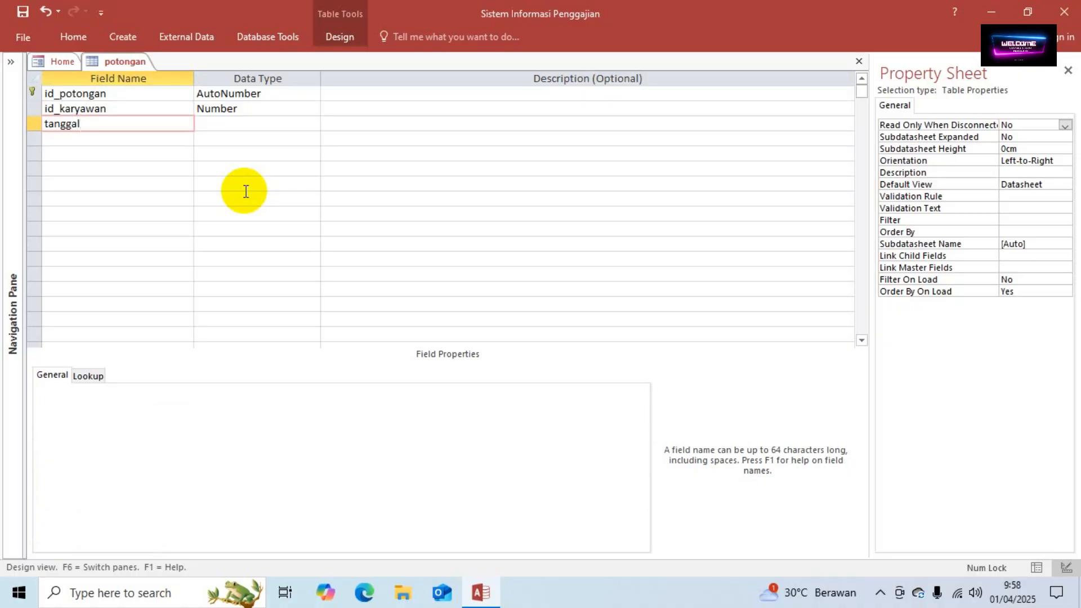
{"action": "key", "text": "Tab"}
{"action": "type", "text": "d"}
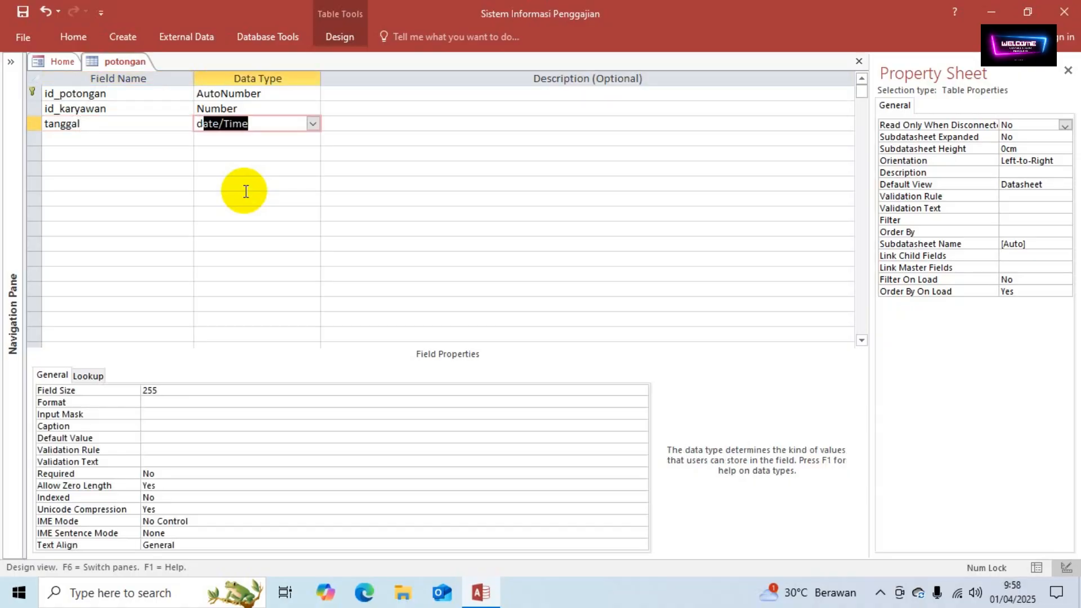
{"action": "key", "text": "Tab"}
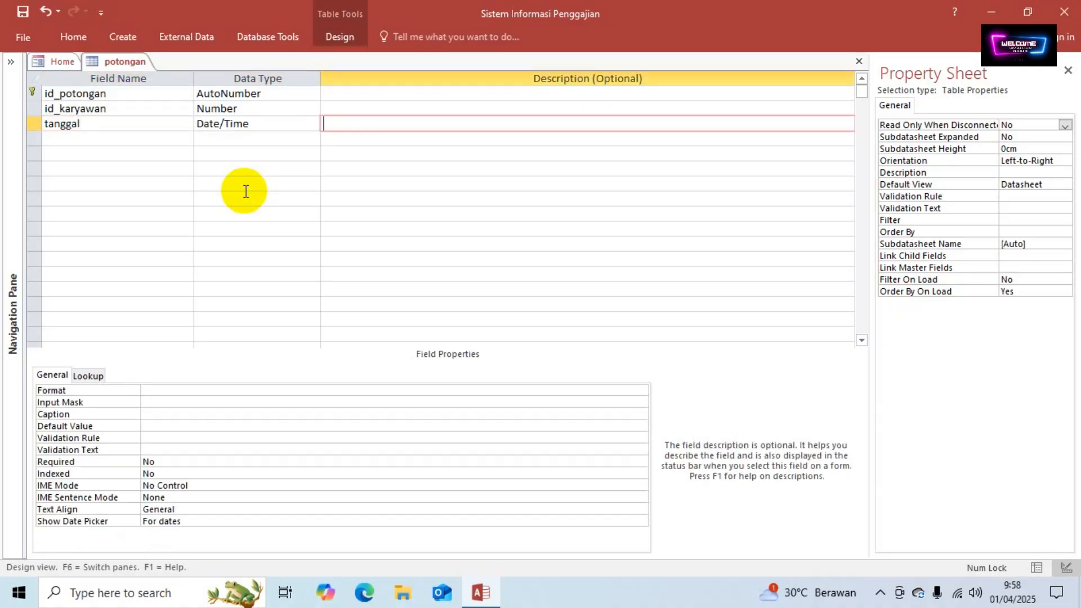
{"action": "left_click", "coordinate": [196, 388]}
{"action": "left_click", "coordinate": [641, 390]}
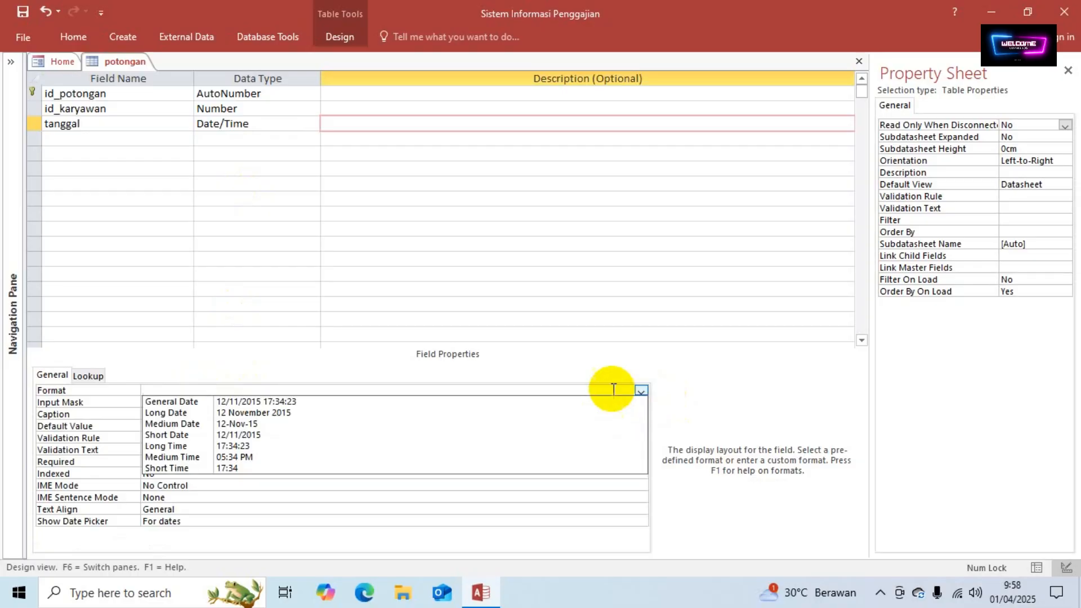
{"action": "left_click", "coordinate": [265, 424]}
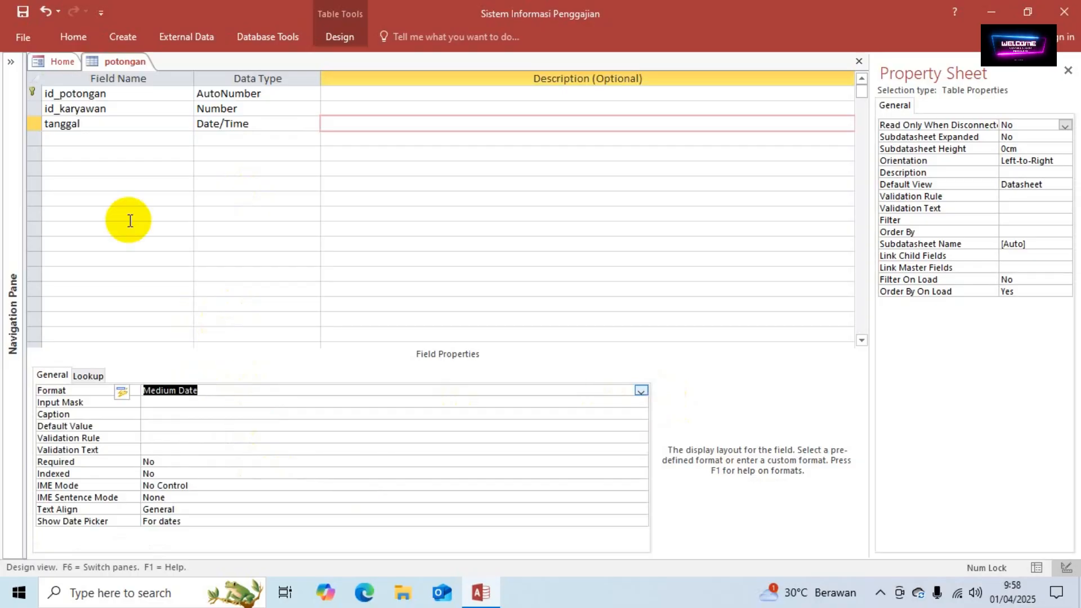
Step: Add a field named deskripsi with the Long Text data type and check its field properties
{"action": "left_click", "coordinate": [76, 138]}
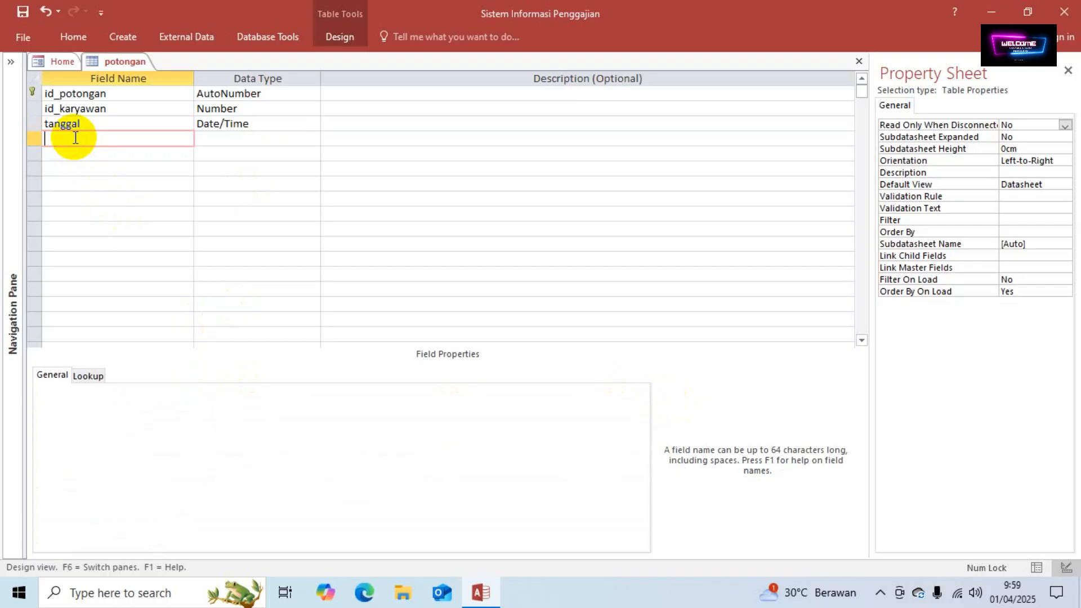
{"action": "type", "text": "desk"}
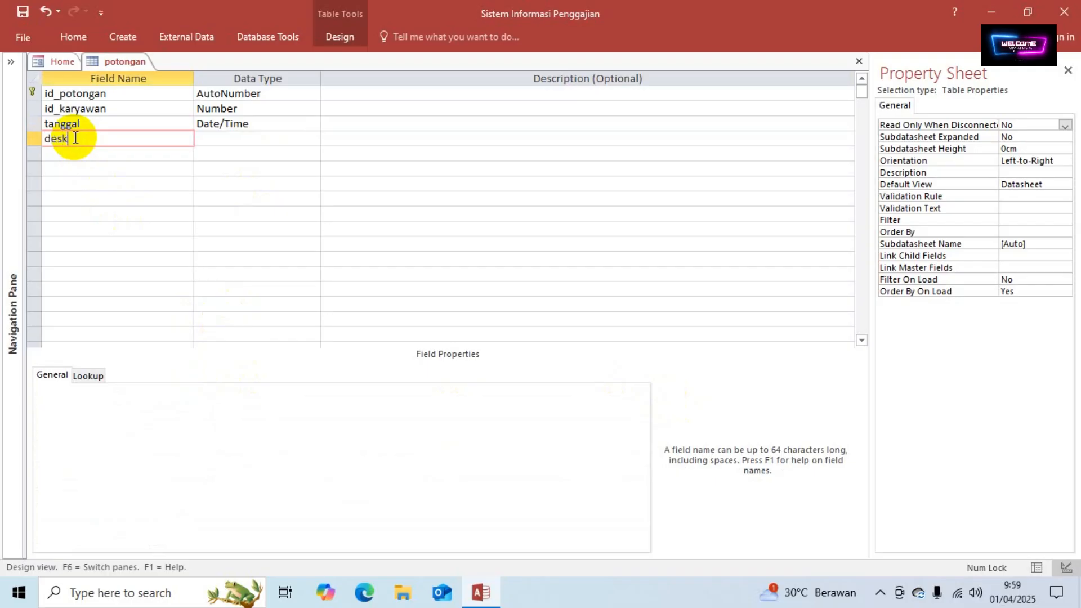
{"action": "type", "text": "ripsi"}
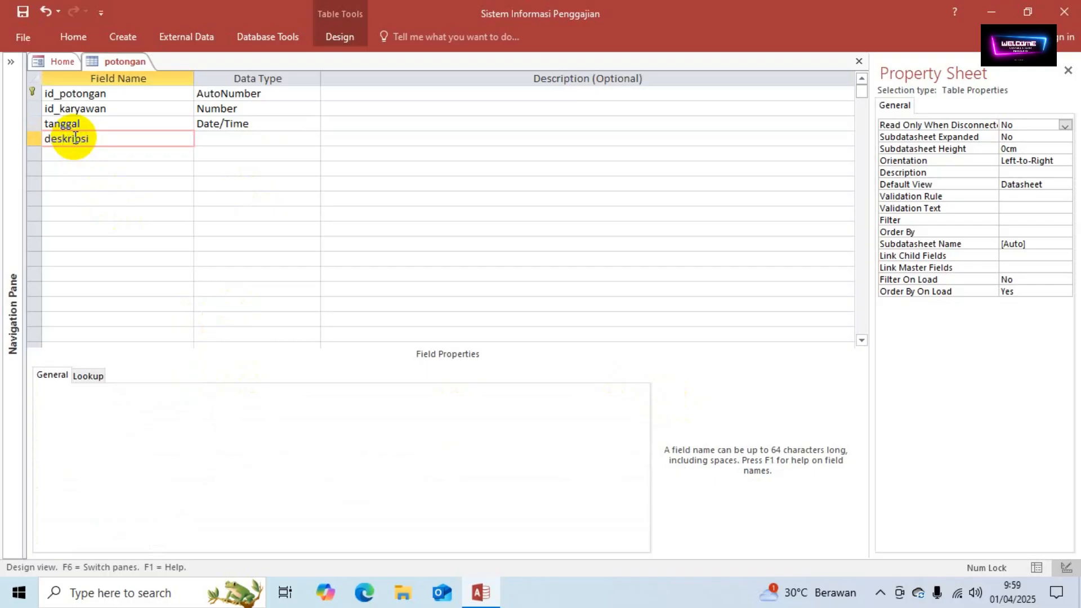
{"action": "key", "text": "Tab"}
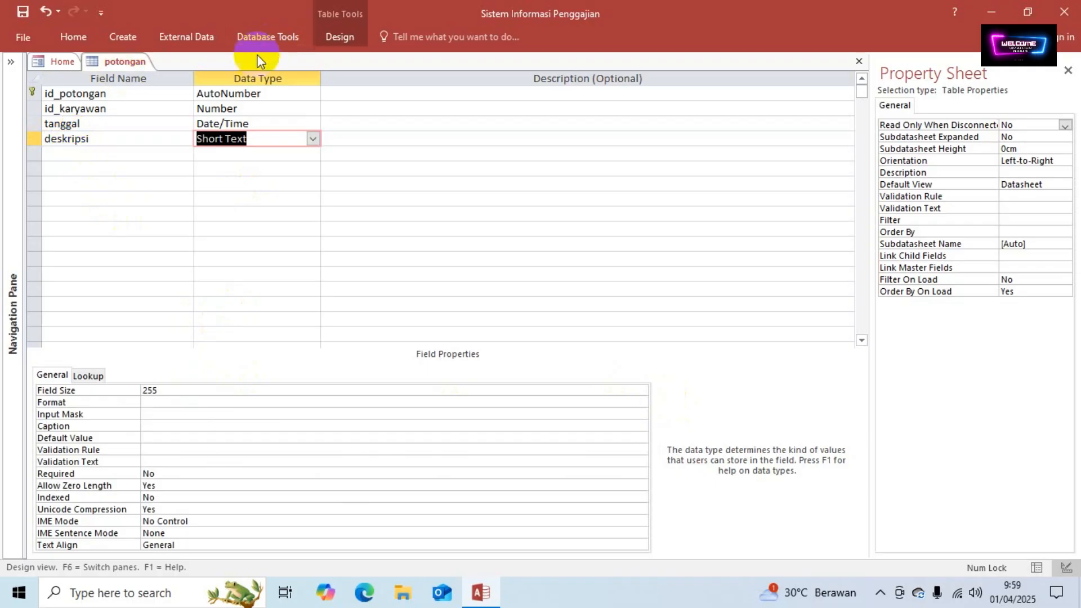
{"action": "left_click", "coordinate": [314, 139]}
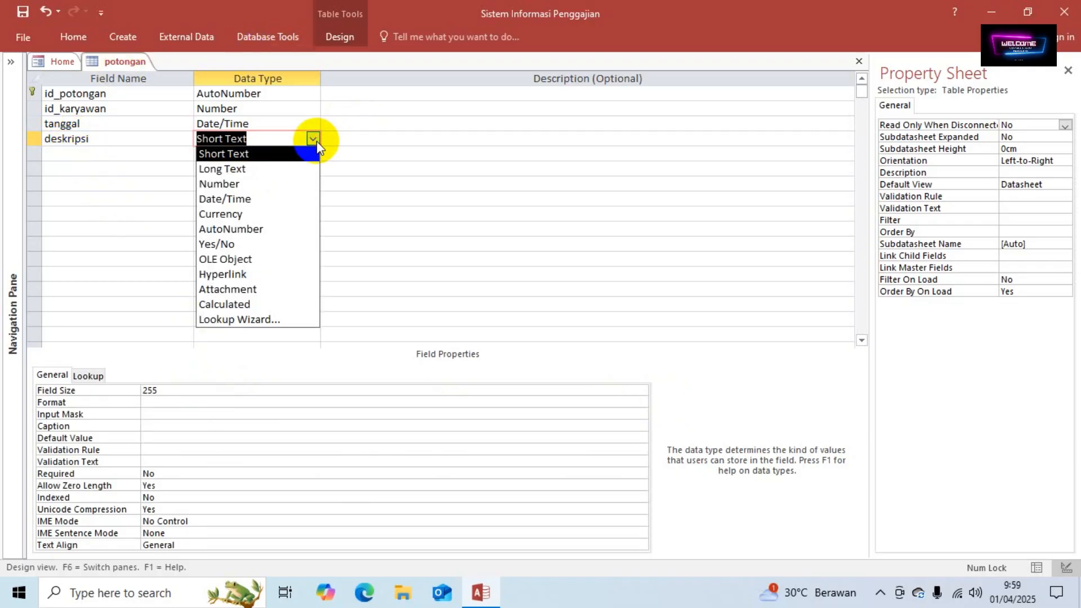
{"action": "left_click", "coordinate": [253, 169]}
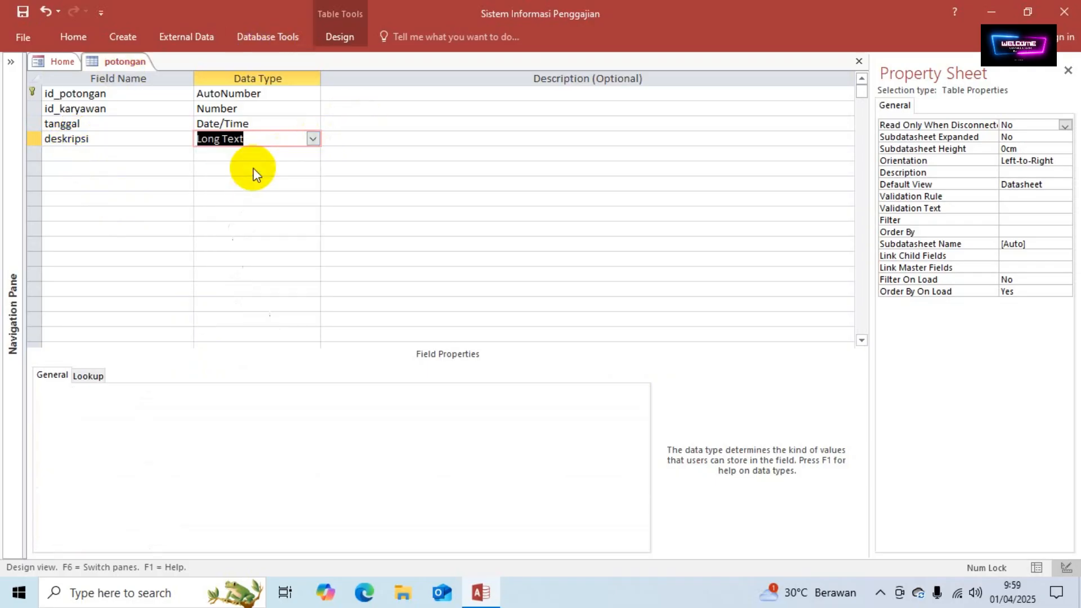
{"action": "left_click", "coordinate": [104, 155]}
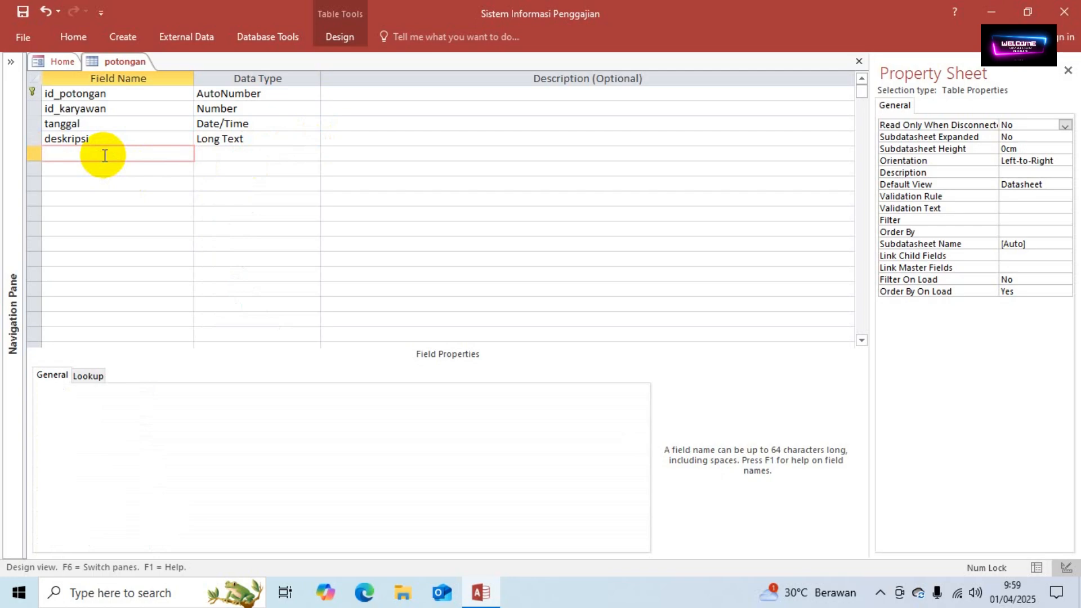
{"action": "left_click", "coordinate": [128, 139]}
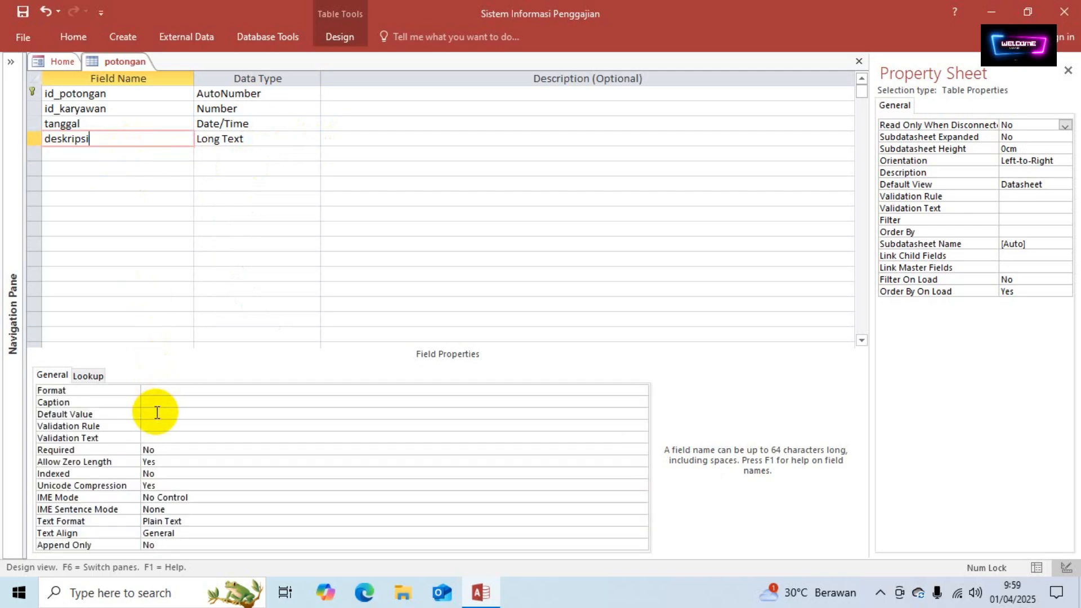
{"action": "left_click", "coordinate": [241, 139]}
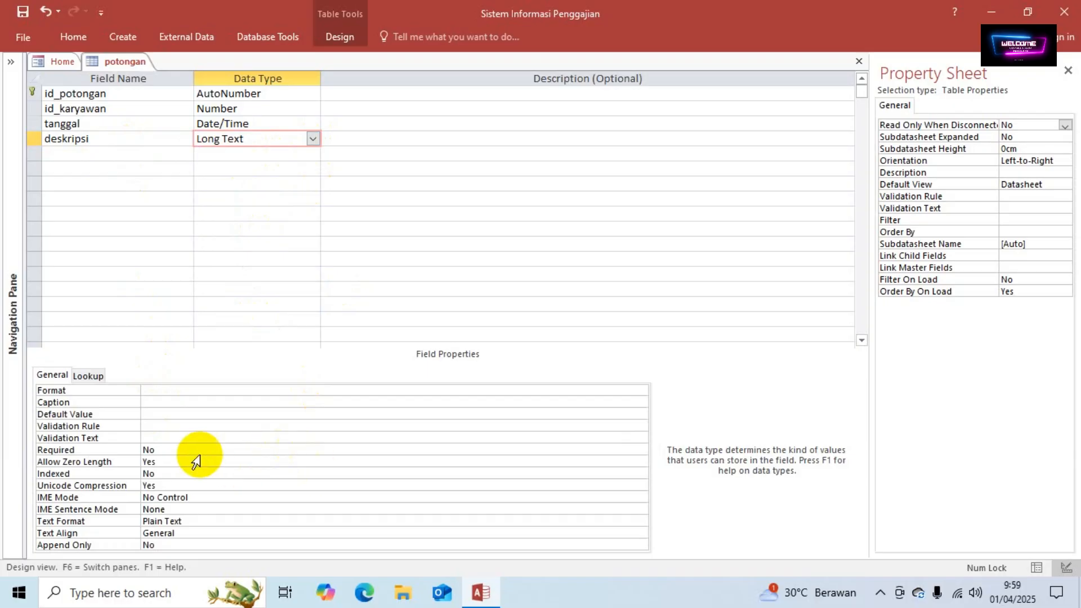
Step: Add a field named jumlah with the Number data type below deskripsi
{"action": "left_click", "coordinate": [110, 153]}
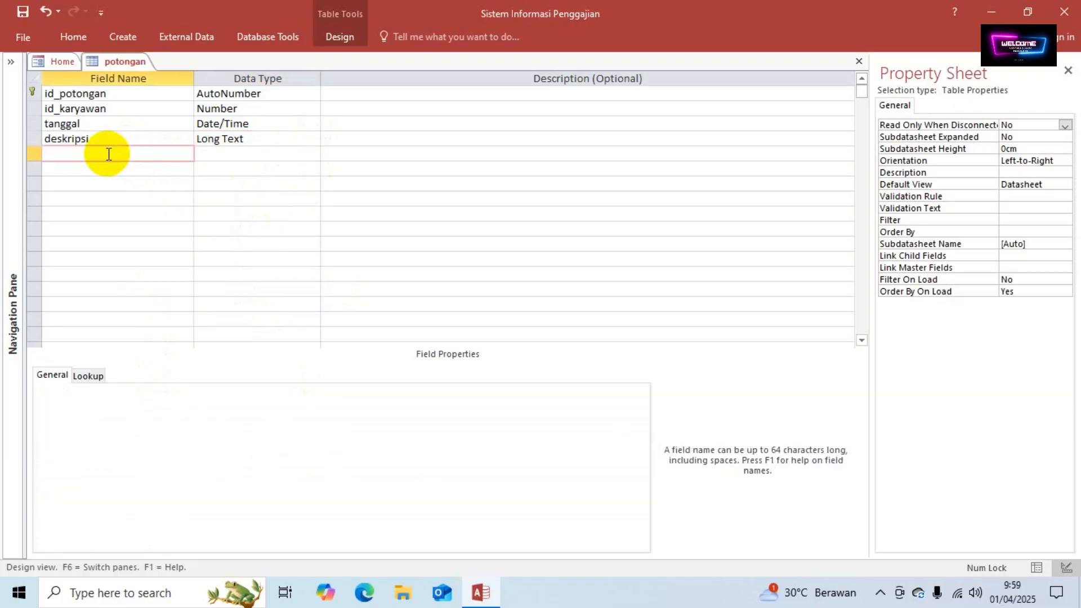
{"action": "type", "text": "j"}
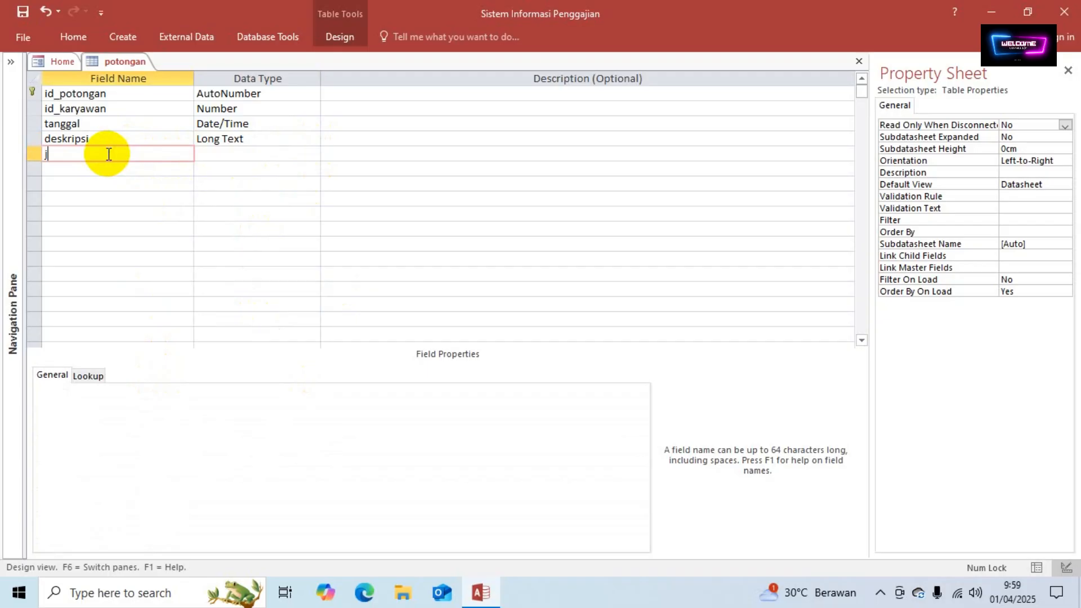
{"action": "type", "text": "umlah"}
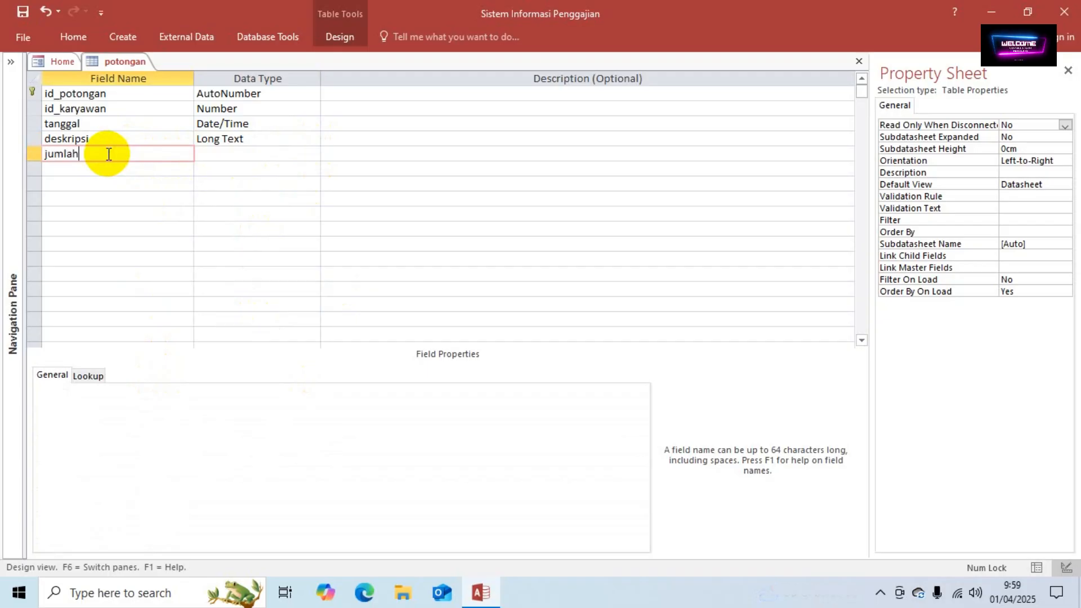
{"action": "key", "text": "Tab"}
{"action": "left_click", "coordinate": [313, 154]}
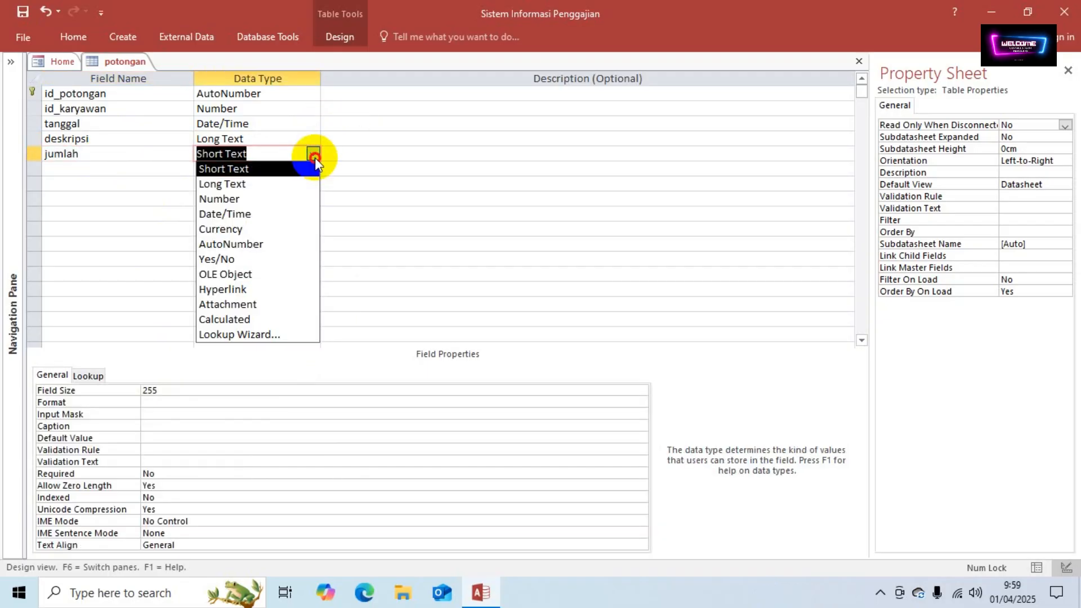
{"action": "left_click", "coordinate": [270, 199]}
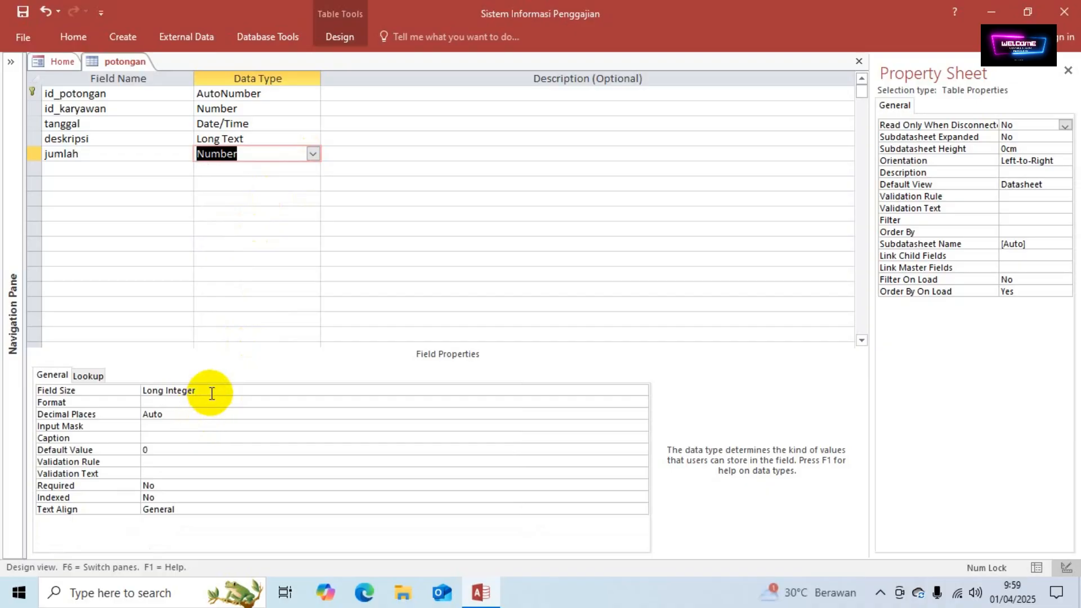
Step: Set the jumlah field's size to Decimal, its format to Standard and its decimal places to 0
{"action": "left_click", "coordinate": [212, 390]}
{"action": "left_click", "coordinate": [640, 397]}
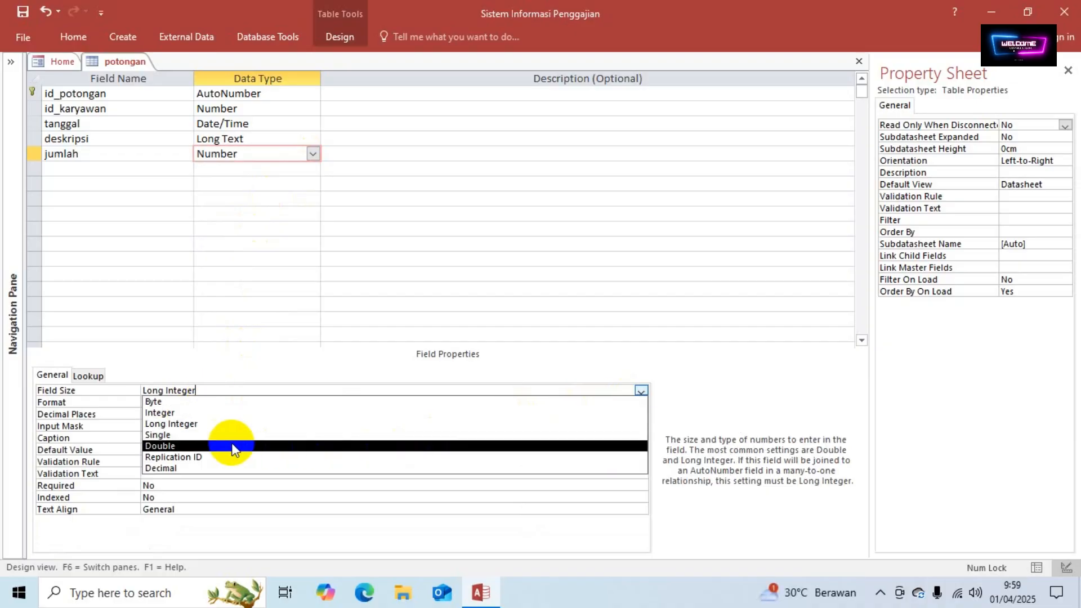
{"action": "left_click", "coordinate": [169, 469]}
{"action": "left_click", "coordinate": [161, 402]}
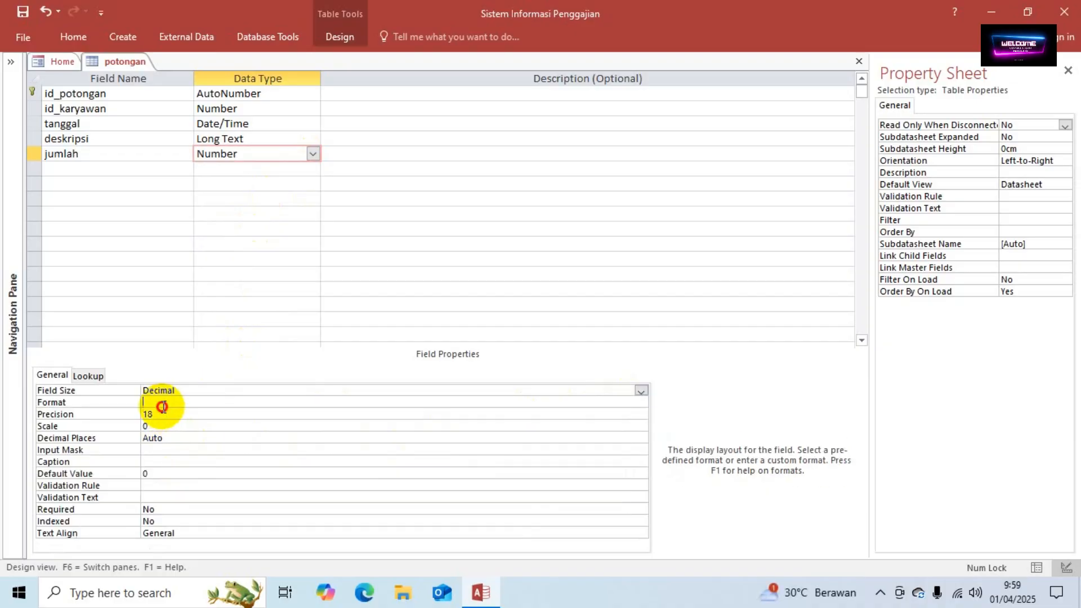
{"action": "left_click", "coordinate": [646, 404]}
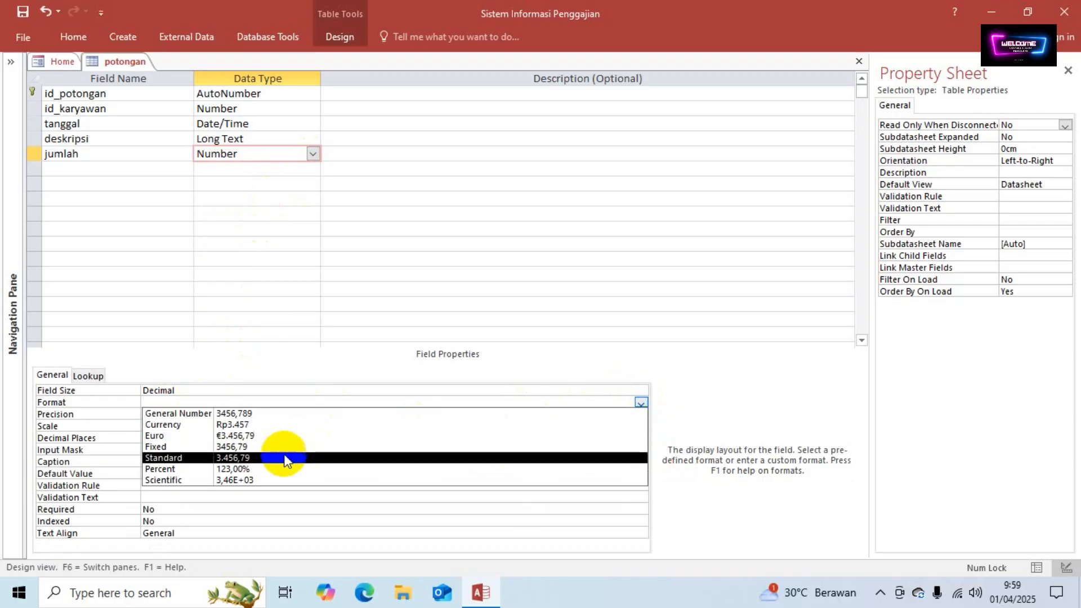
{"action": "left_click", "coordinate": [235, 458]}
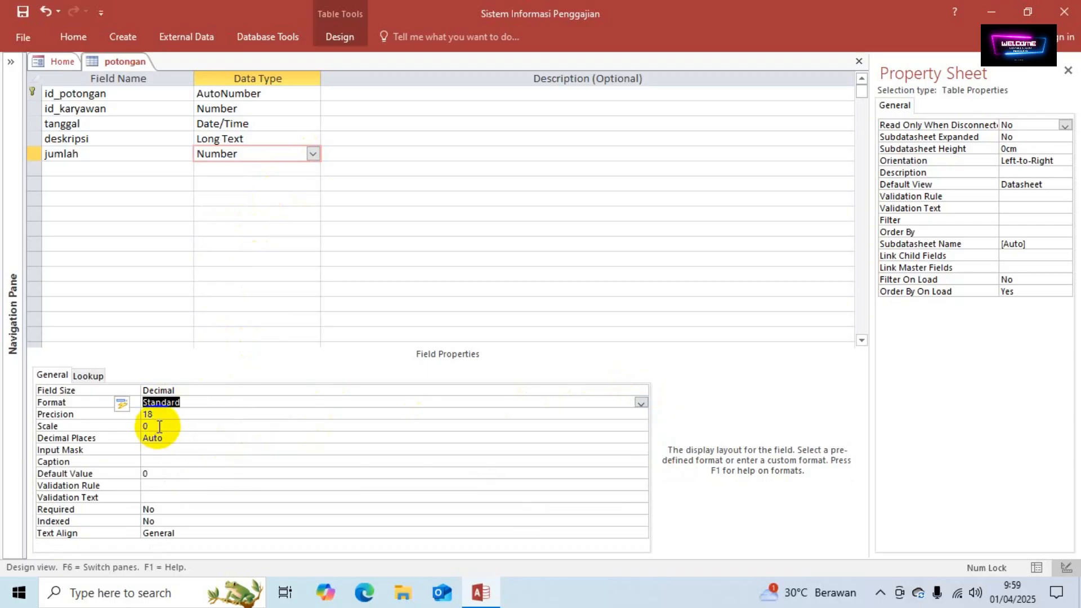
{"action": "left_click", "coordinate": [163, 442]}
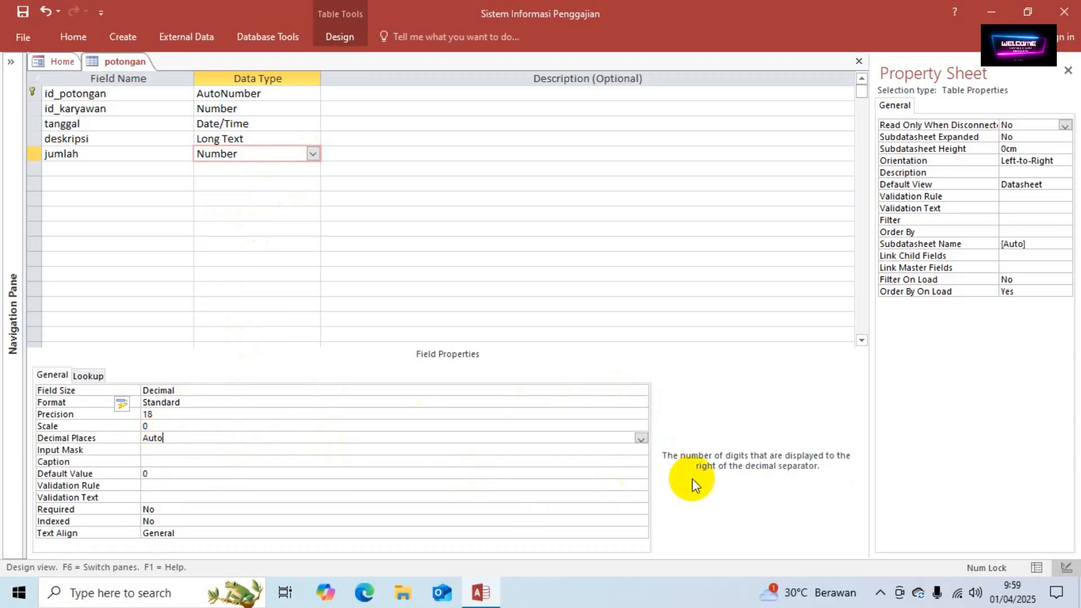
{"action": "left_click", "coordinate": [641, 438]}
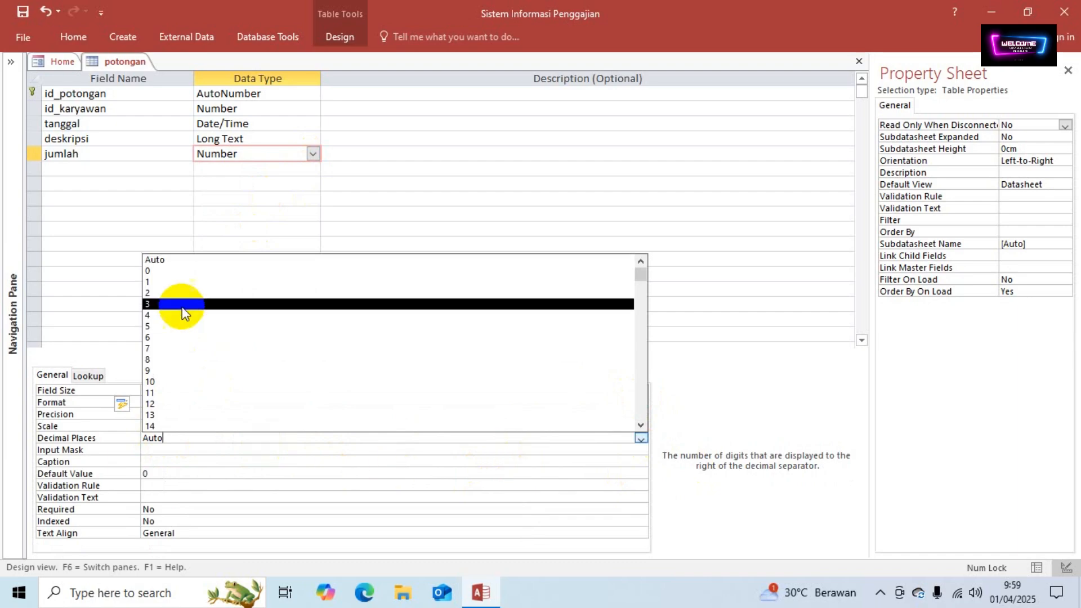
{"action": "left_click", "coordinate": [172, 271]}
Step: Add a field named created_at with the Date/Time data type below jumlah
{"action": "left_click", "coordinate": [52, 168]}
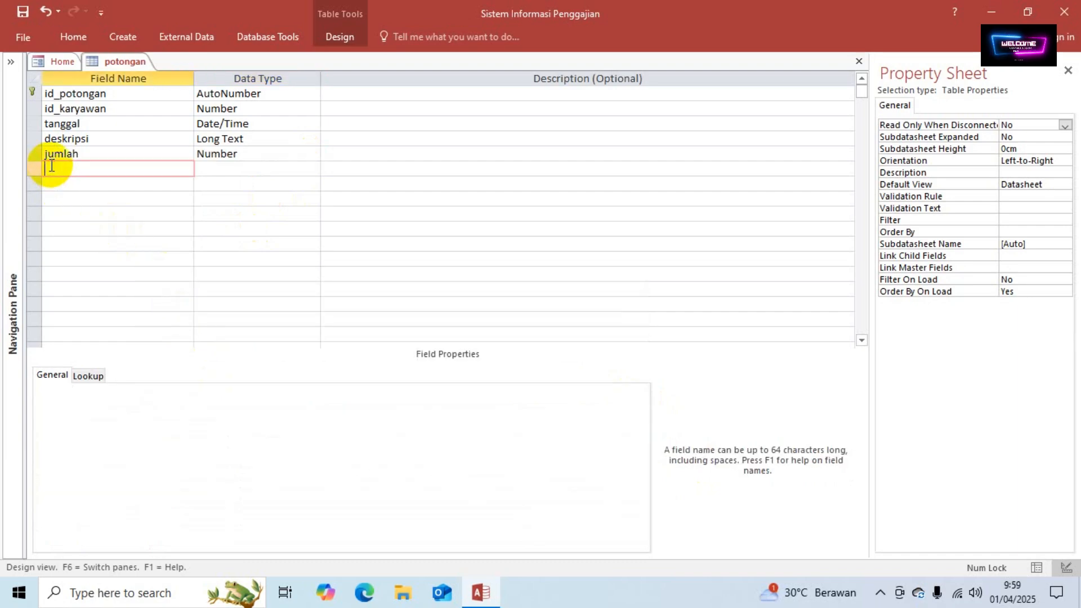
{"action": "type", "text": "created"}
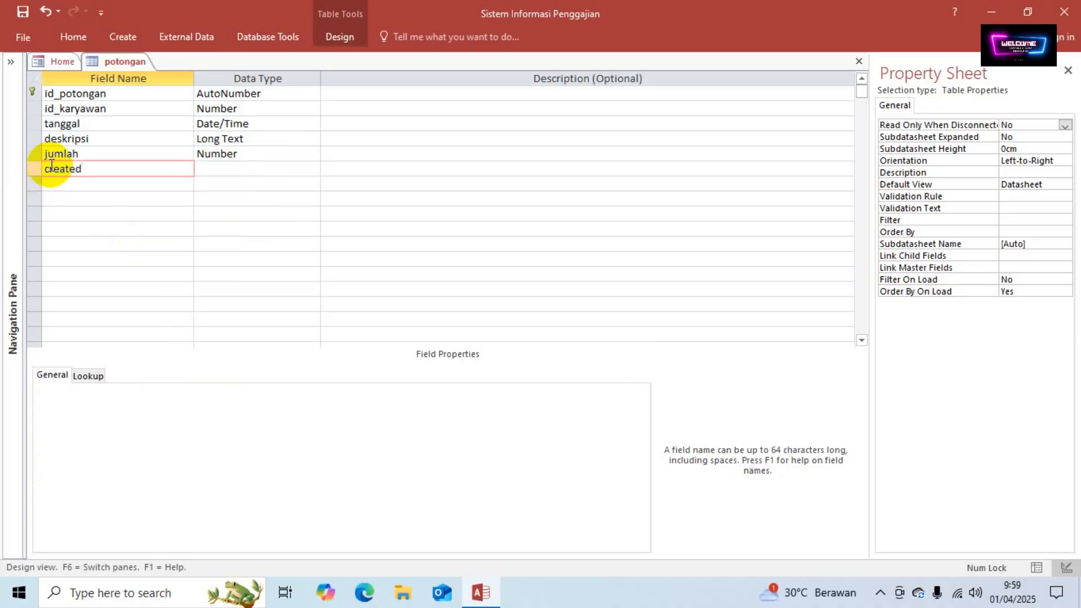
{"action": "type", "text": "_at"}
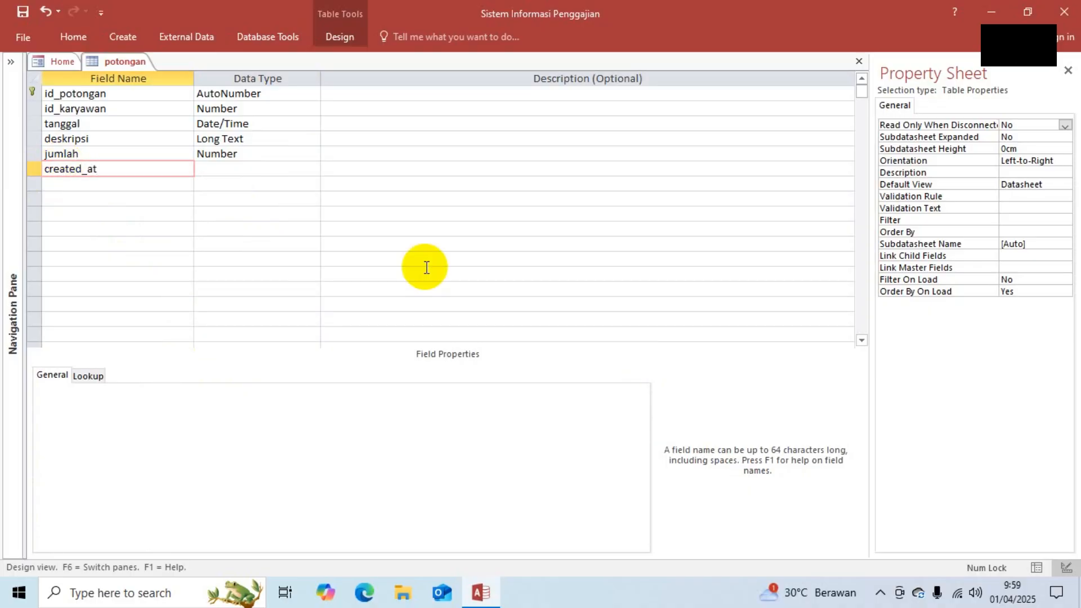
{"action": "left_click", "coordinate": [198, 175]}
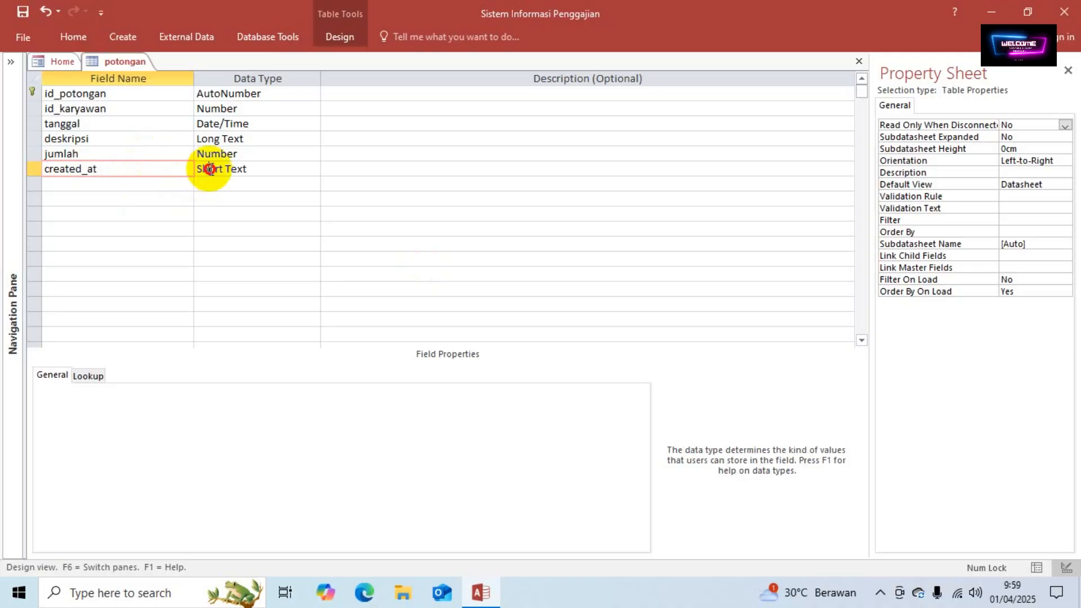
{"action": "left_click", "coordinate": [312, 169]}
{"action": "left_click", "coordinate": [261, 228]}
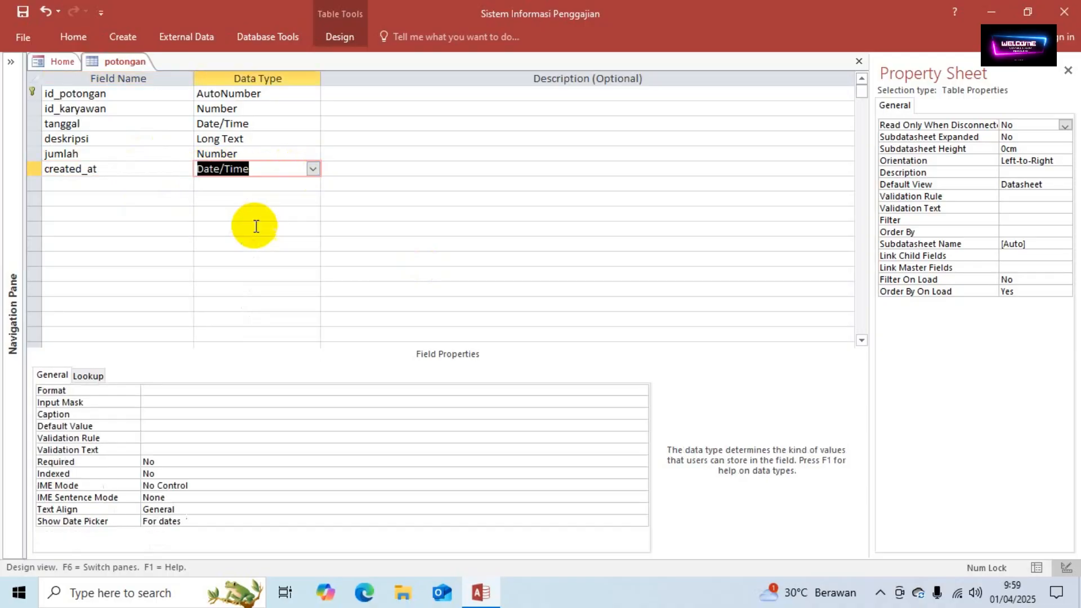
Step: Set the created_at field's format to General Date and its default value to =Now()
{"action": "left_click", "coordinate": [162, 392]}
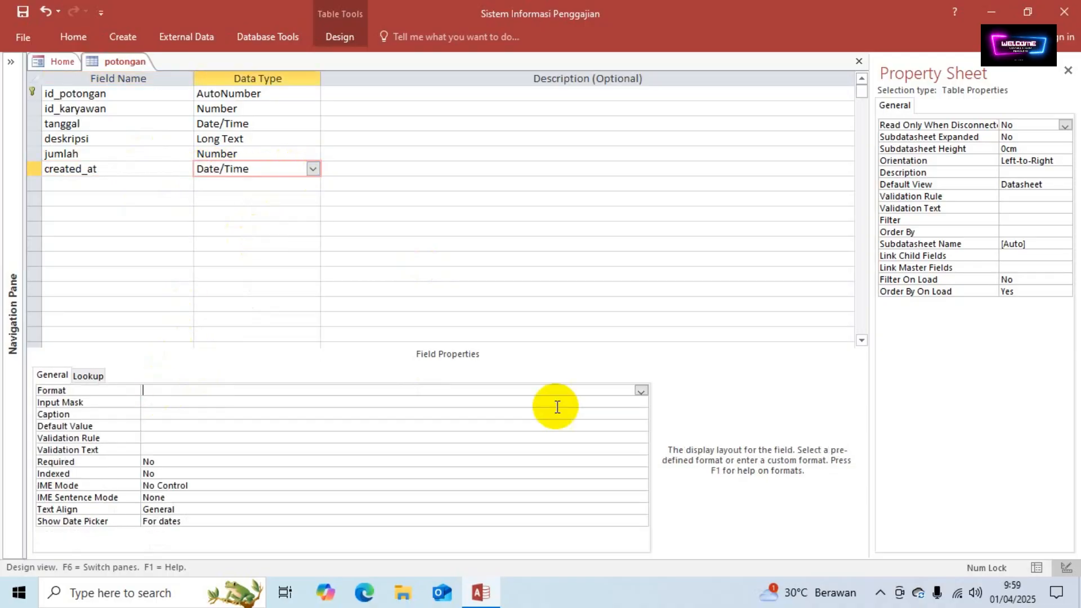
{"action": "left_click", "coordinate": [641, 390]}
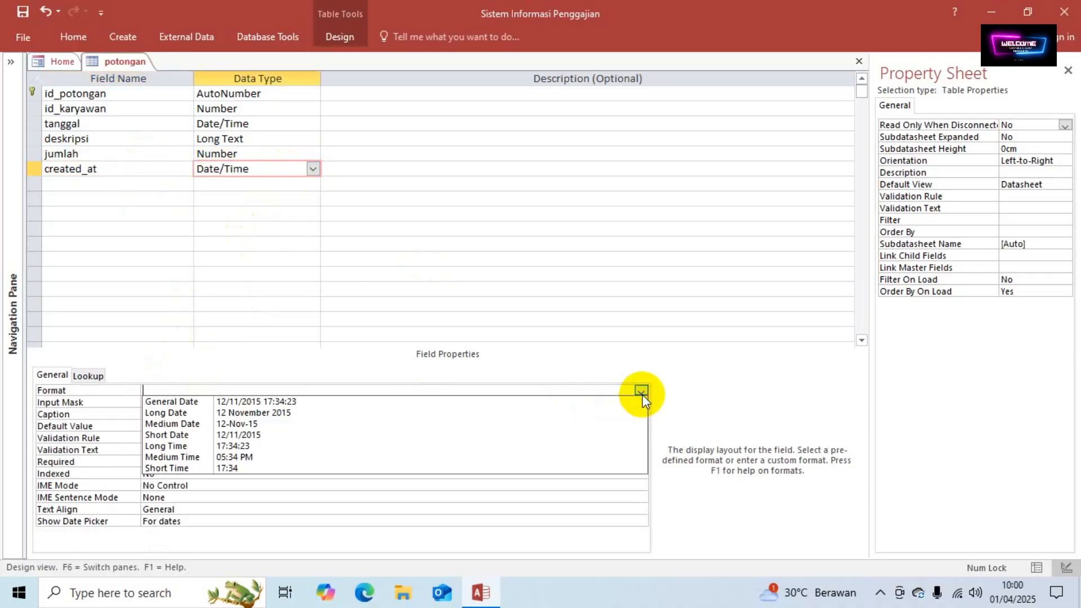
{"action": "left_click", "coordinate": [233, 402]}
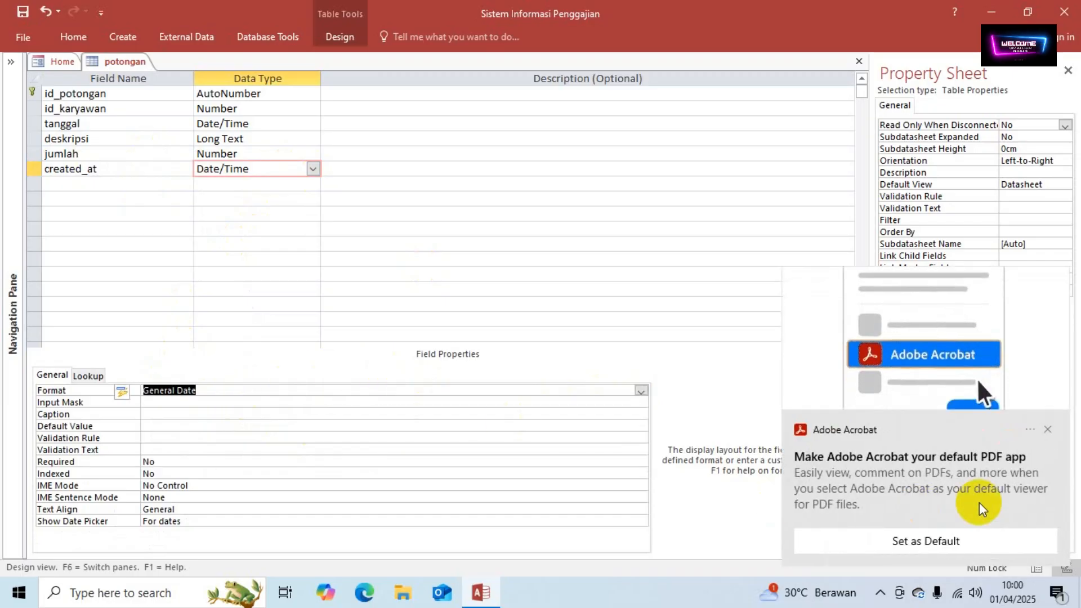
{"action": "left_click", "coordinate": [1048, 430]}
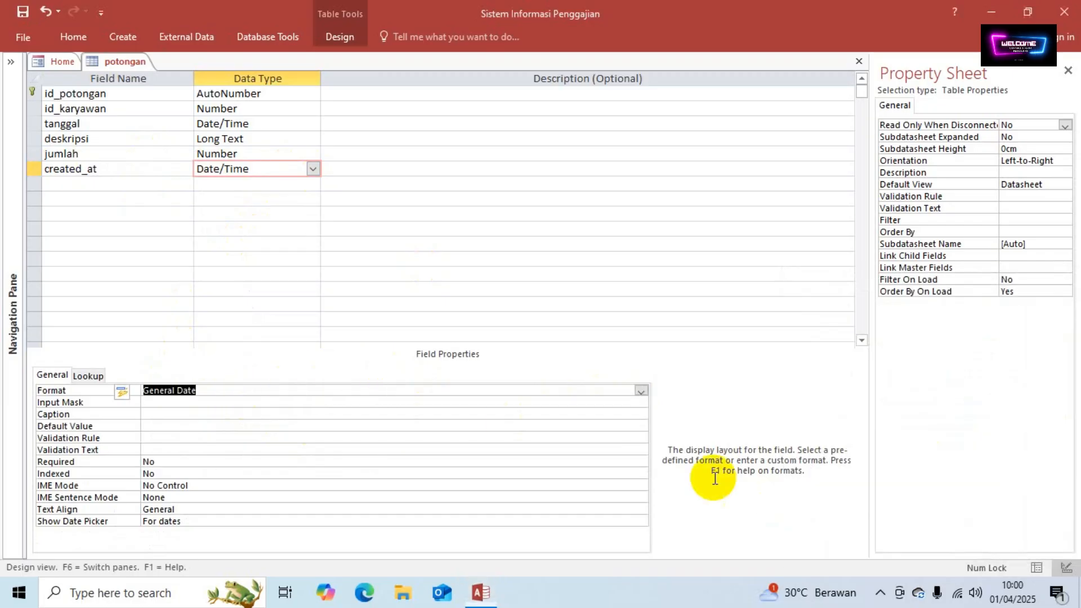
{"action": "left_click", "coordinate": [149, 426]}
{"action": "type", "text": "="}
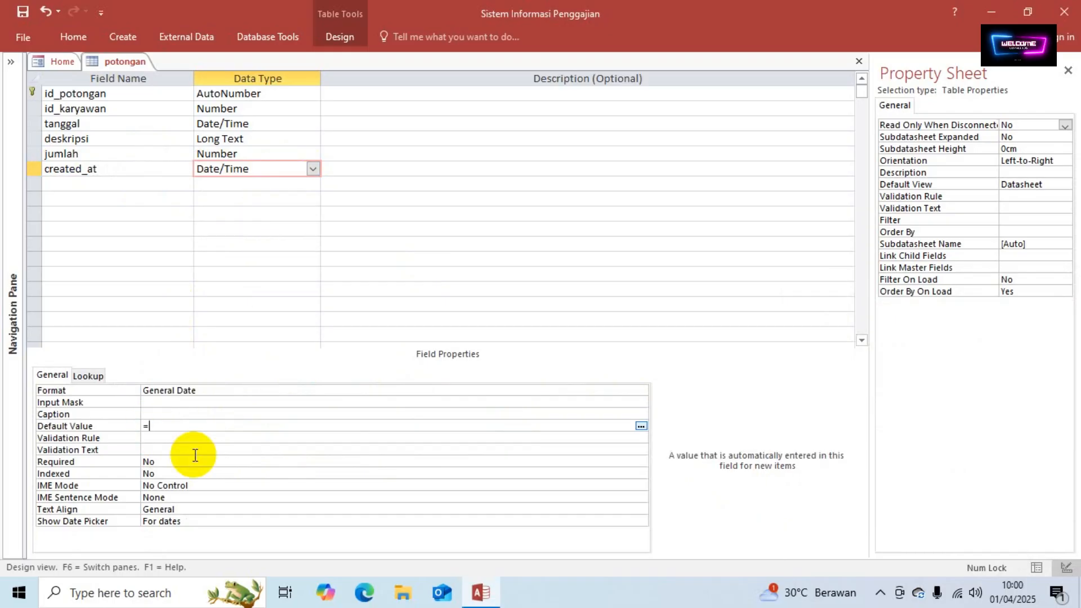
{"action": "type", "text": "Now("}
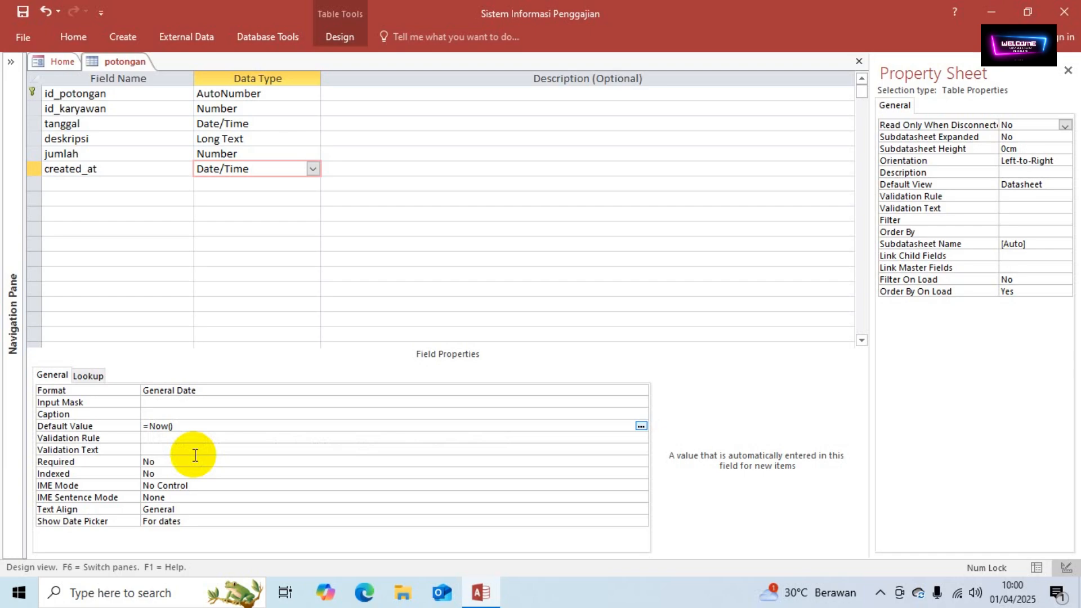
{"action": "key", "text": "Return"}
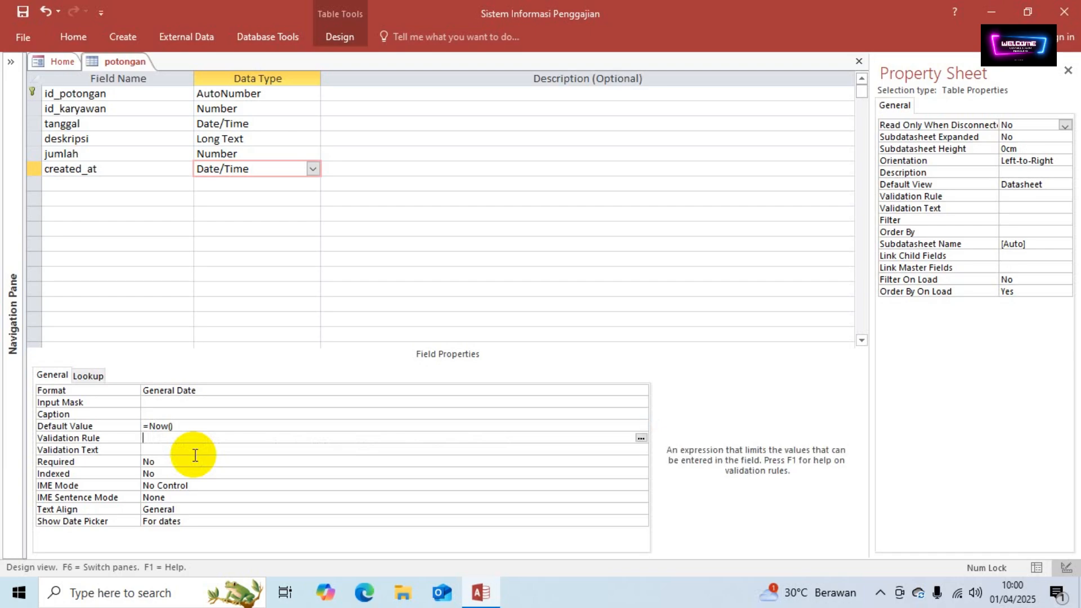
Step: Add a field named updeted_at with the Date/Time data type below created_at
{"action": "left_click", "coordinate": [66, 185]}
{"action": "type", "text": "updated_at"}
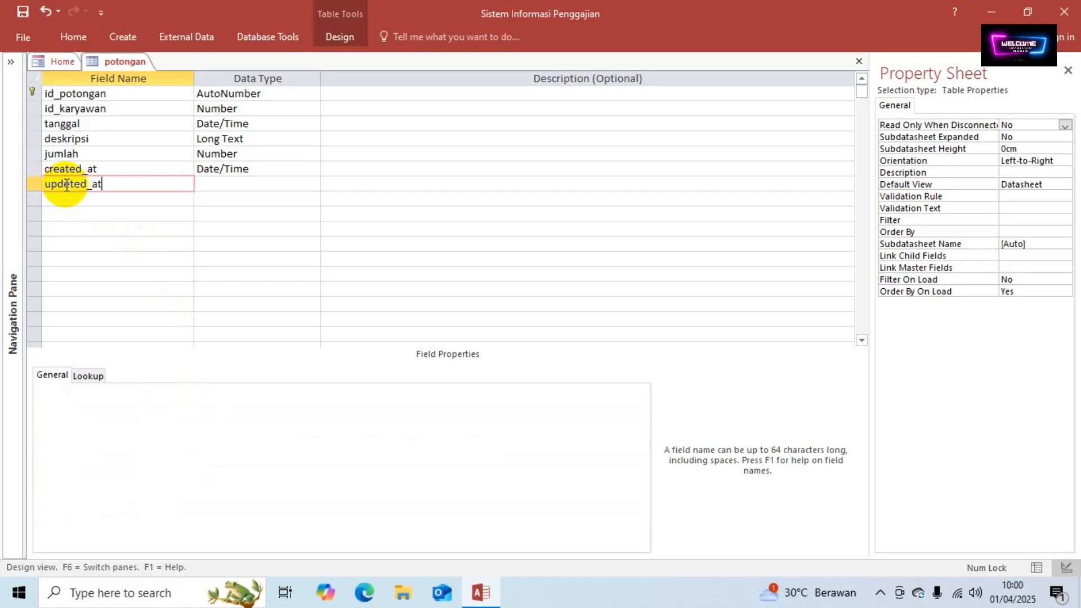
{"action": "key", "text": "Tab"}
{"action": "type", "text": "d"}
{"action": "key", "text": "Tab"}
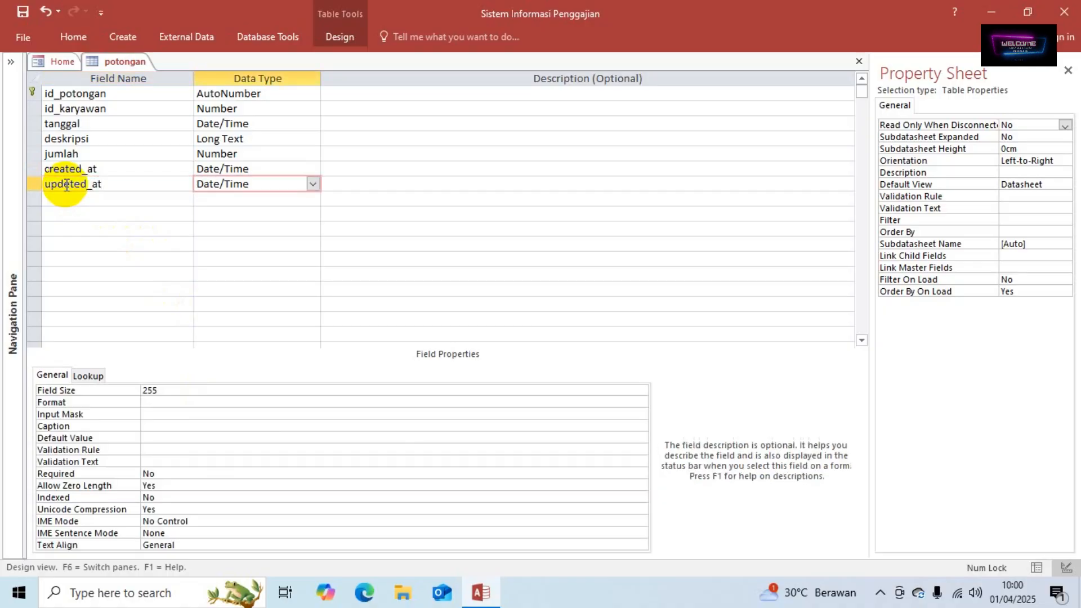
Step: Set the updeted_at field's format to General Date and its default value to =Now()
{"action": "left_click", "coordinate": [156, 391]}
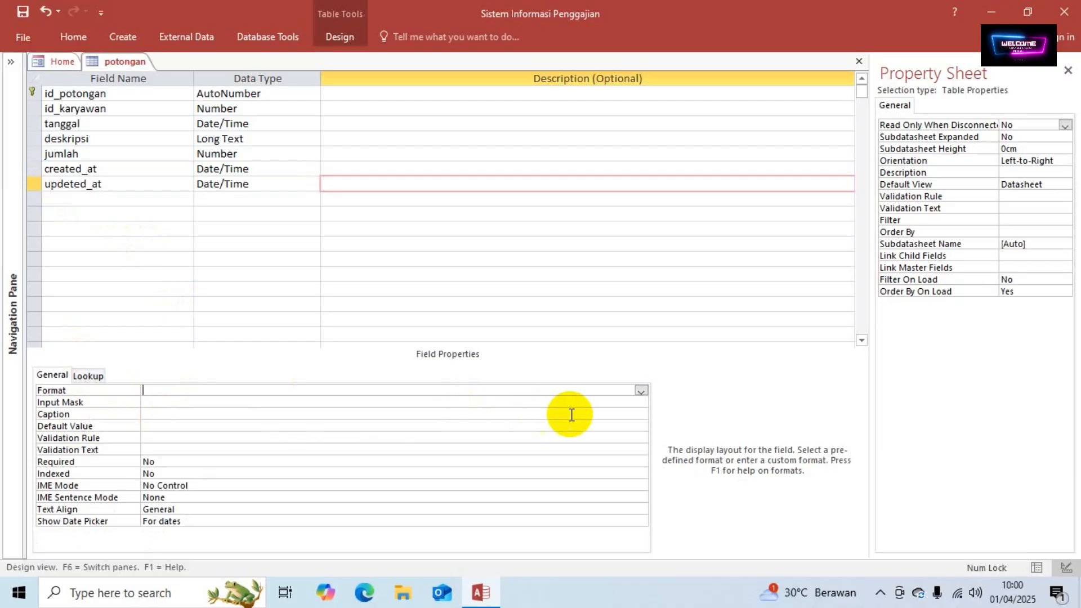
{"action": "left_click", "coordinate": [642, 391]}
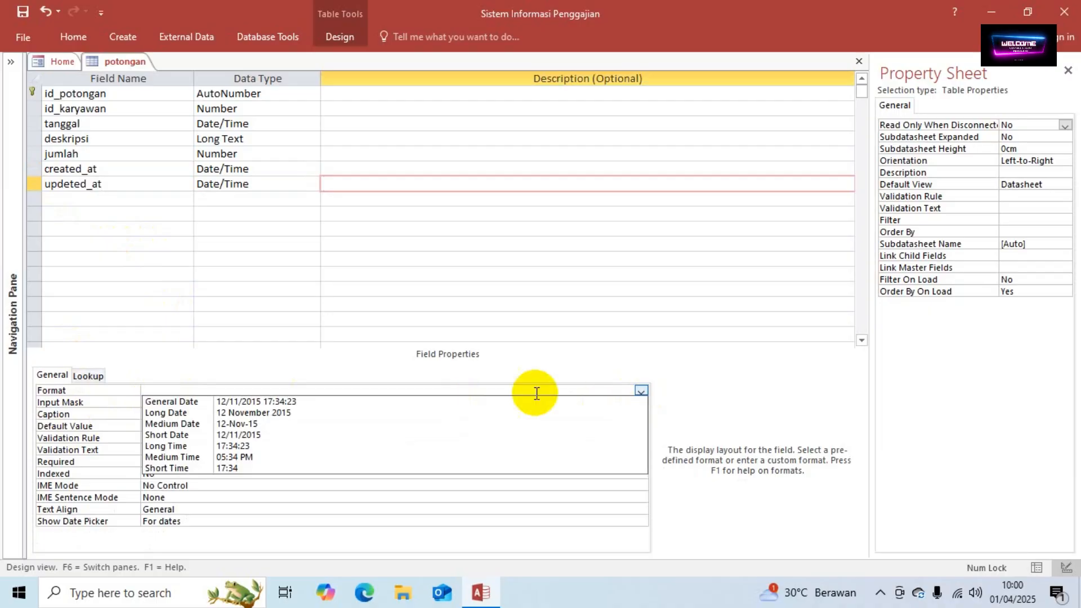
{"action": "left_click", "coordinate": [266, 401]}
{"action": "left_click", "coordinate": [159, 427]}
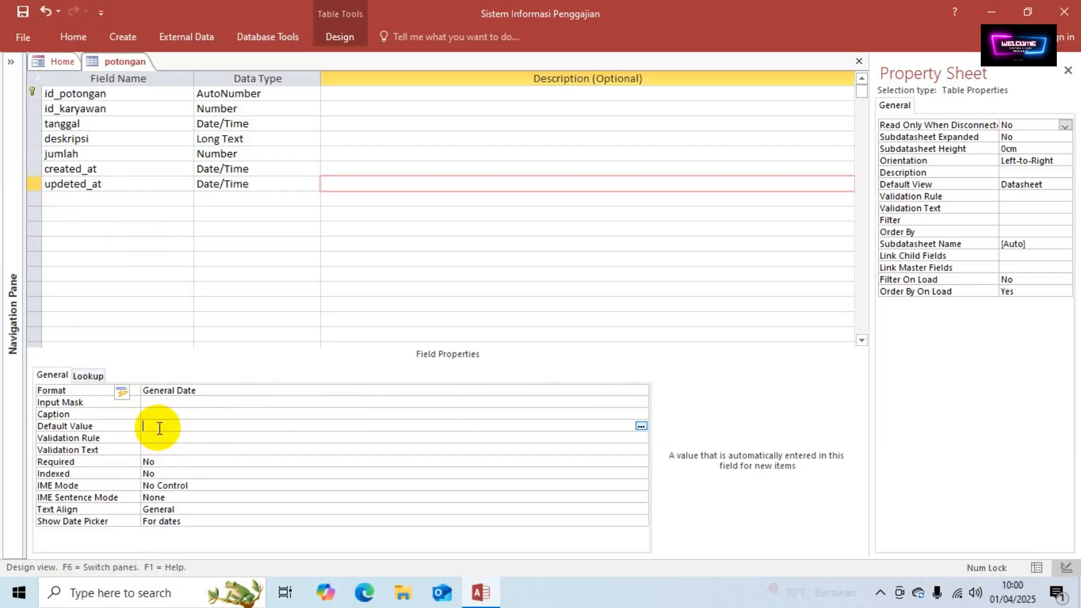
{"action": "type", "text": "=N"}
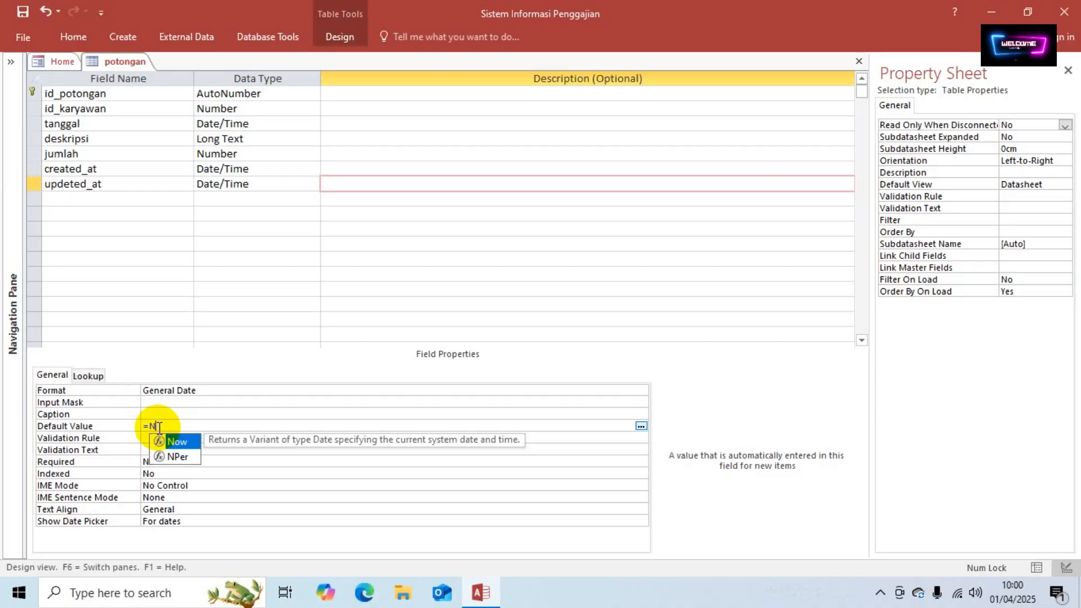
{"action": "type", "text": "ow()"}
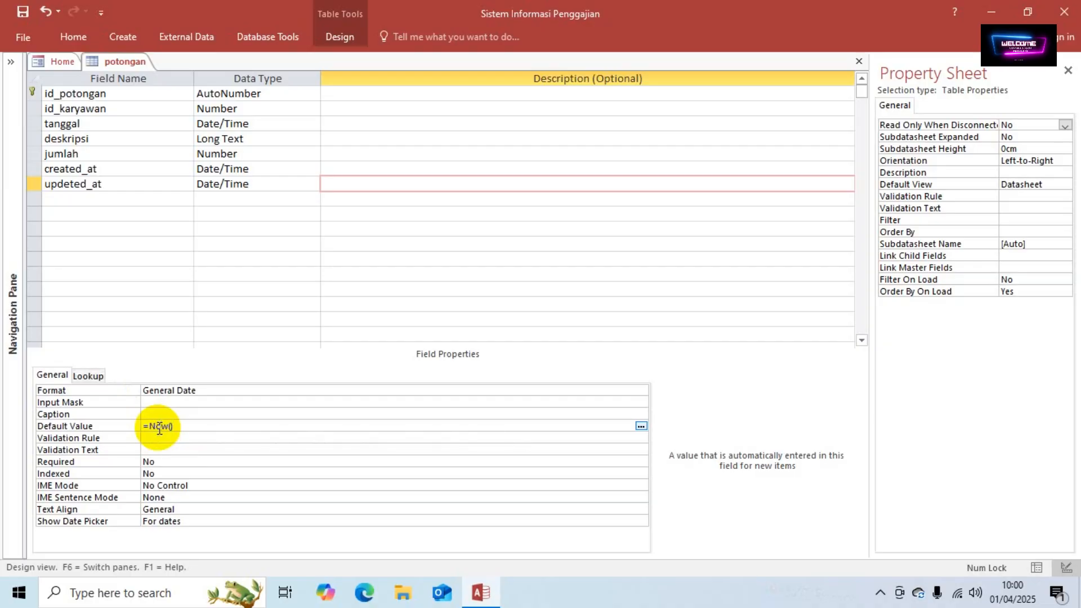
{"action": "key", "text": "Return"}
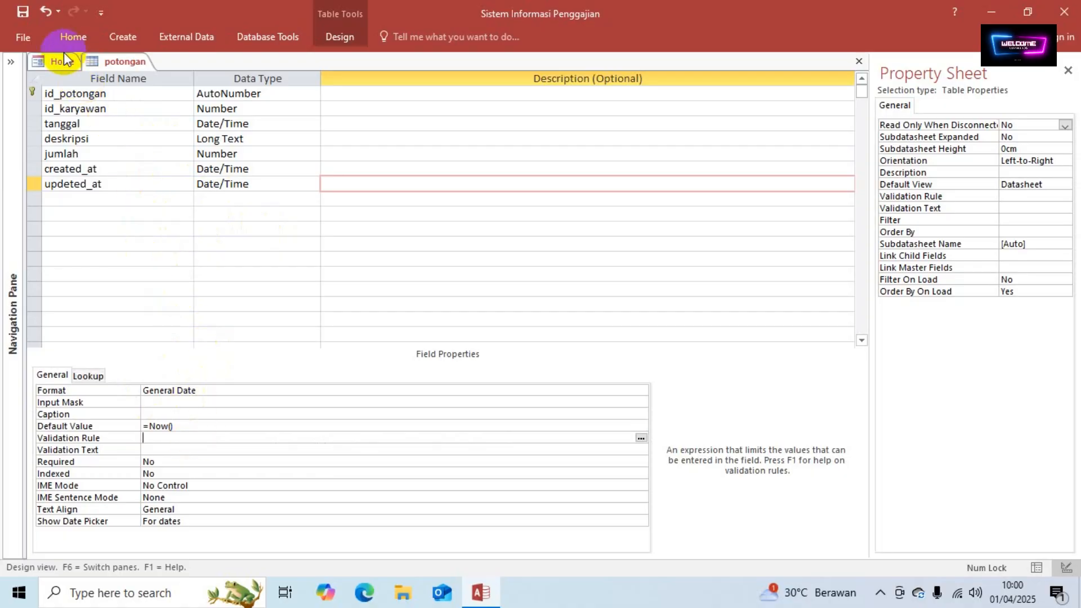
Step: Save the potongan table design and close the table
{"action": "left_click", "coordinate": [26, 13]}
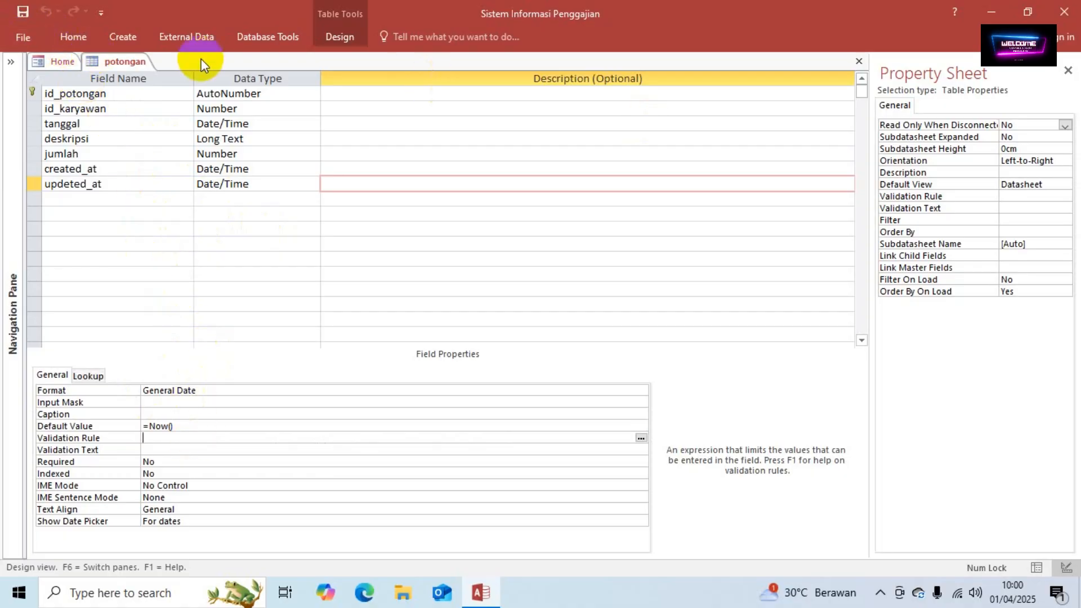
{"action": "left_click", "coordinate": [859, 62]}
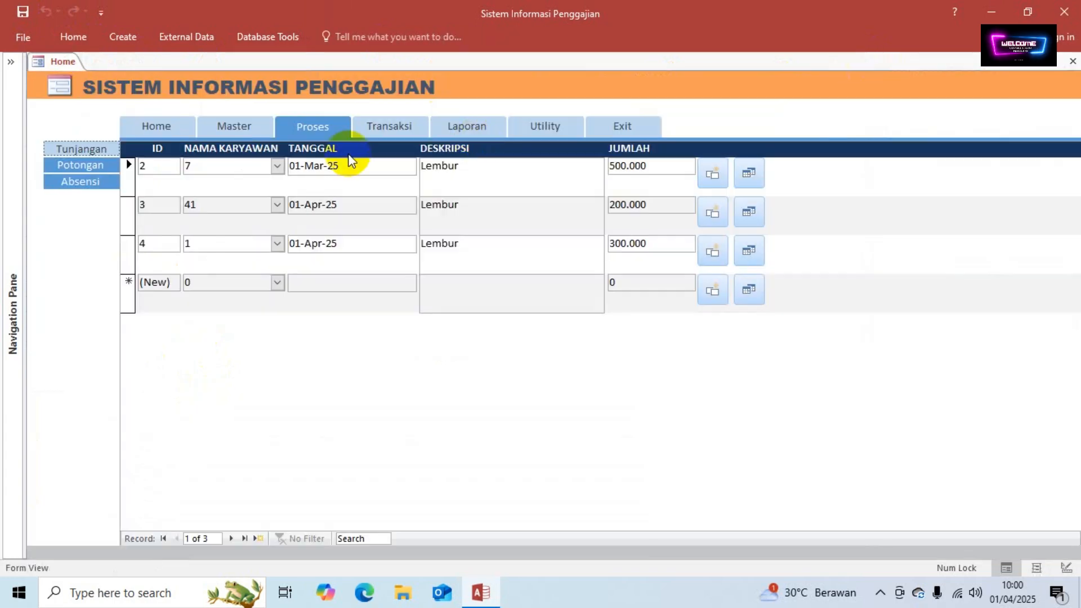
Step: Check the Potongan and Tunjangan pages under Proses on the Home form, and expand the list of database objects
{"action": "left_click", "coordinate": [96, 167]}
{"action": "left_click", "coordinate": [96, 151]}
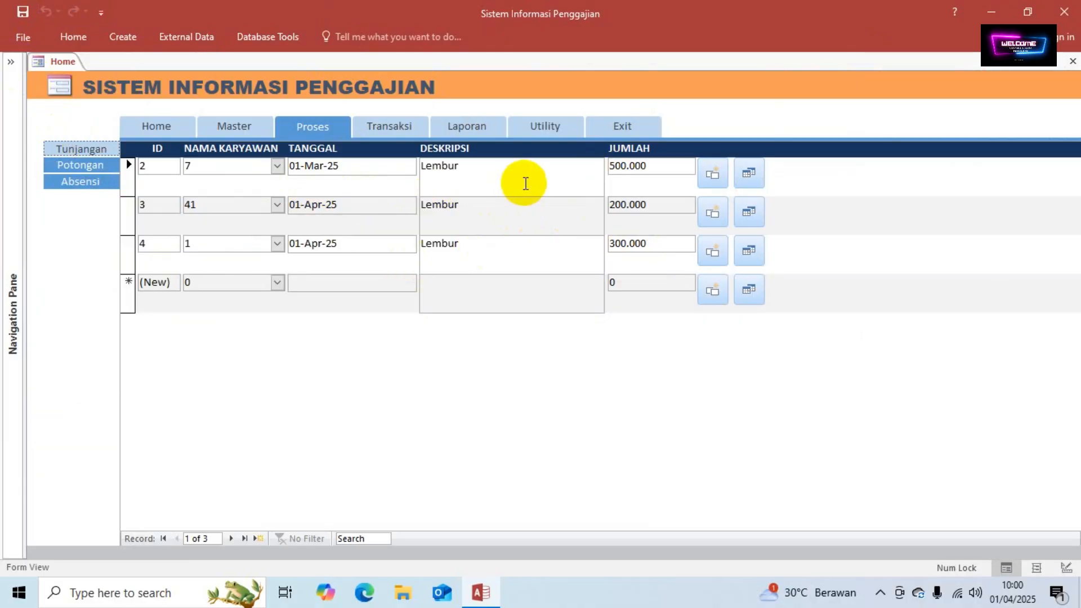
{"action": "left_click", "coordinate": [11, 61]}
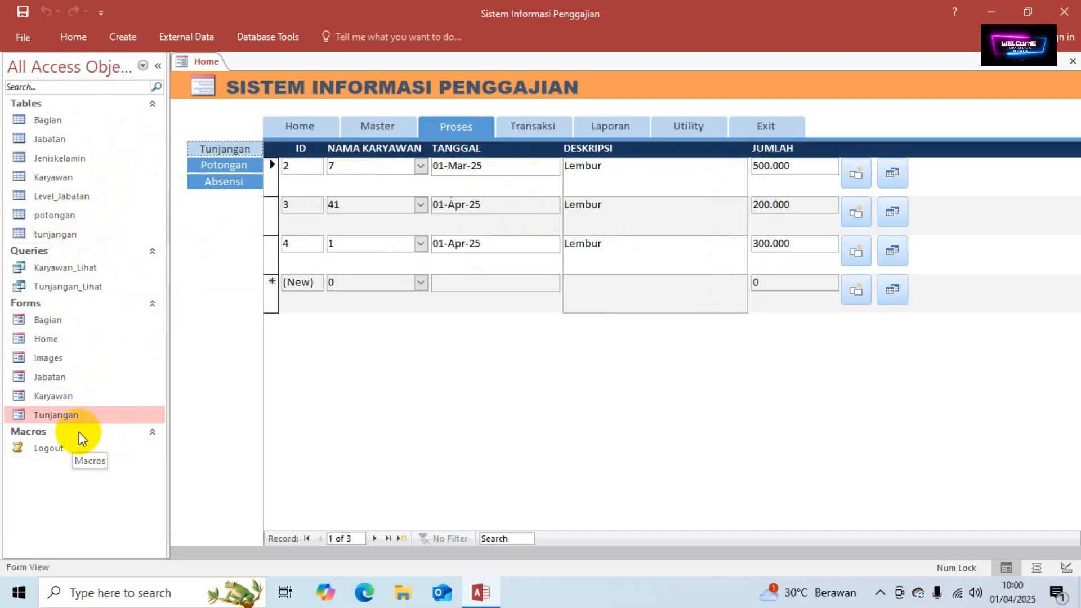
Step: Look over the Tunjangan form and make a copy of it named Potongan
{"action": "left_click", "coordinate": [58, 416]}
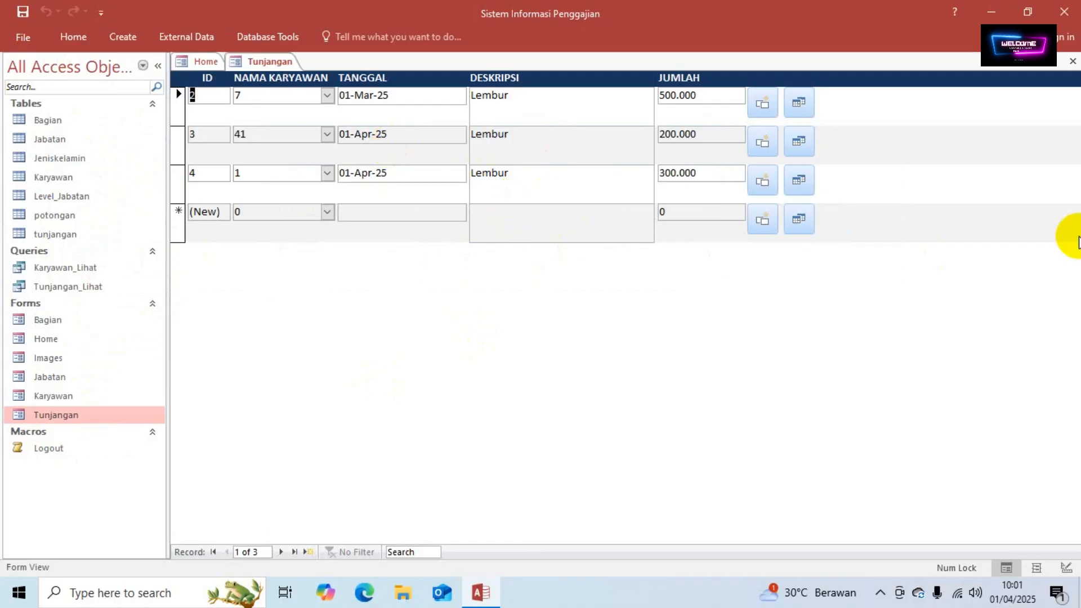
{"action": "left_click", "coordinate": [1073, 61]}
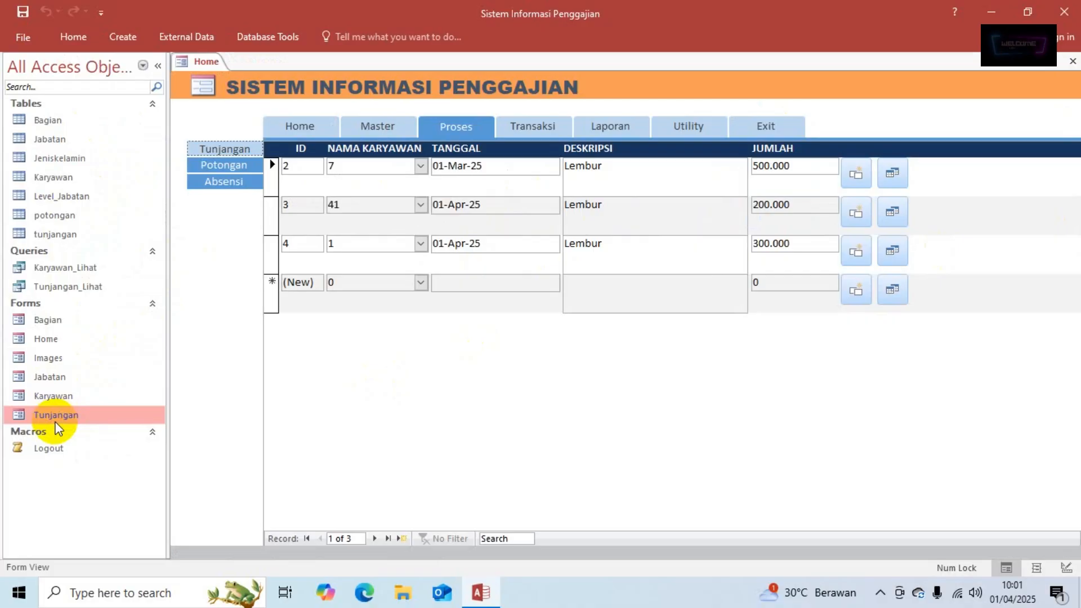
{"action": "left_click", "coordinate": [74, 402]}
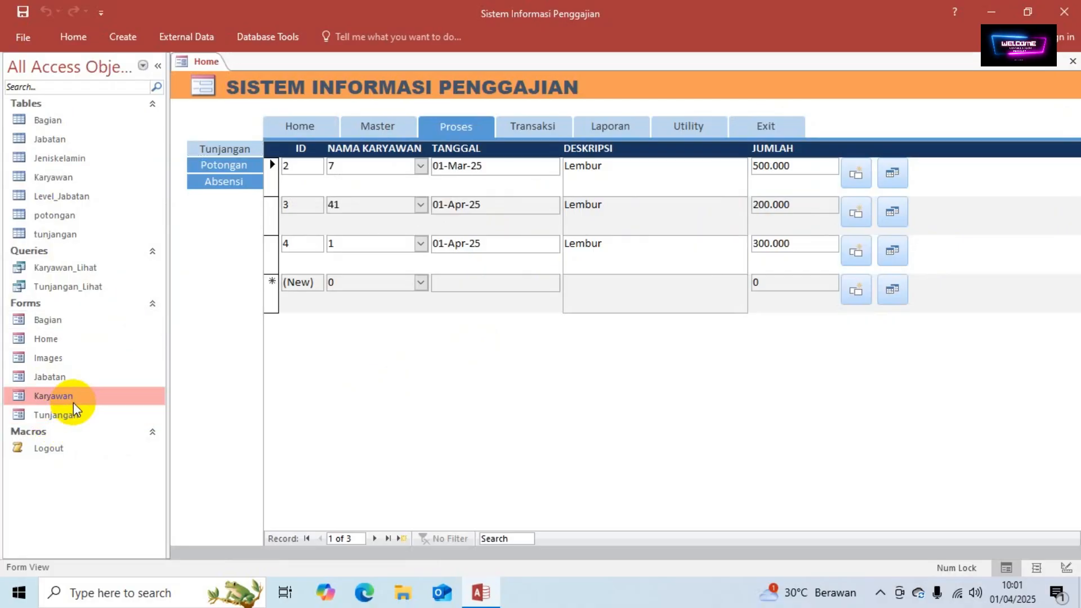
{"action": "left_click", "coordinate": [59, 415]}
{"action": "right_click", "coordinate": [59, 415]}
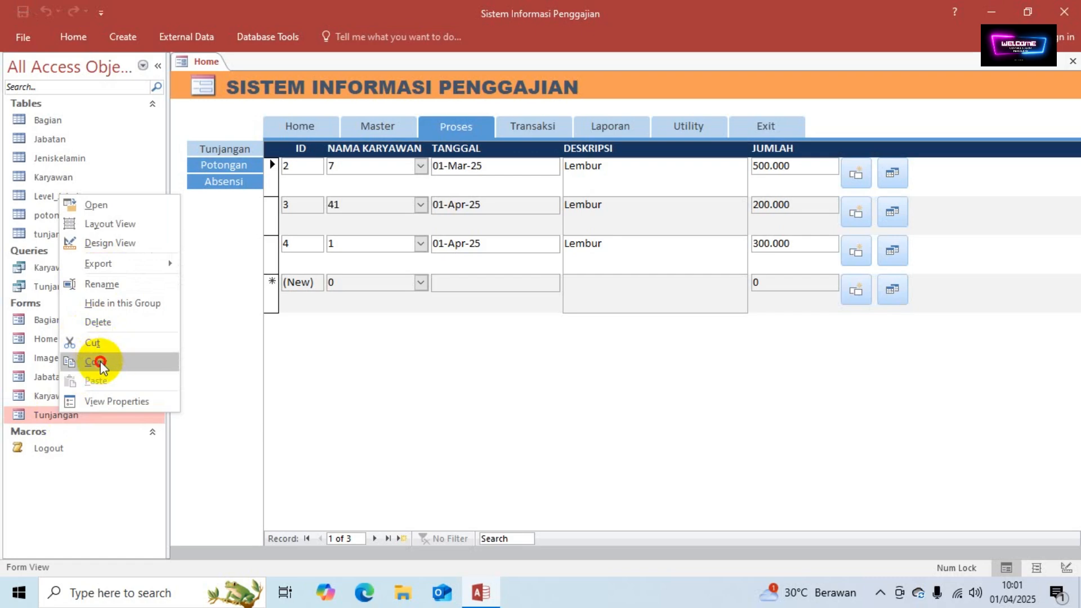
{"action": "left_click", "coordinate": [99, 343]}
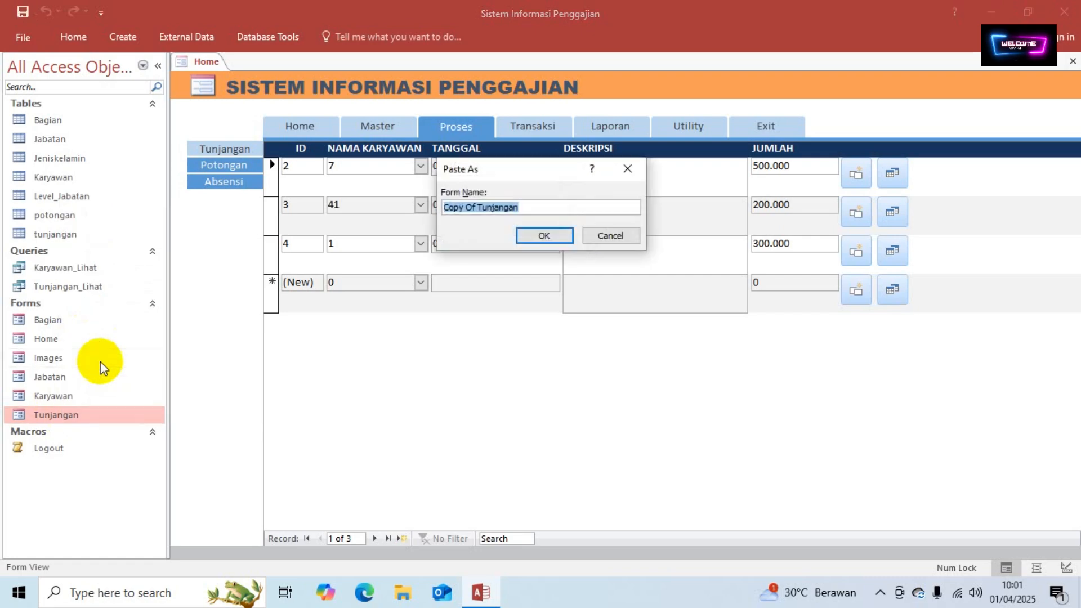
{"action": "type", "text": "Potongan"}
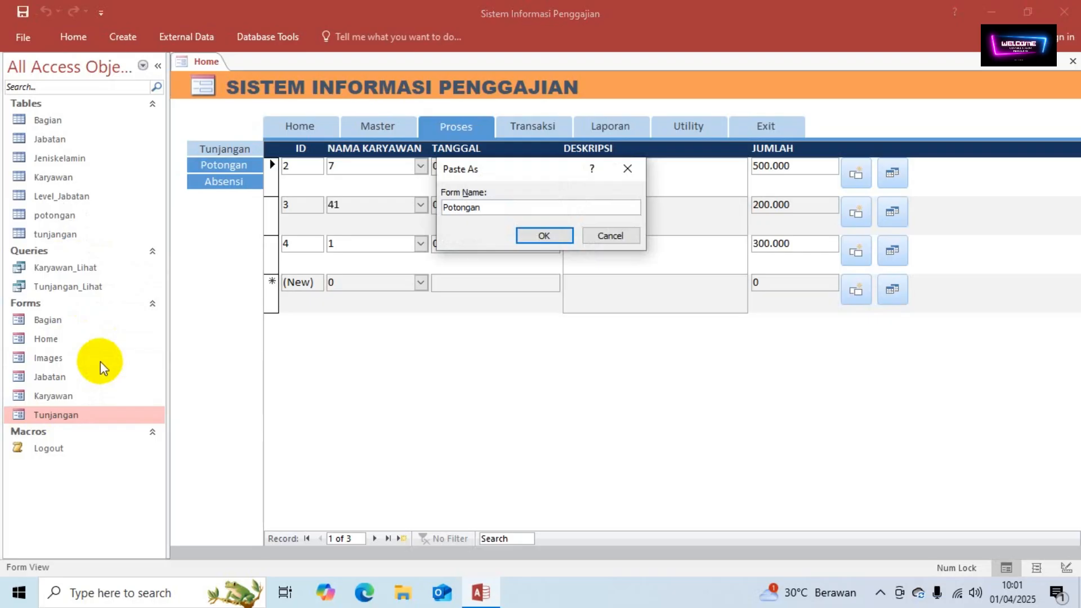
{"action": "left_click", "coordinate": [540, 236]}
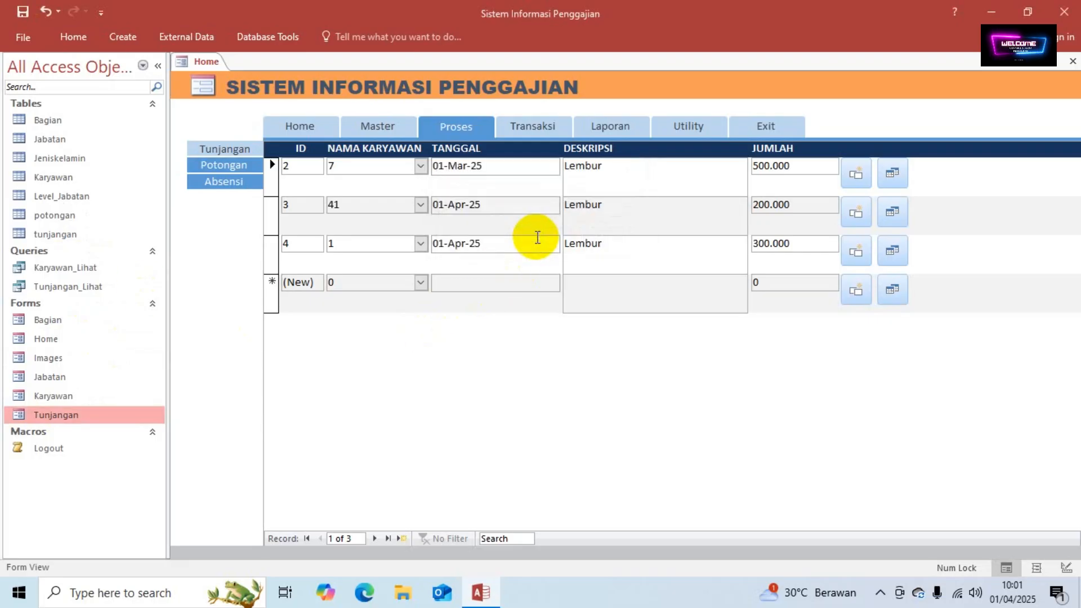
Step: Open the Potongan form in Design View and set the form's caption to Potongan
{"action": "left_click", "coordinate": [53, 416]}
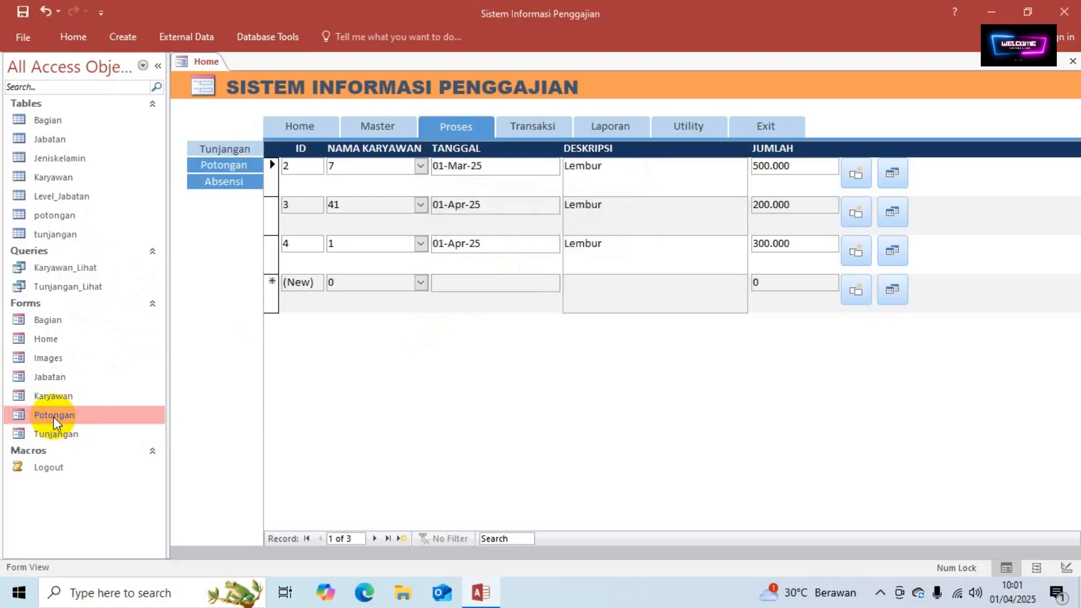
{"action": "right_click", "coordinate": [53, 417]}
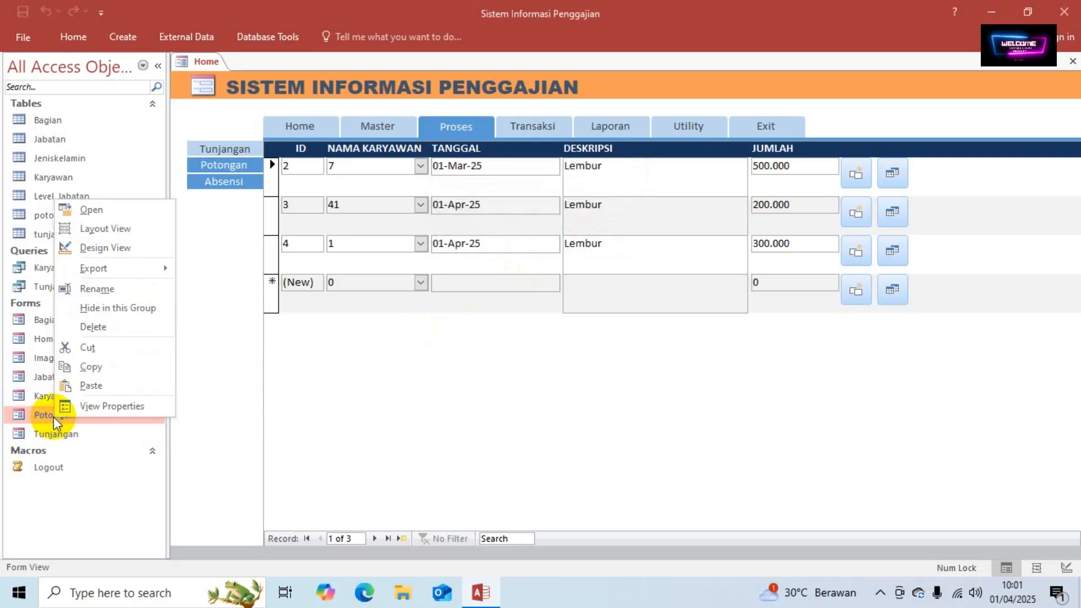
{"action": "left_click", "coordinate": [99, 249]}
{"action": "left_click", "coordinate": [180, 81]}
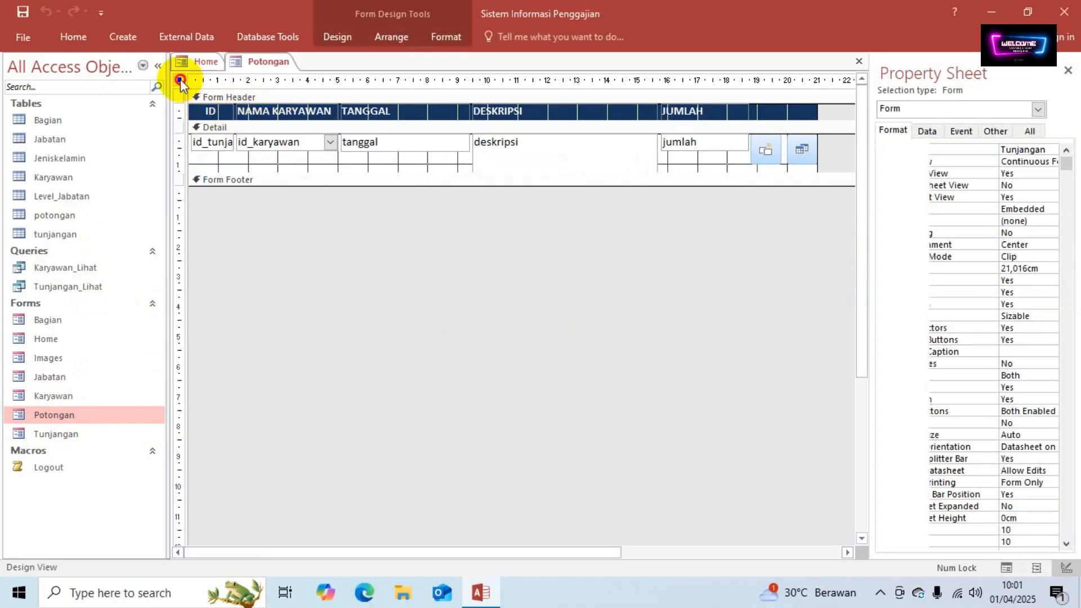
{"action": "left_click", "coordinate": [1024, 149]}
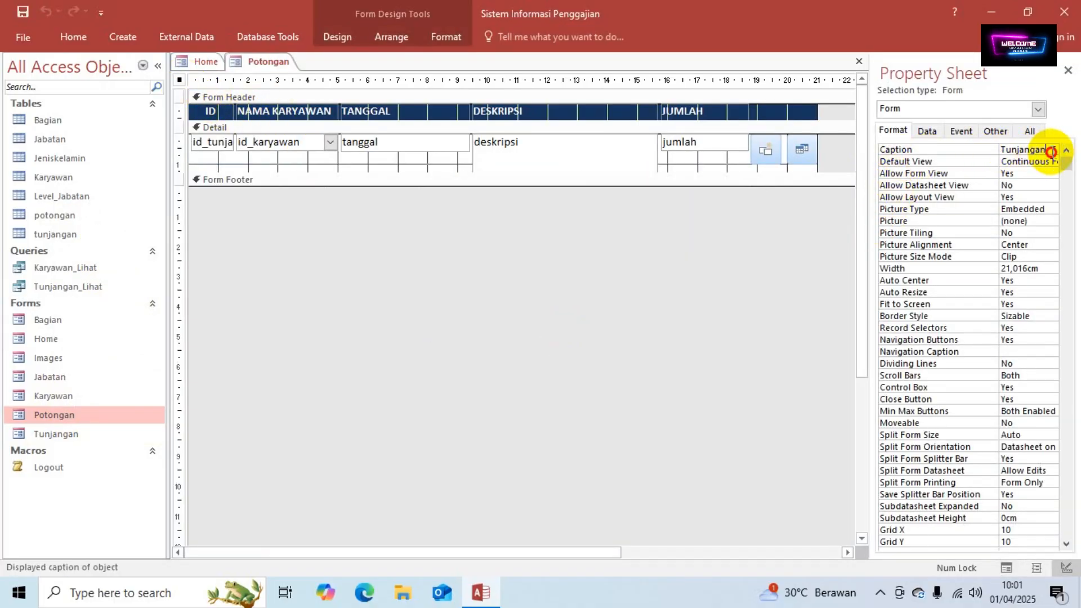
{"action": "left_click", "coordinate": [972, 144]}
{"action": "type", "text": "P"}
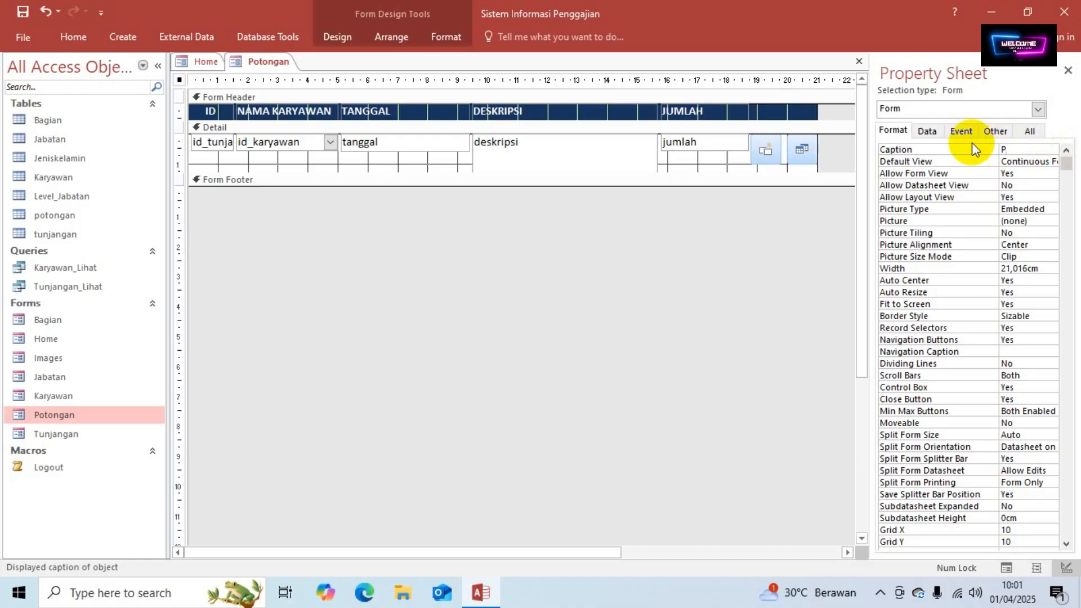
{"action": "type", "text": "otongan"}
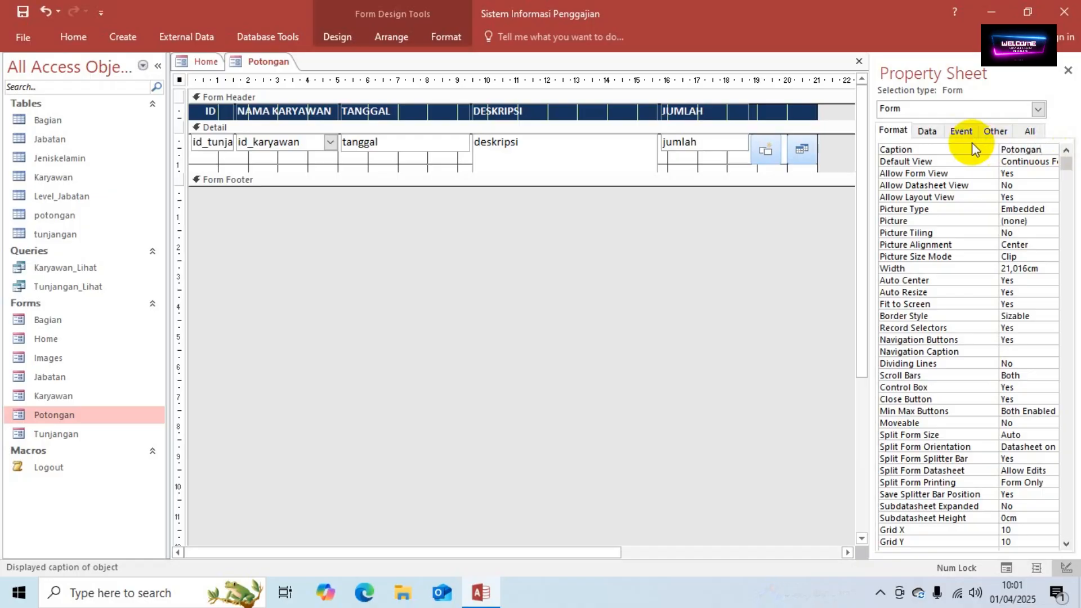
{"action": "key", "text": "Return"}
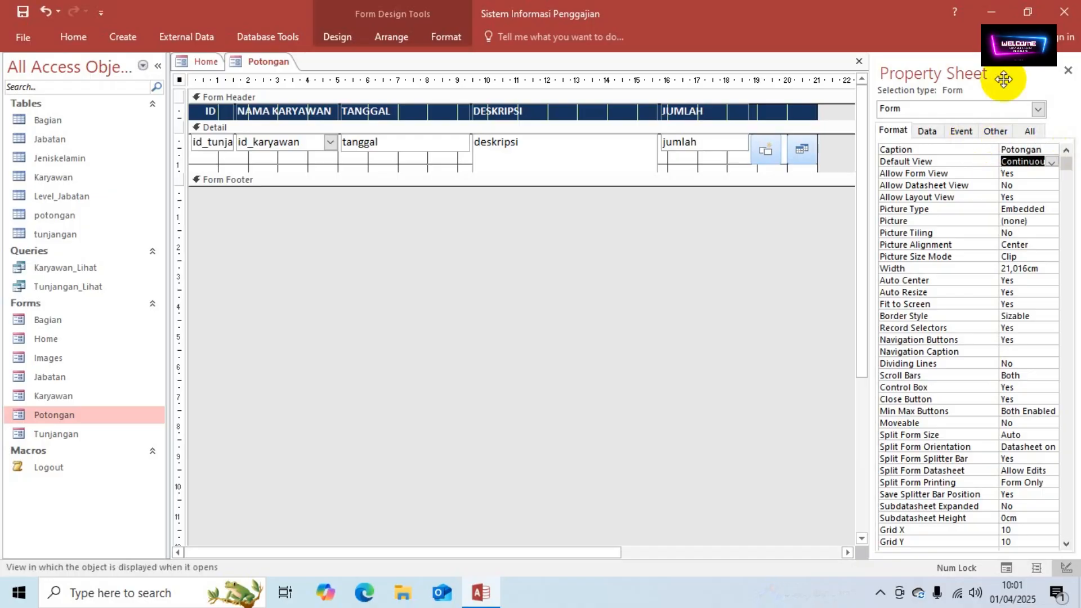
Step: Set the form's record source to the potongan table
{"action": "left_click", "coordinate": [927, 131]}
{"action": "left_click", "coordinate": [1051, 150]}
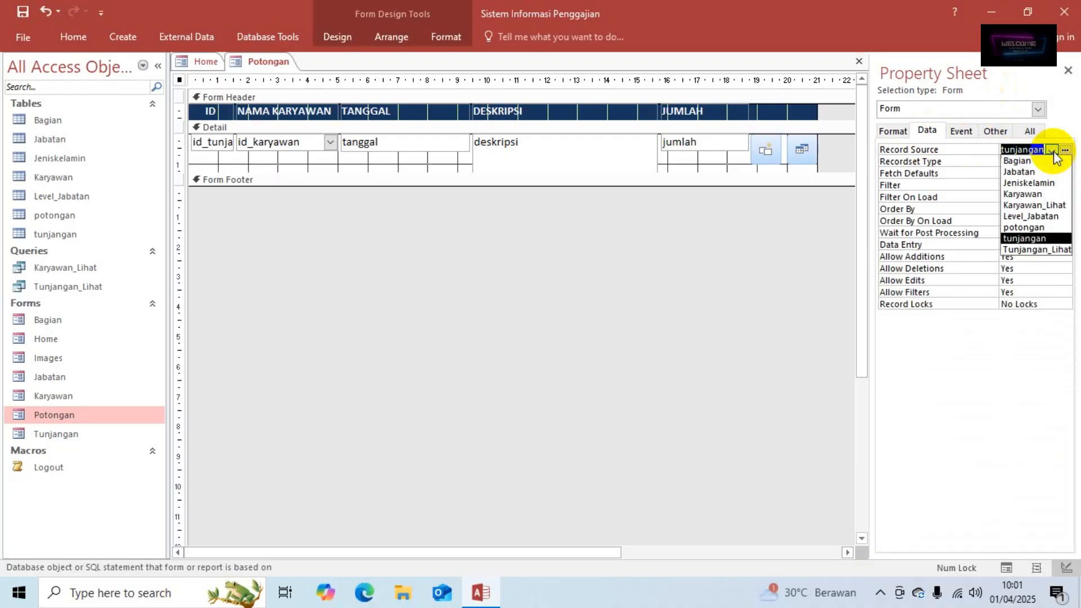
{"action": "left_click", "coordinate": [1030, 227]}
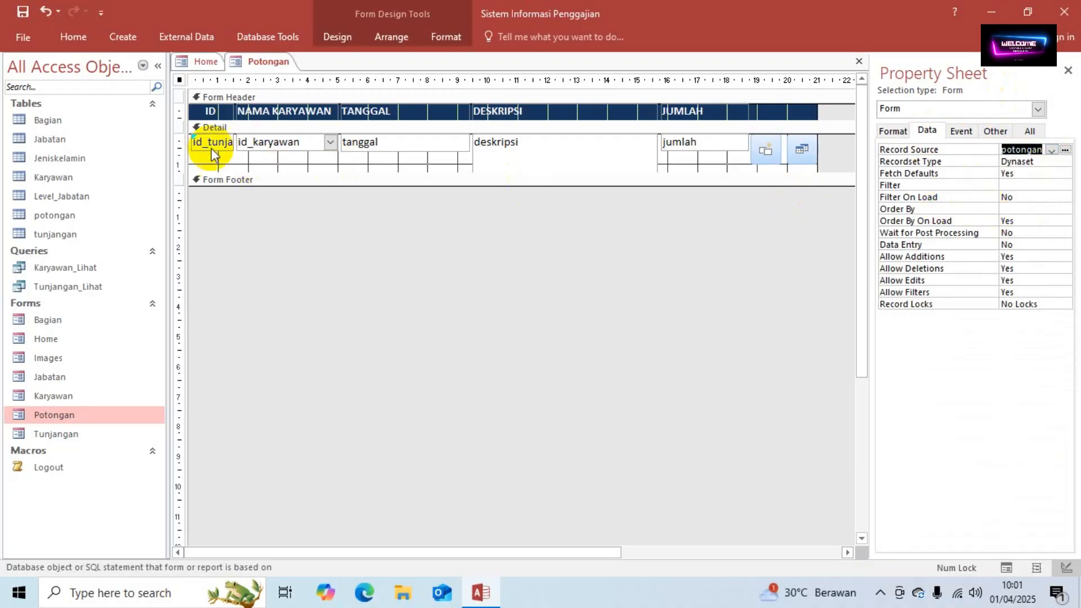
Step: Change the ID text box's control source to id_potongan and check the control source of the employee combo box
{"action": "left_click", "coordinate": [211, 146]}
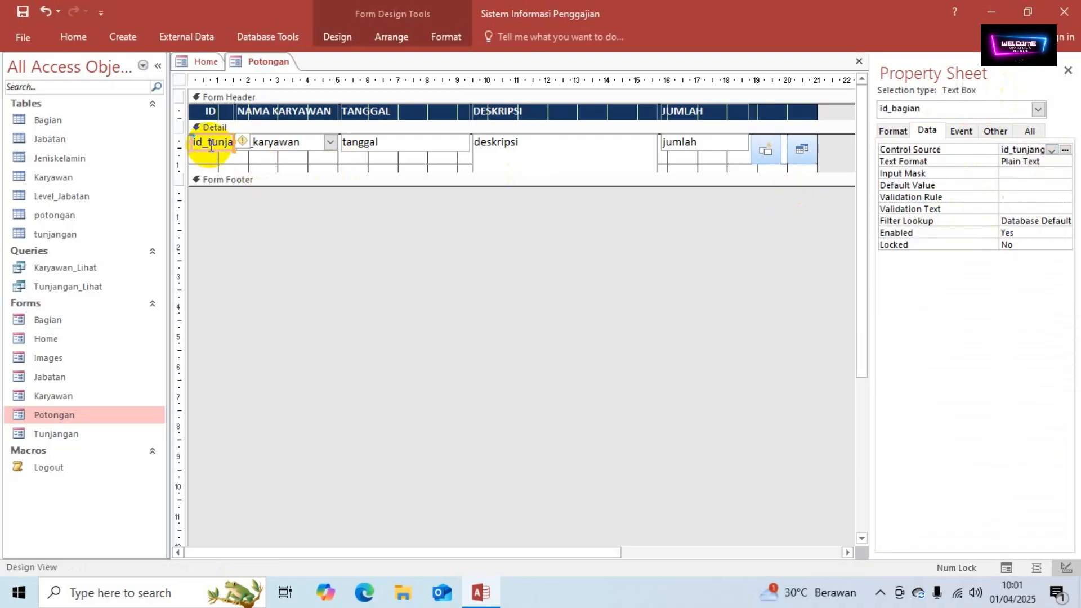
{"action": "left_click", "coordinate": [1051, 151]}
{"action": "left_click", "coordinate": [1052, 160]}
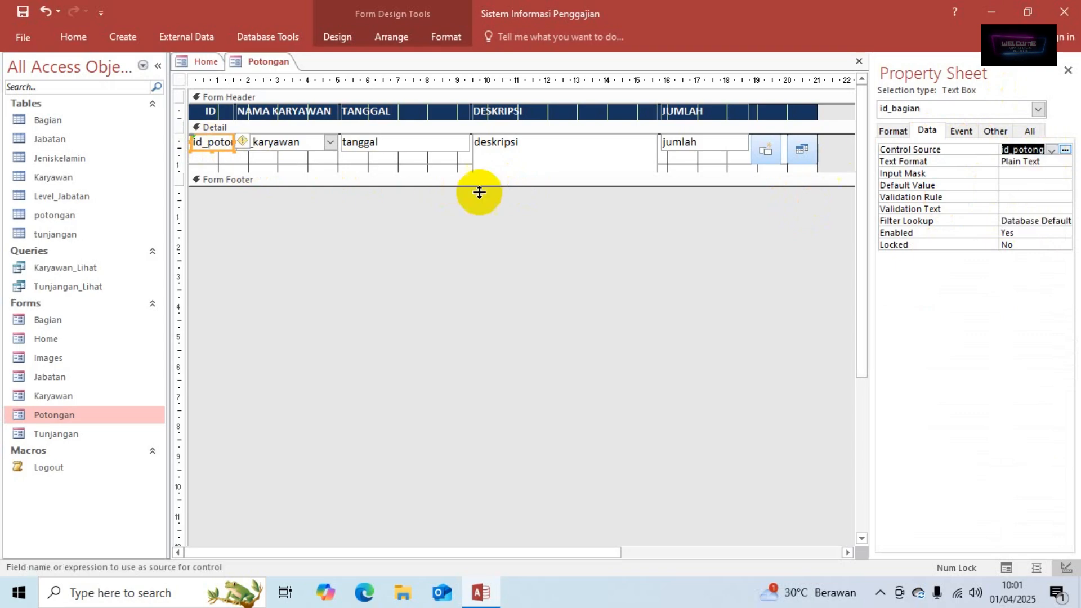
{"action": "left_click", "coordinate": [256, 141]}
{"action": "left_click", "coordinate": [1051, 151]}
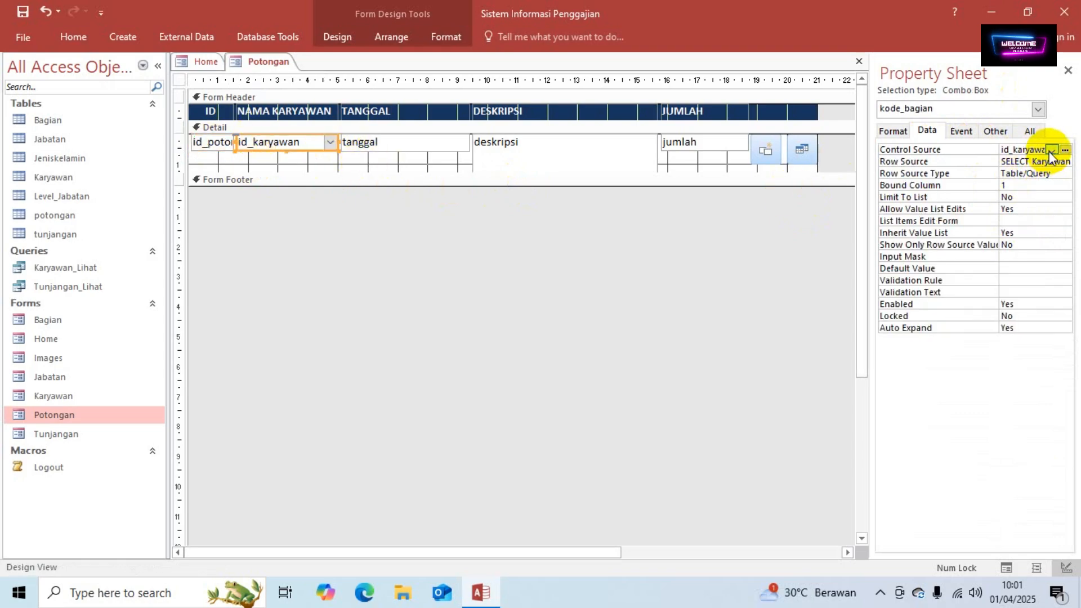
Step: Set the tanggal text box's default value to =Now() and its format to Medium Date, and check the deskripsi and jumlah formats
{"action": "left_click", "coordinate": [413, 142]}
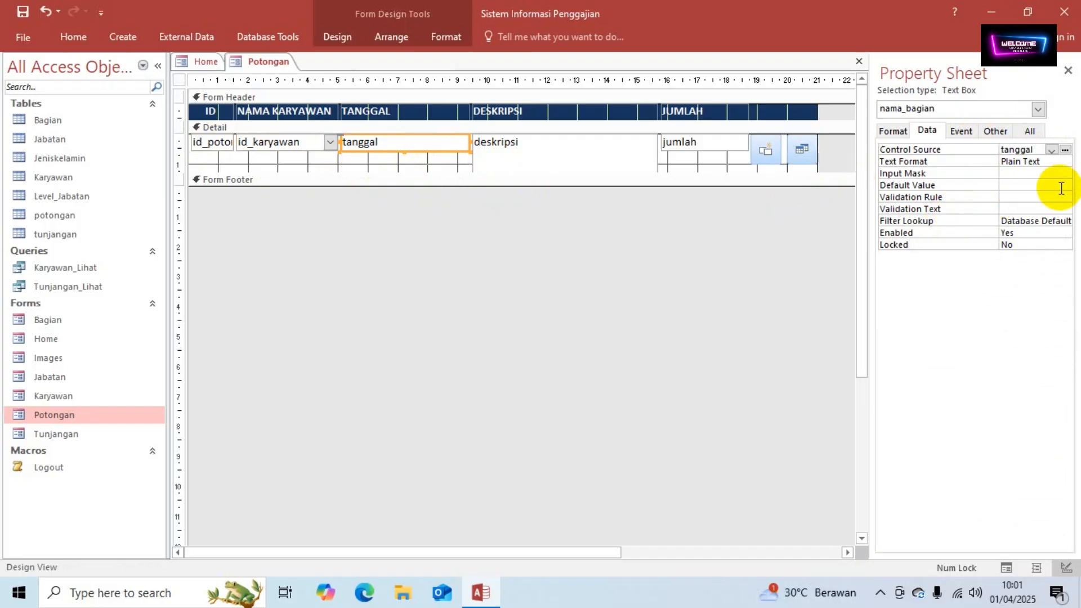
{"action": "left_click", "coordinate": [1007, 186]}
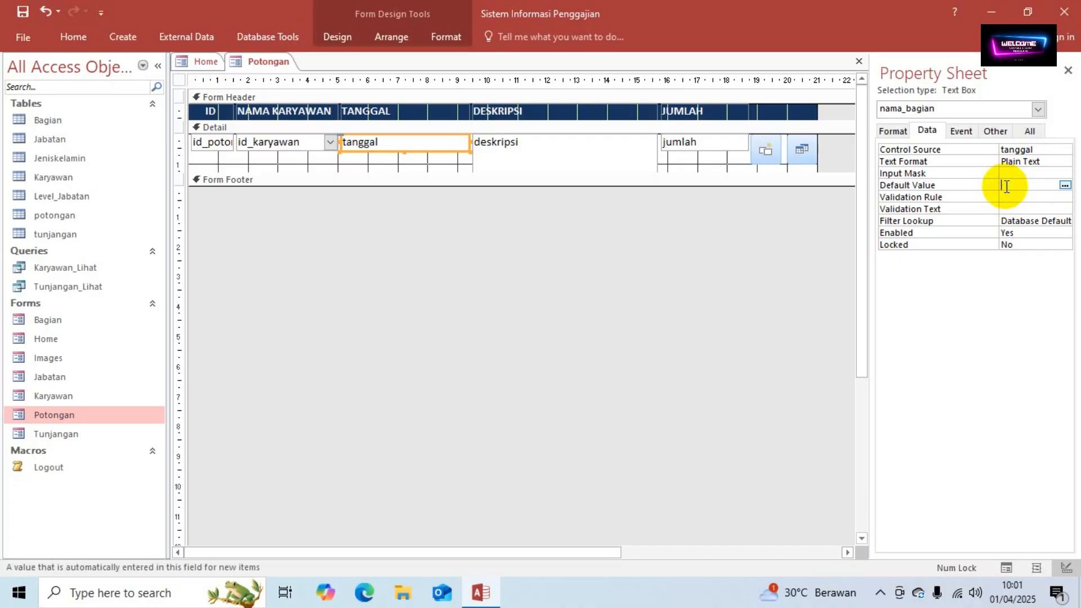
{"action": "type", "text": "=N"}
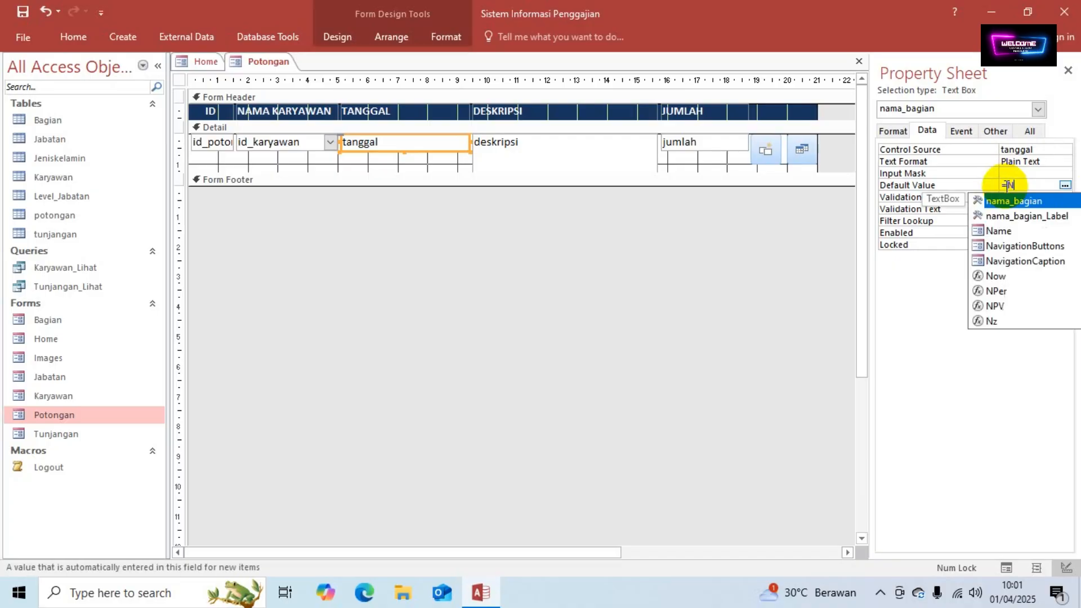
{"action": "type", "text": "ow()"}
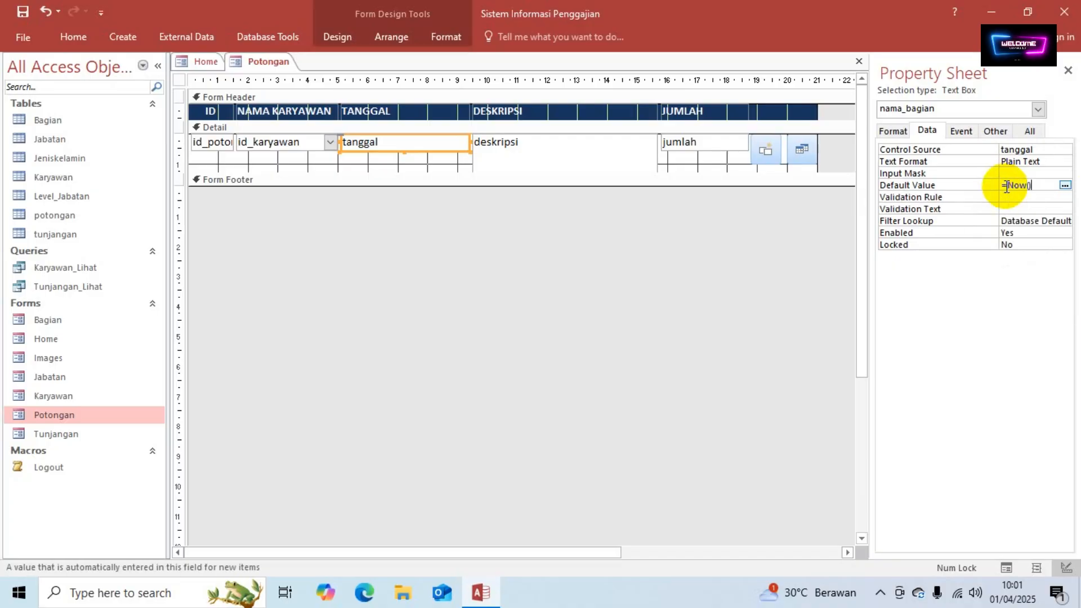
{"action": "left_click", "coordinate": [1014, 197]}
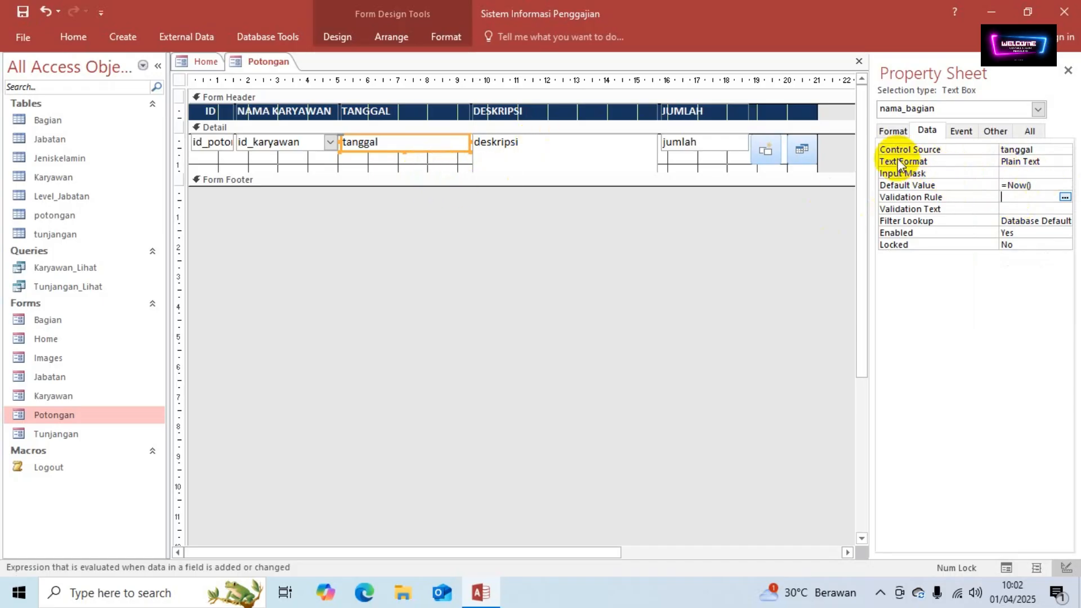
{"action": "left_click", "coordinate": [892, 131]}
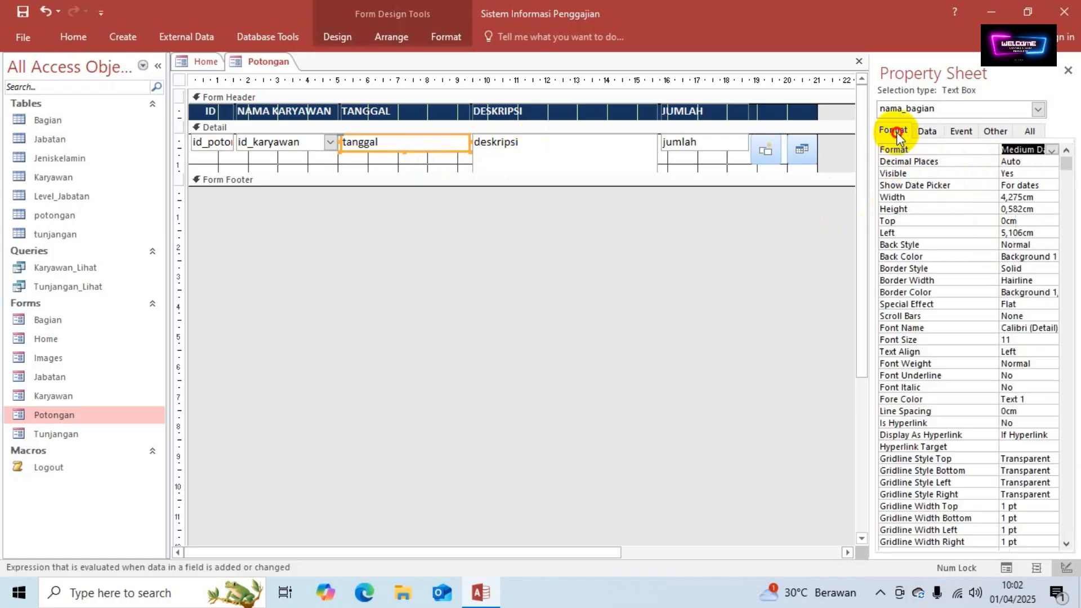
{"action": "left_click", "coordinate": [1052, 150]}
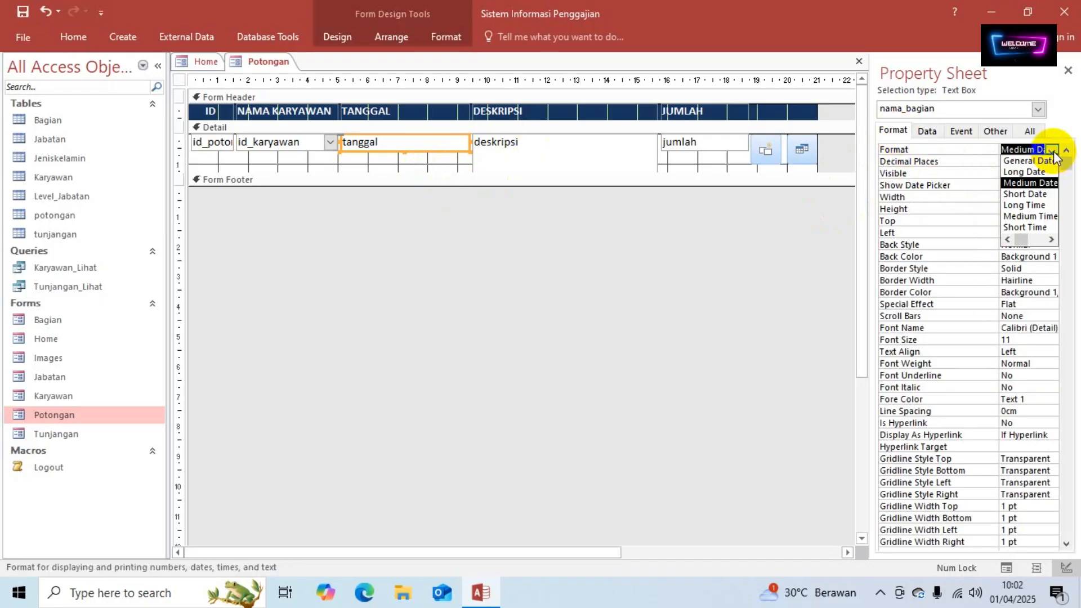
{"action": "left_click", "coordinate": [1042, 182]}
{"action": "left_click", "coordinate": [505, 147]}
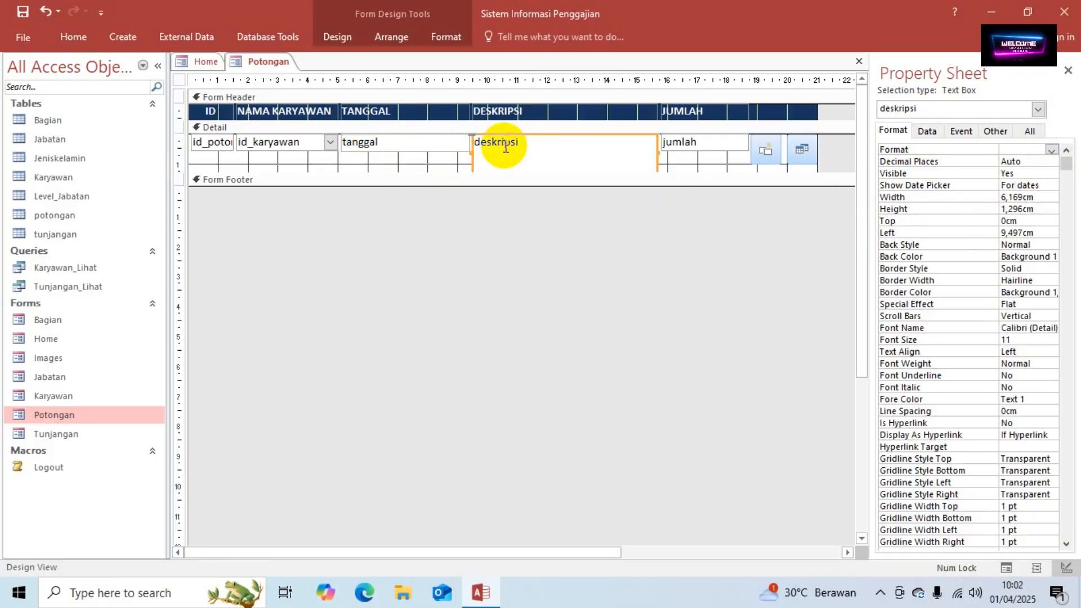
{"action": "left_click", "coordinate": [696, 144]}
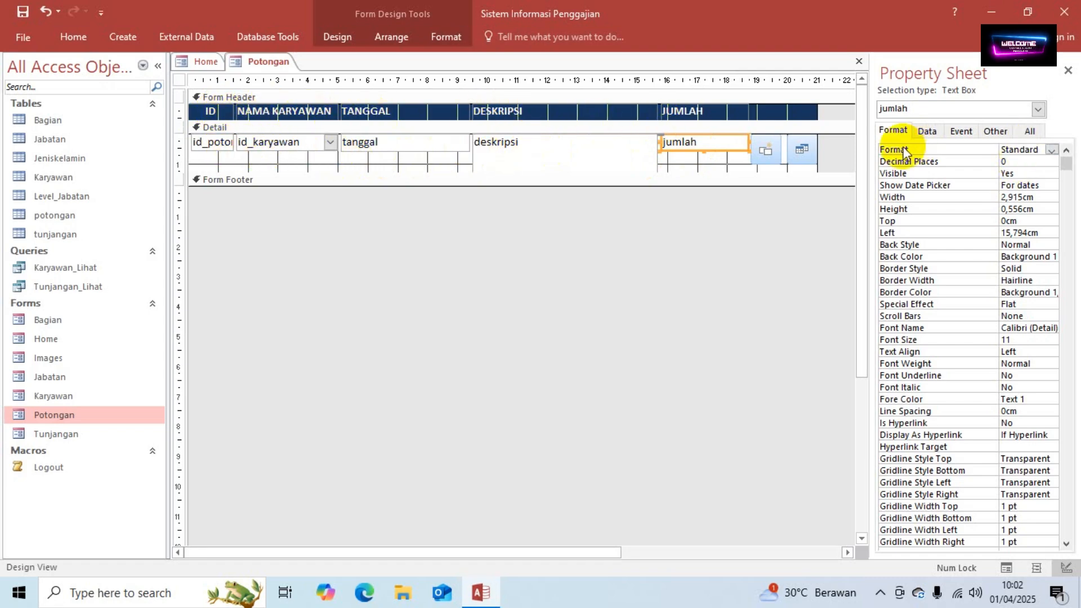
Step: Rename the ID text box control as id_potongan
{"action": "left_click", "coordinate": [220, 143]}
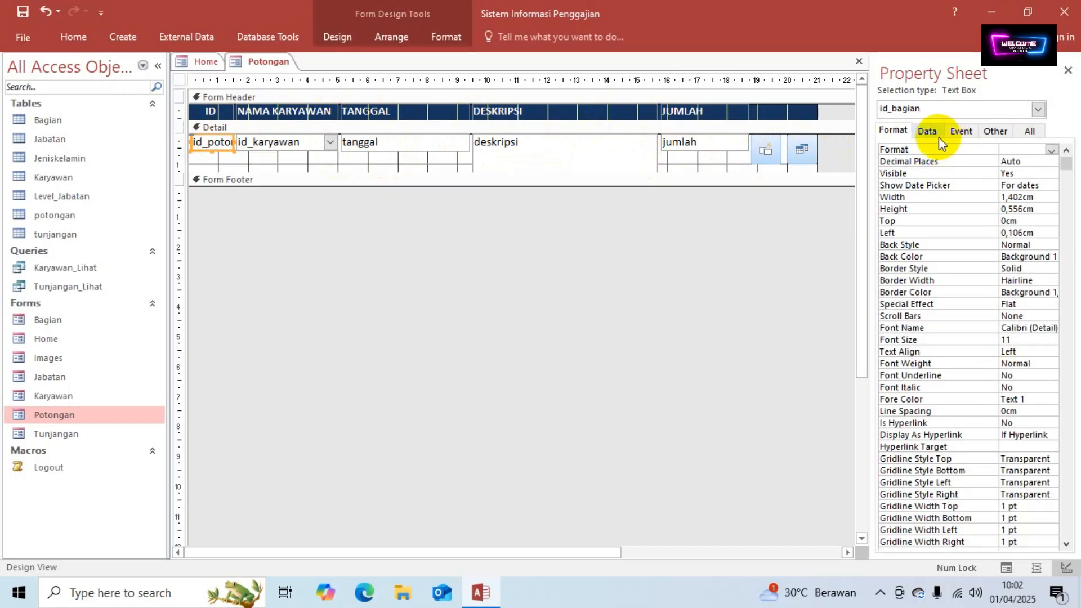
{"action": "left_click", "coordinate": [994, 131]}
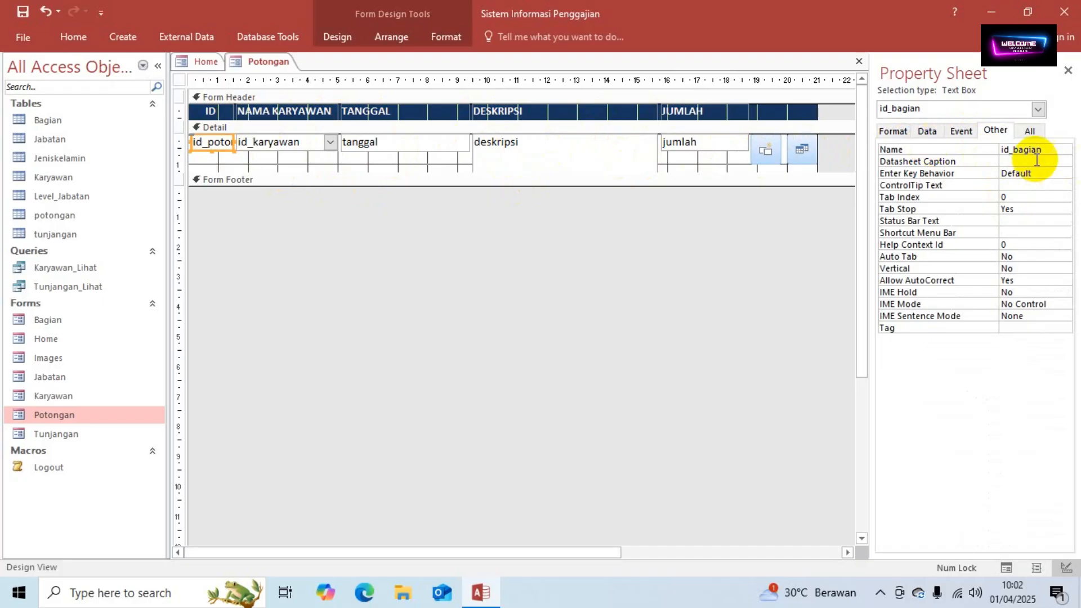
{"action": "left_click", "coordinate": [1052, 150]}
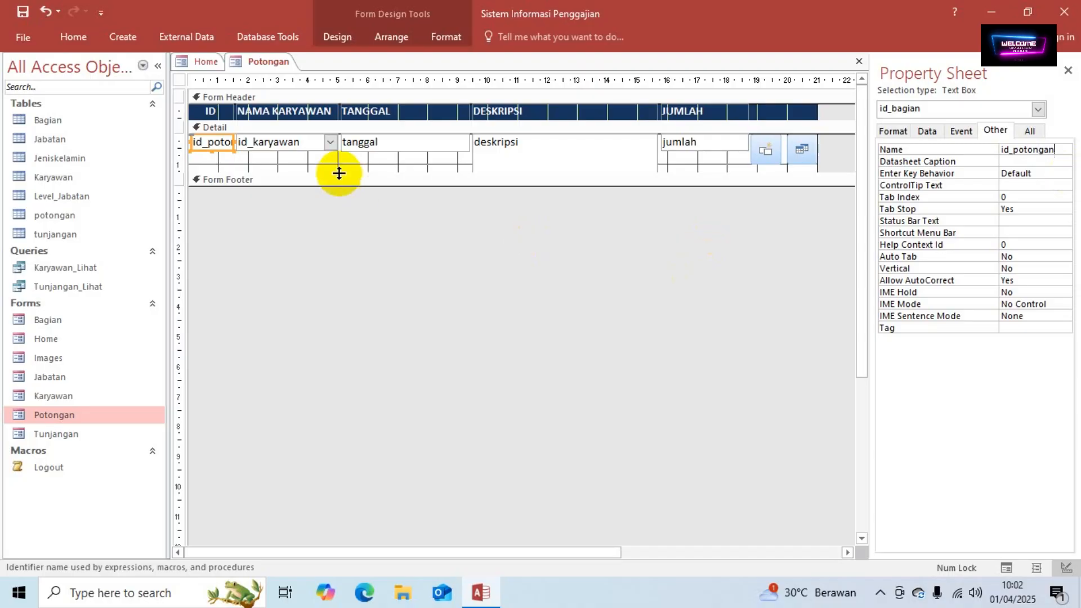
Step: Rename the employee combo box control as id_karyawan
{"action": "left_click", "coordinate": [296, 143]}
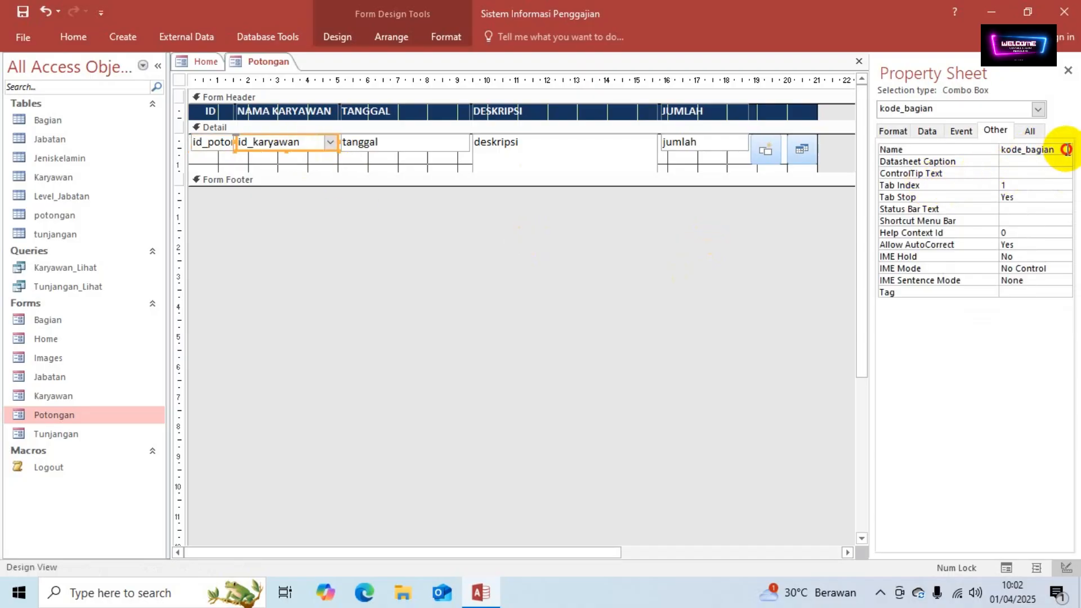
{"action": "left_click_drag", "start_coordinate": [1064, 149], "coordinate": [1000, 149]}
{"action": "type", "text": "id"}
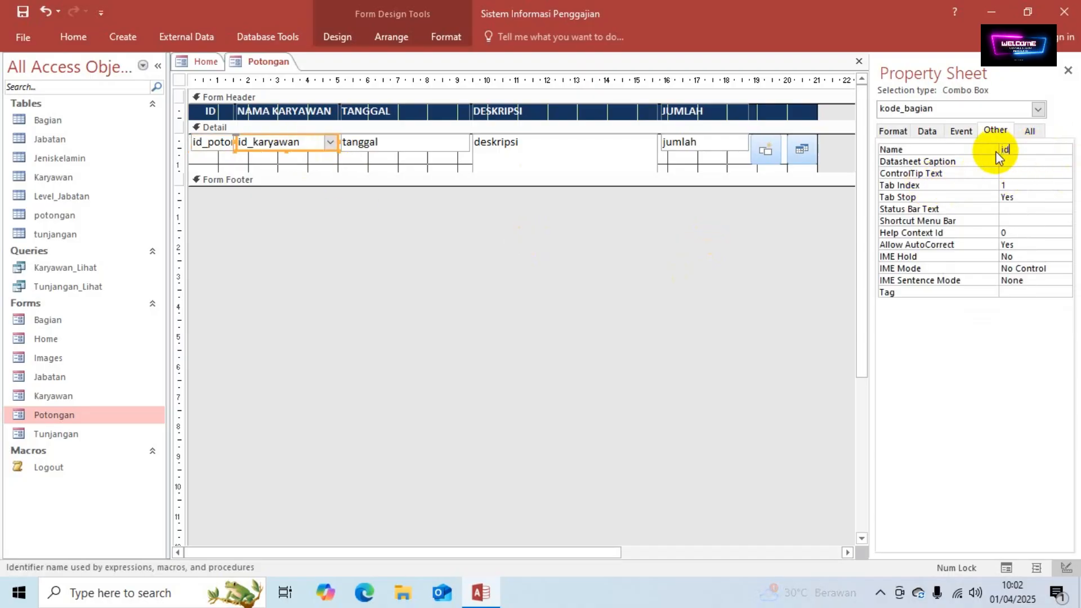
{"action": "type", "text": "_karyawan"}
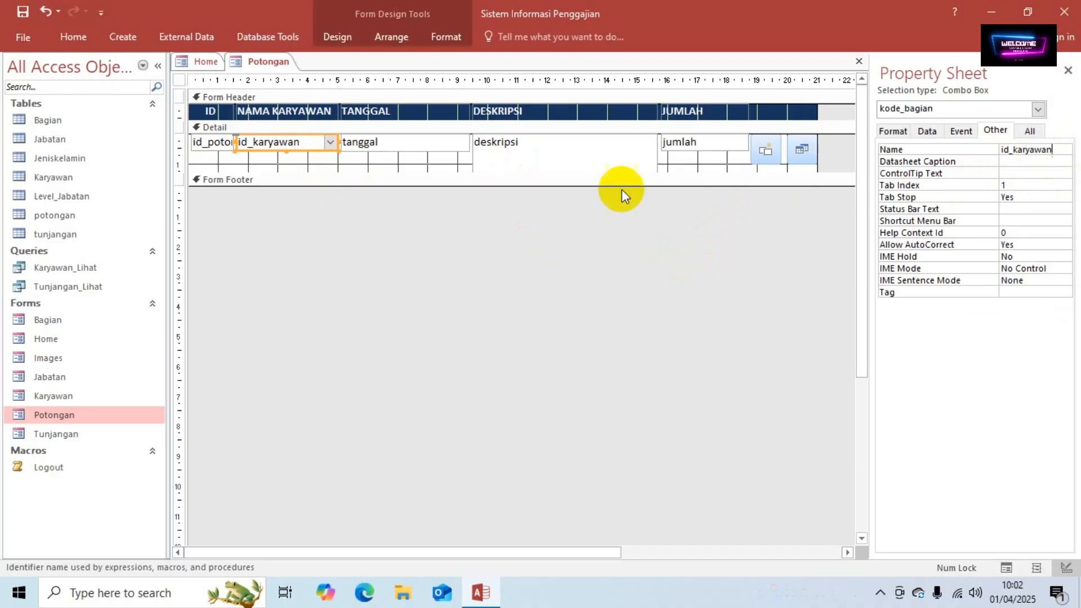
Step: Rename the date text box control as tanggal
{"action": "left_click", "coordinate": [435, 146]}
{"action": "left_click_drag", "start_coordinate": [1057, 153], "coordinate": [993, 152]}
{"action": "type", "text": "tanggal"}
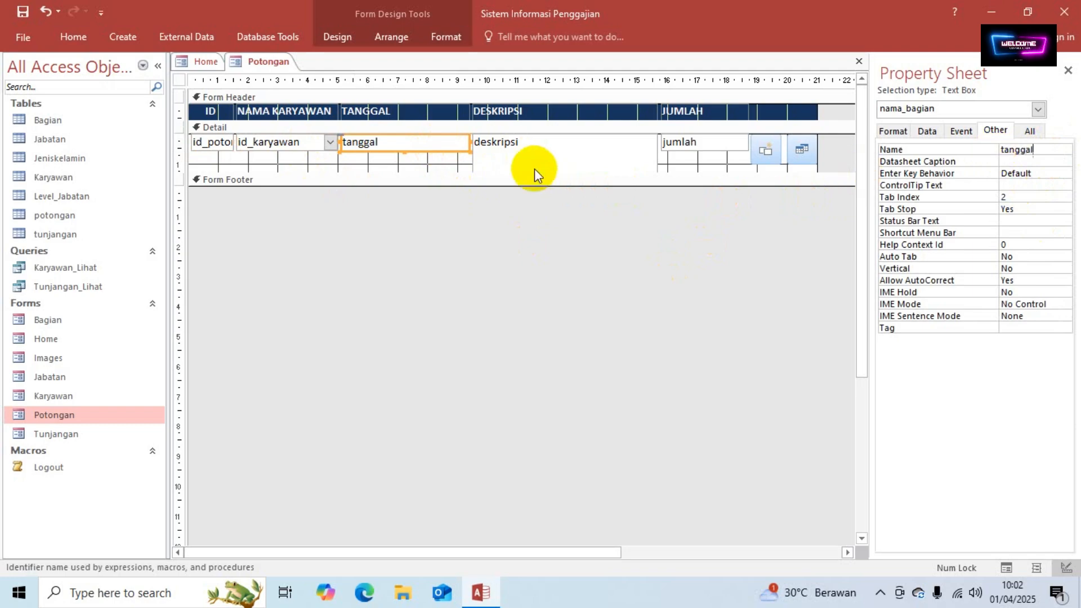
Step: Check the deskripsi and jumlah control names and the Detail tab order, and save and close the Potongan form
{"action": "left_click", "coordinate": [518, 142]}
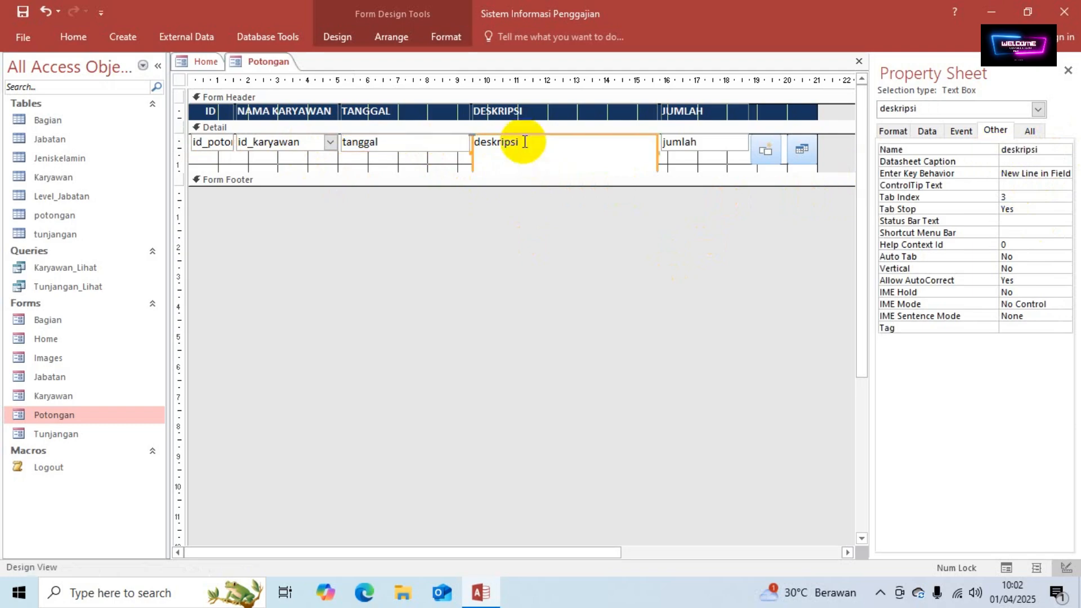
{"action": "left_click", "coordinate": [714, 148]}
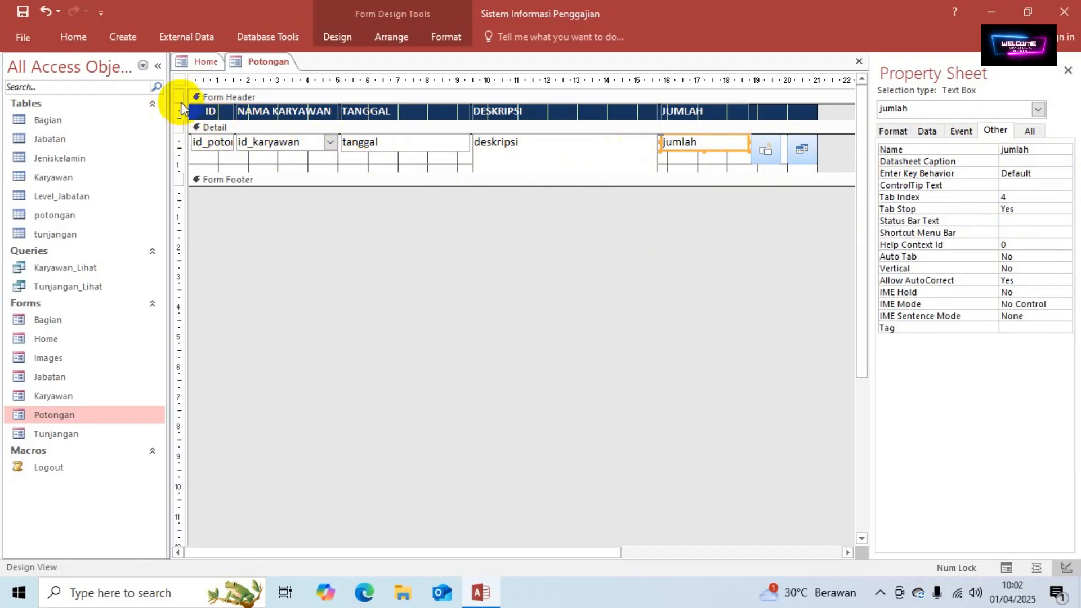
{"action": "left_click", "coordinate": [178, 82]}
{"action": "right_click", "coordinate": [179, 82]}
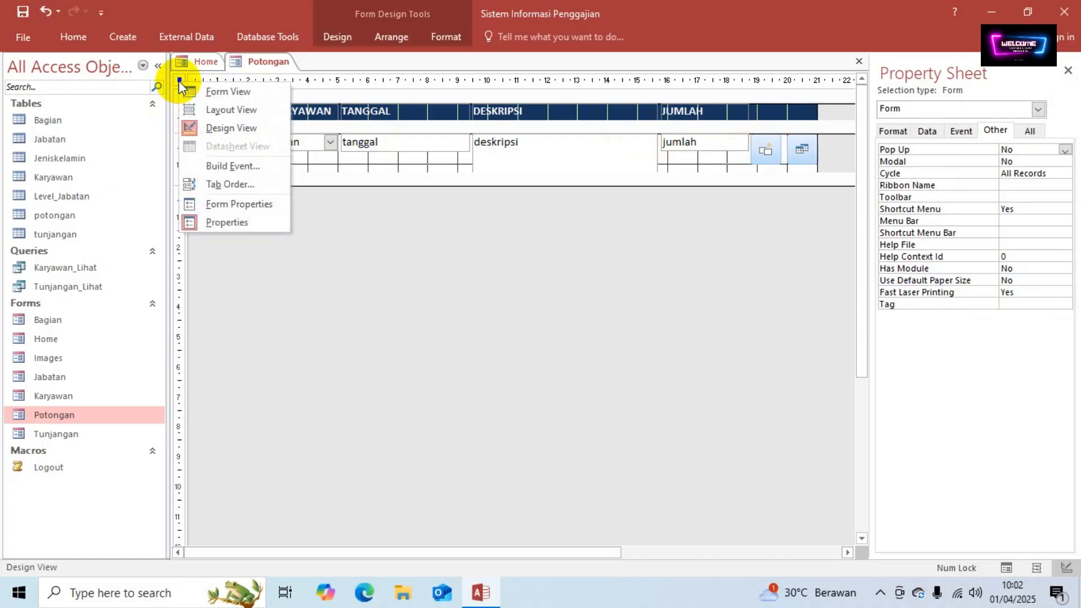
{"action": "left_click", "coordinate": [225, 185]}
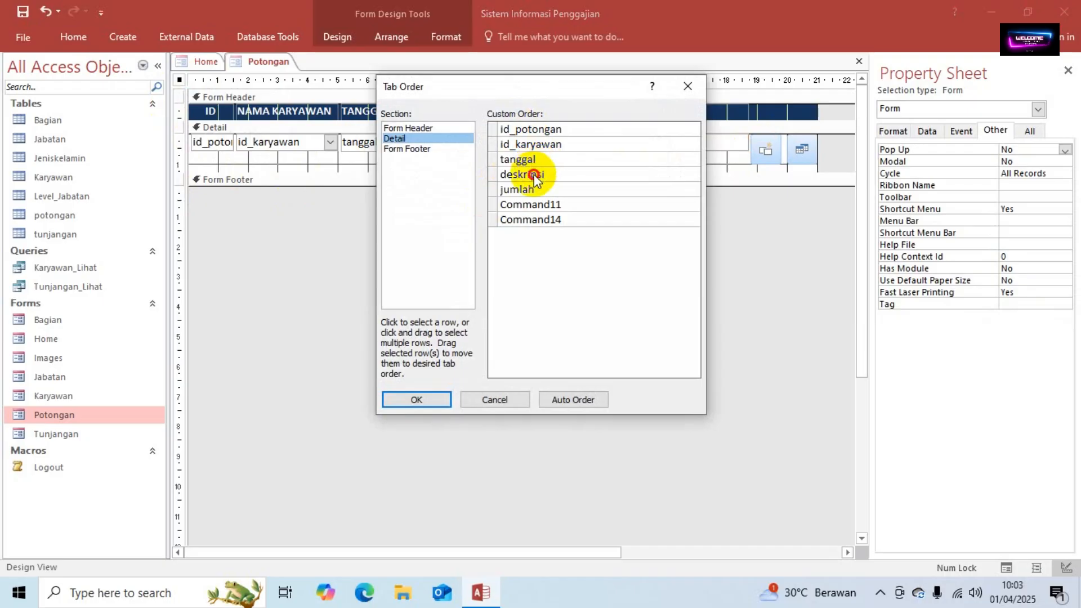
{"action": "left_click", "coordinate": [417, 397]}
{"action": "left_click", "coordinate": [31, 18]}
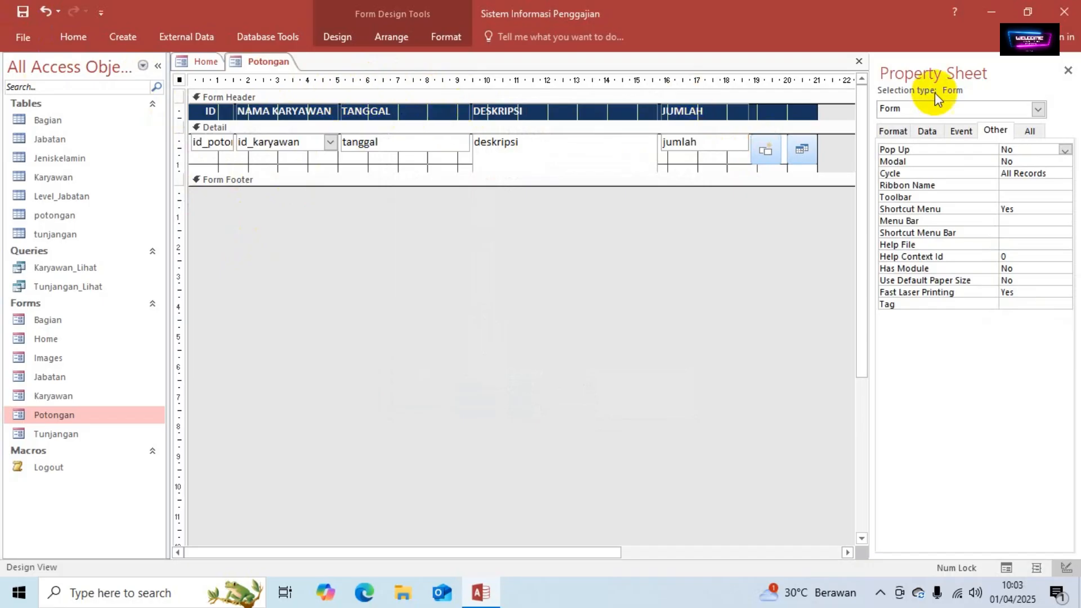
{"action": "left_click", "coordinate": [859, 63]}
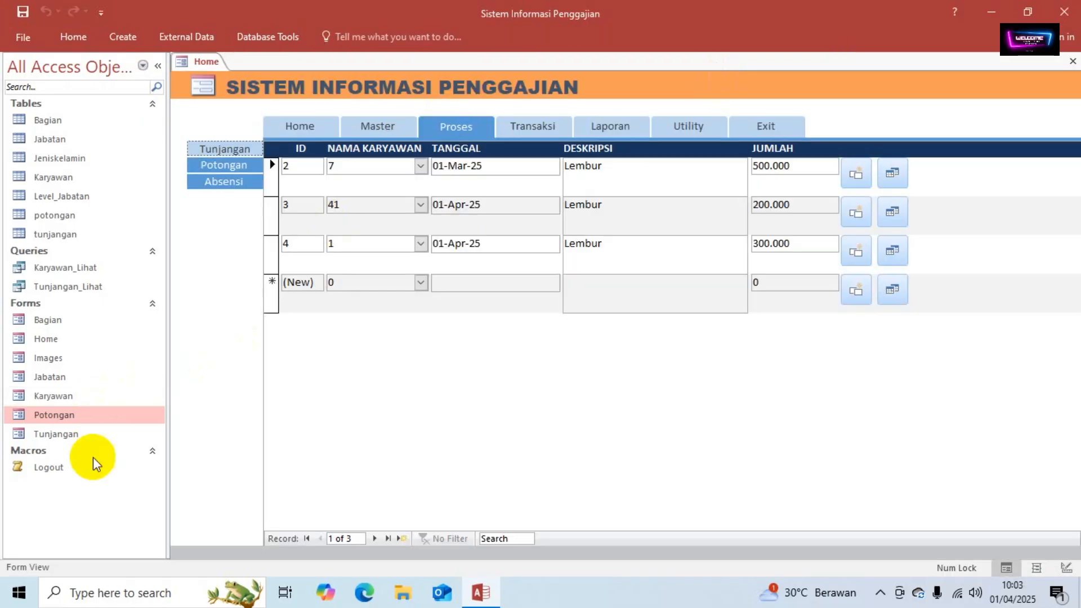
Step: Open the Tunjangan form in Design View and rename its ID text box control as id_tunjangan
{"action": "double_click", "coordinate": [57, 434]}
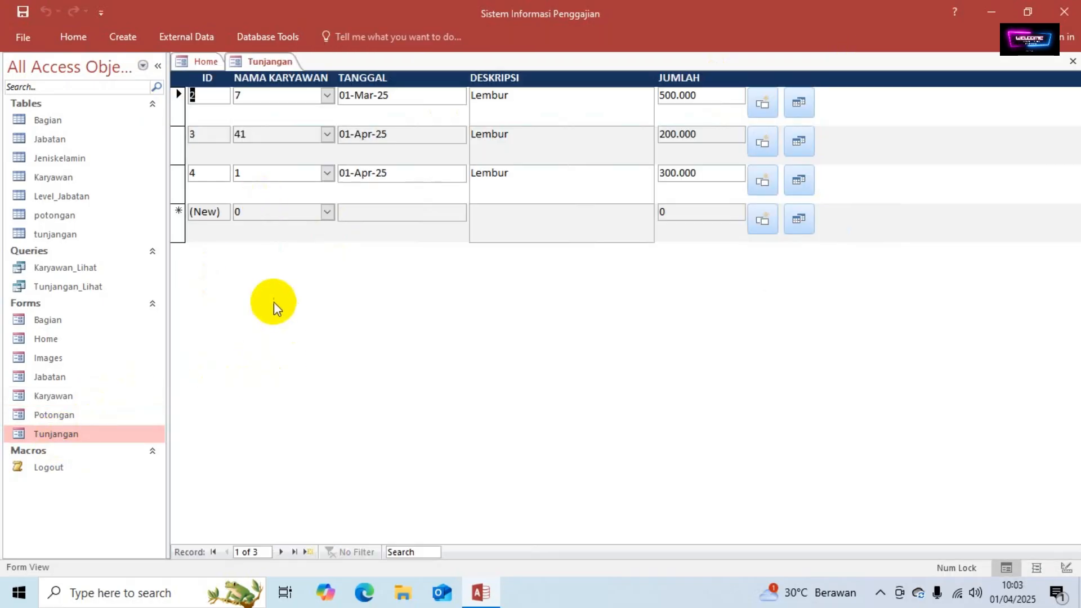
{"action": "right_click", "coordinate": [259, 63]}
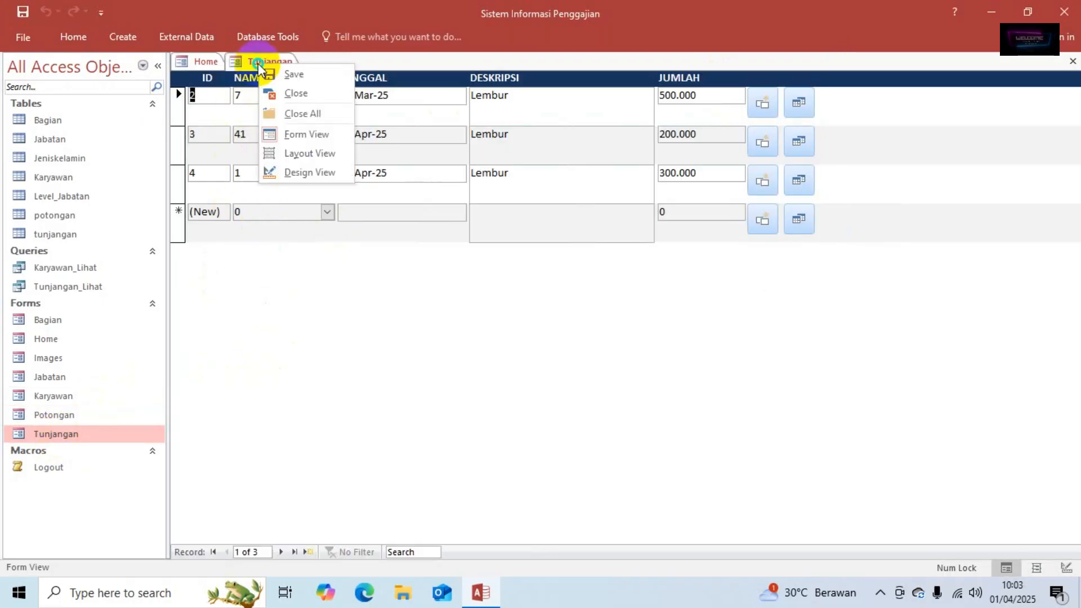
{"action": "left_click", "coordinate": [304, 175]}
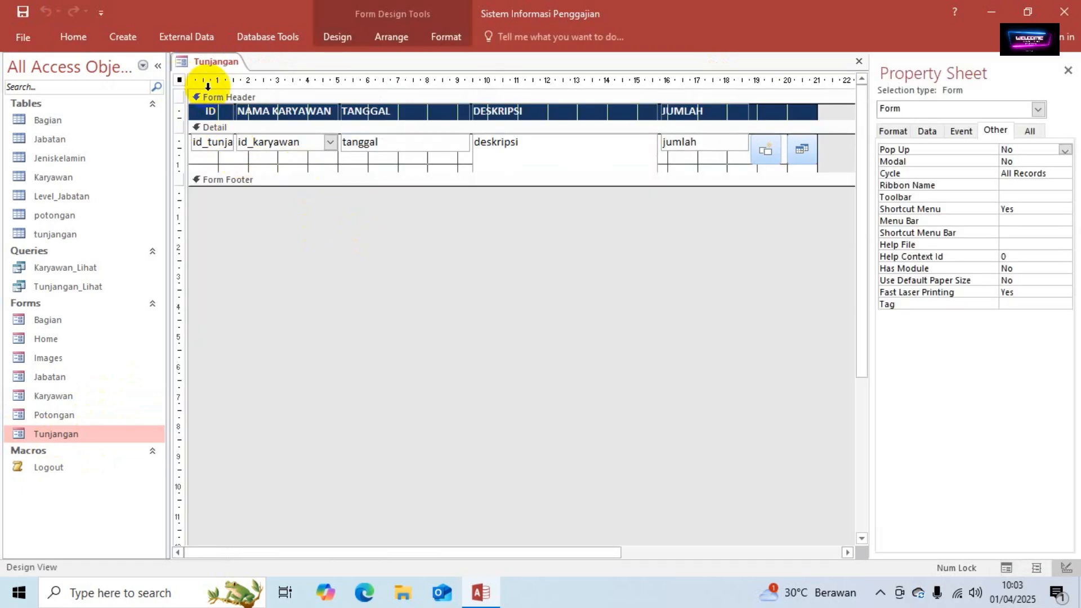
{"action": "left_click", "coordinate": [221, 144]}
{"action": "left_click", "coordinate": [1045, 150]}
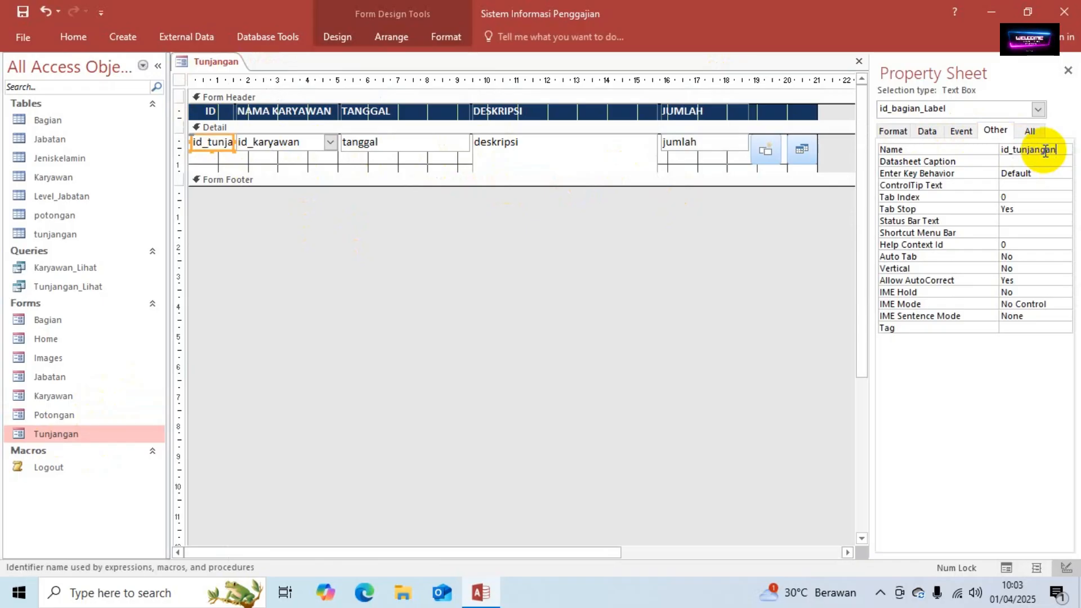
{"action": "type", "text": "tunjangan"}
Step: Rename the Tunjangan form's employee combo box control as id_karyawan
{"action": "left_click", "coordinate": [290, 141]}
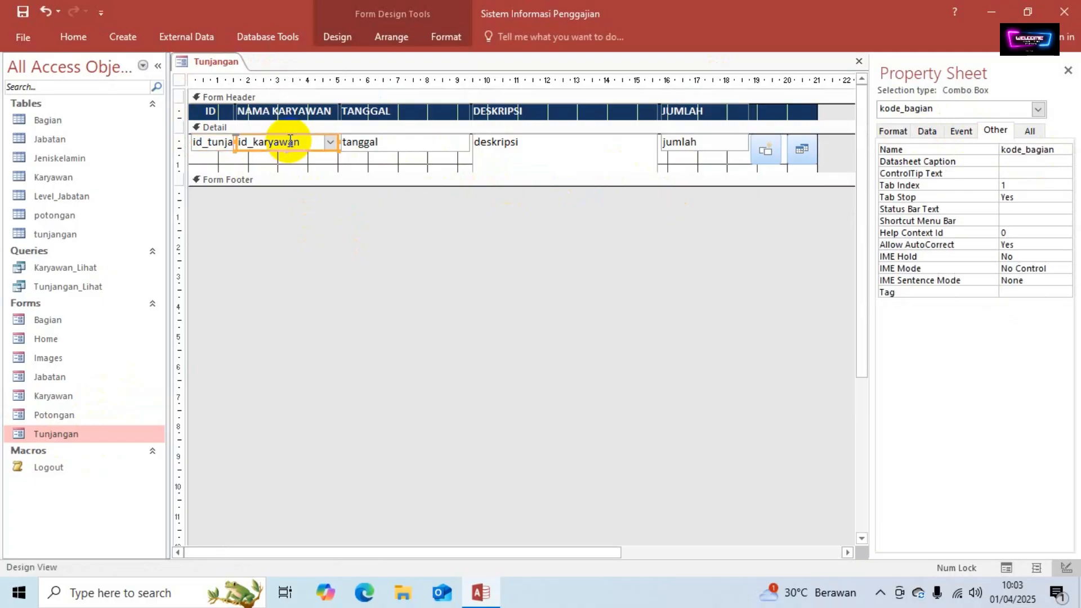
{"action": "left_click", "coordinate": [992, 151]}
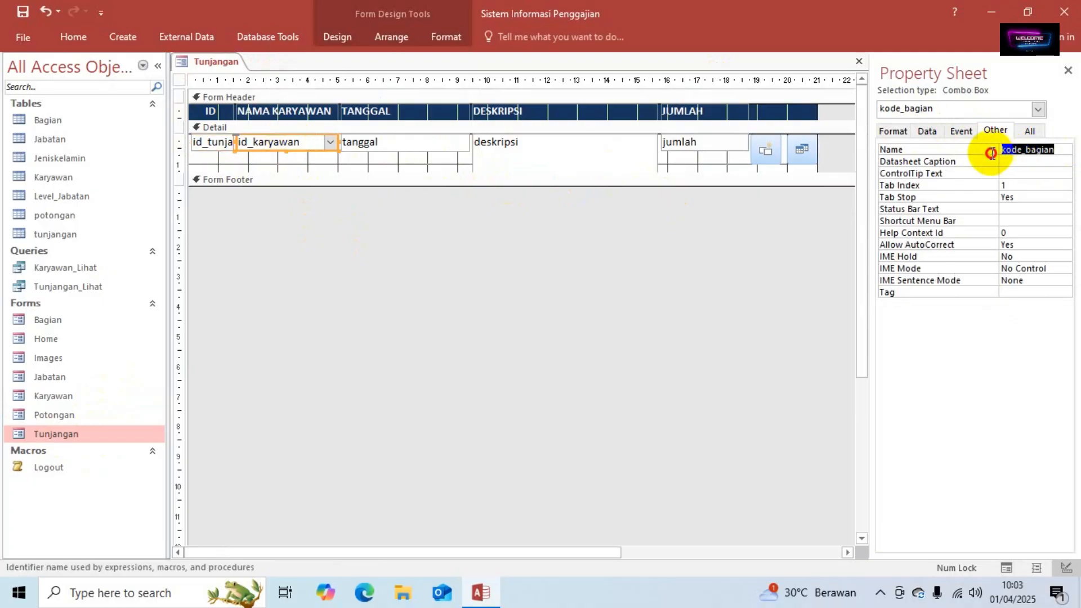
{"action": "type", "text": "id"}
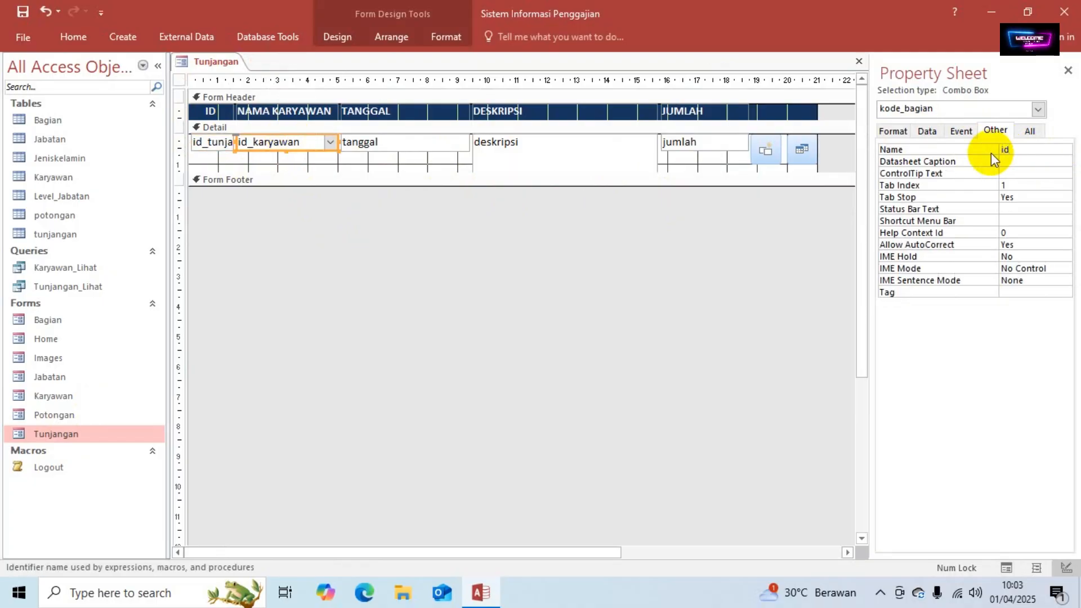
{"action": "type", "text": "_karyawan"}
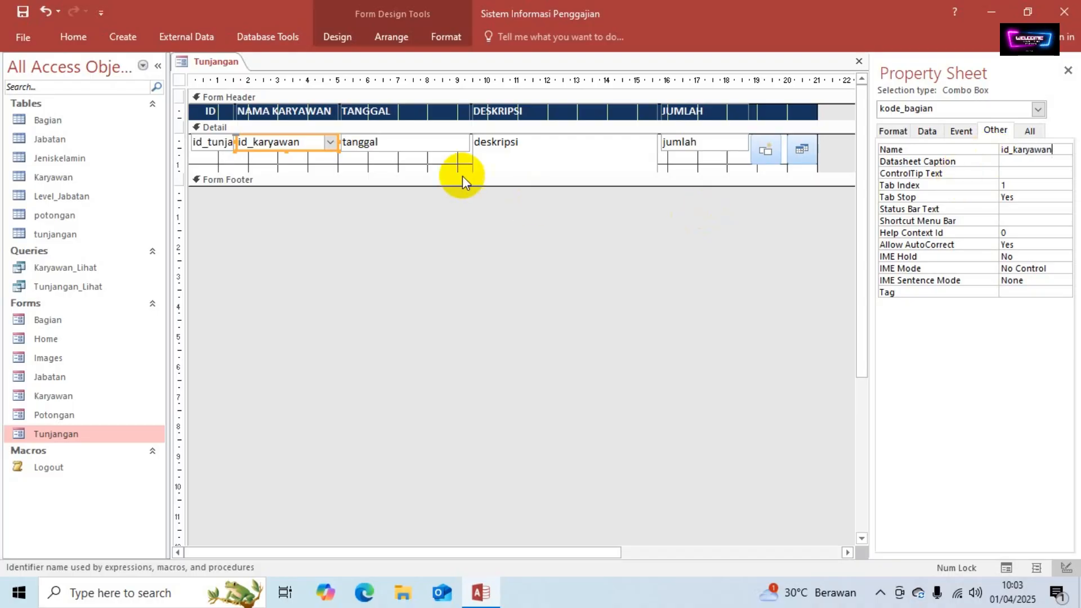
Step: Rename the Tunjangan form's date text box control as tanggal
{"action": "left_click", "coordinate": [376, 144]}
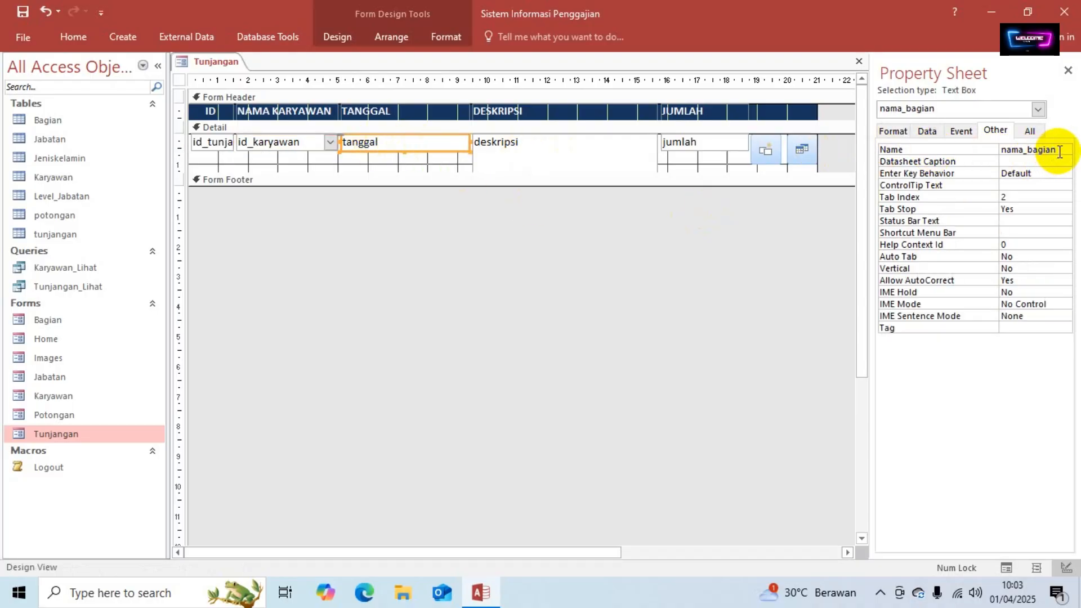
{"action": "left_click", "coordinate": [1003, 148]}
{"action": "type", "text": "tan"}
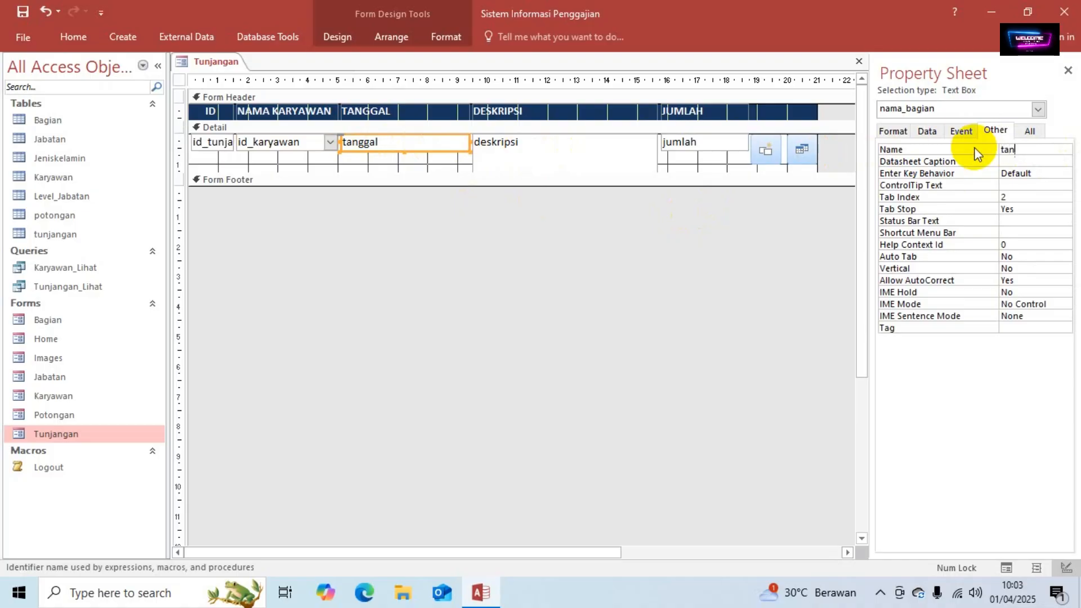
{"action": "type", "text": "ggal"}
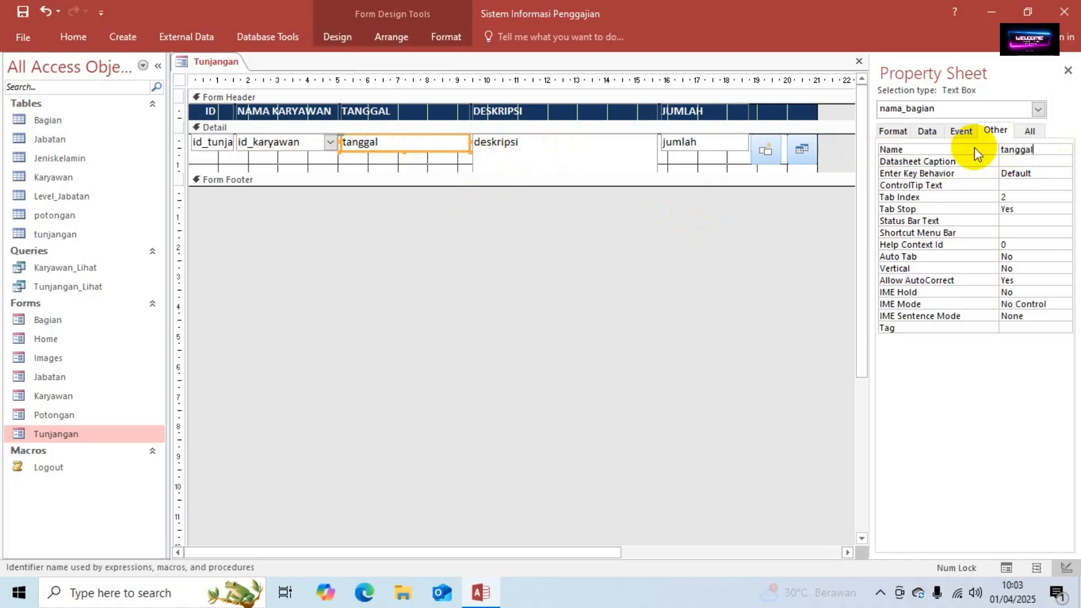
Step: Check the deskripsi and jumlah control names, and save and close the Tunjangan form
{"action": "left_click", "coordinate": [555, 161]}
{"action": "left_click", "coordinate": [687, 148]}
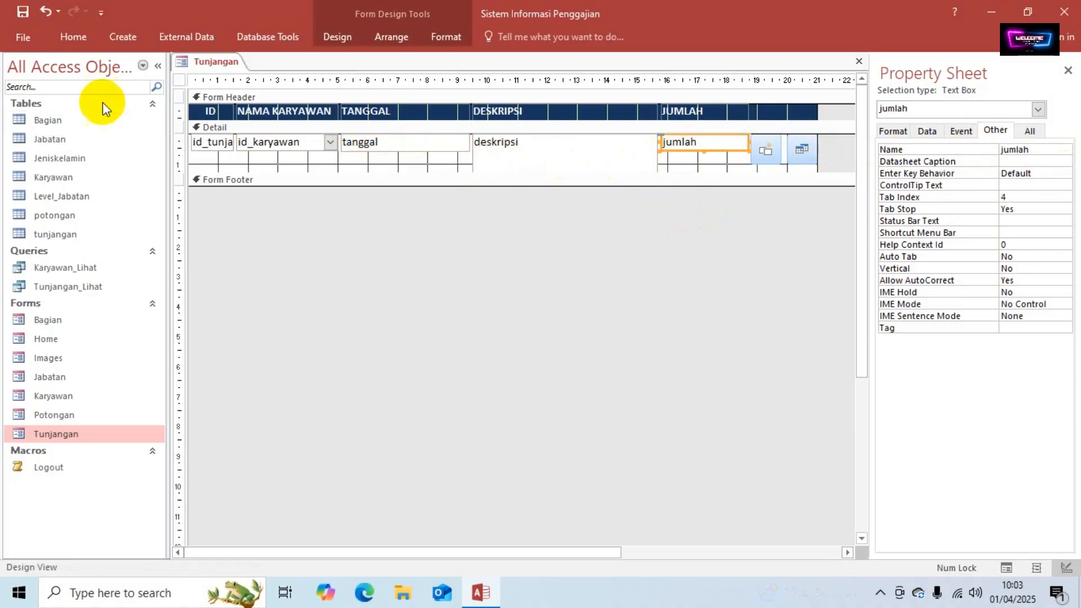
{"action": "left_click", "coordinate": [26, 15]}
{"action": "left_click", "coordinate": [859, 62]}
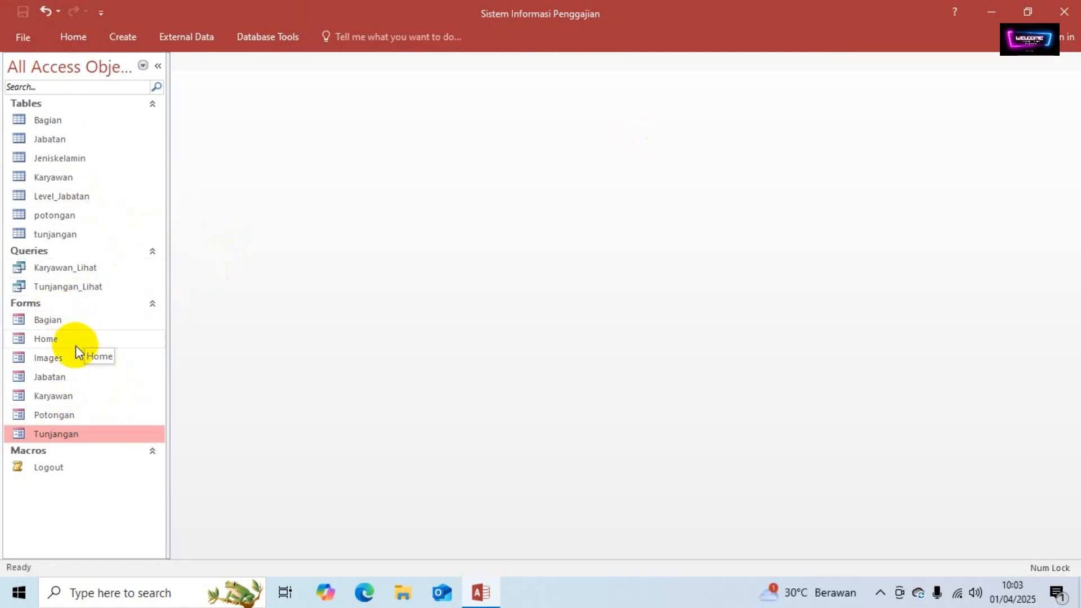
Step: Open the Home form in Design View and set the navigation target of the Potongan button under Proses to Form.Potongan
{"action": "double_click", "coordinate": [51, 340]}
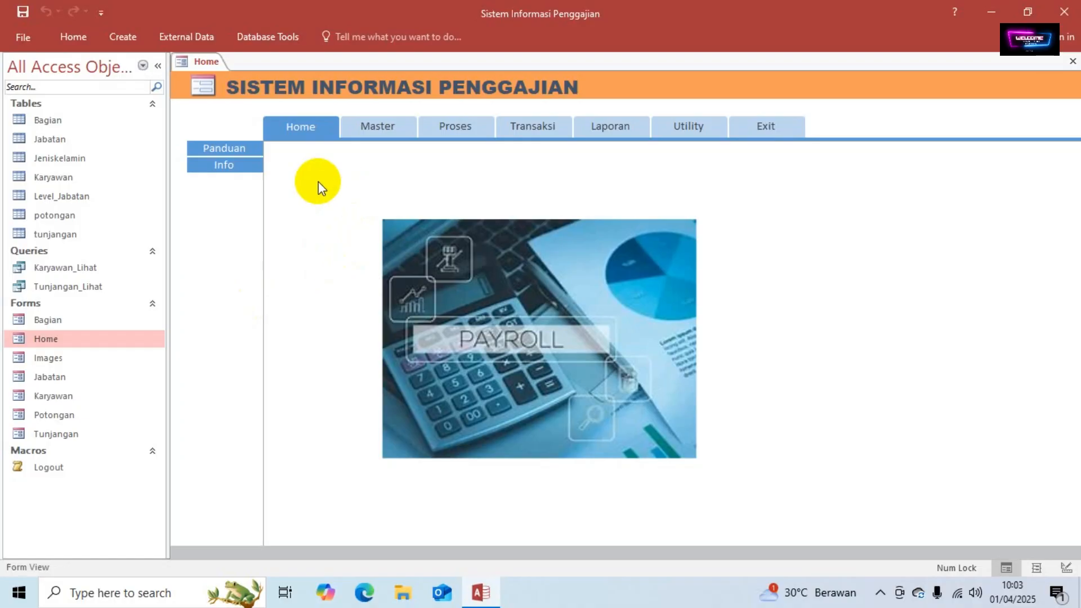
{"action": "right_click", "coordinate": [297, 158]}
{"action": "right_click", "coordinate": [239, 82]}
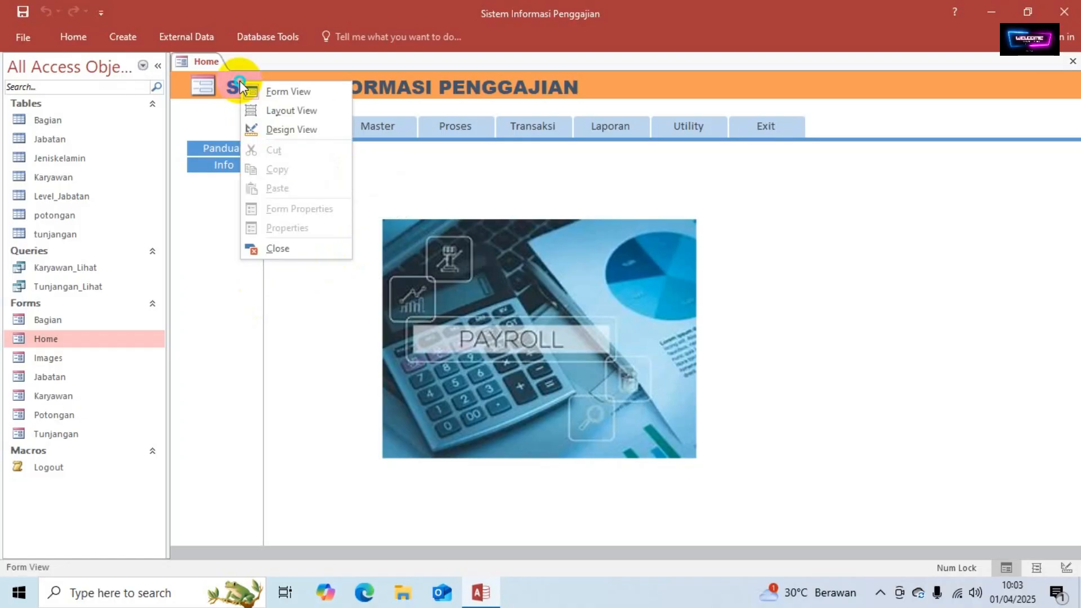
{"action": "left_click", "coordinate": [287, 125]}
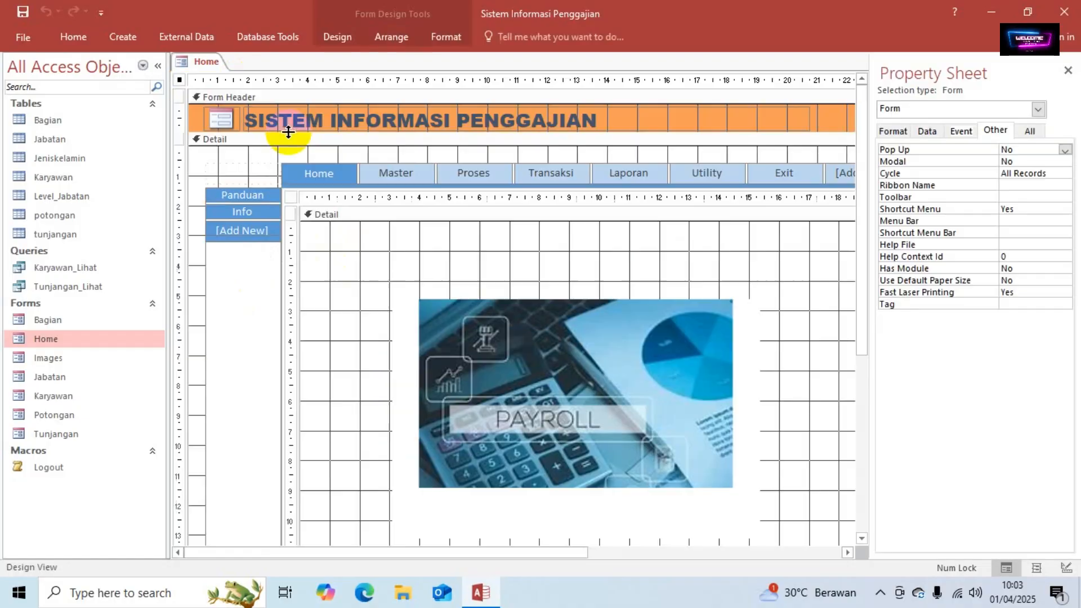
{"action": "left_click", "coordinate": [469, 174]}
{"action": "left_click", "coordinate": [244, 214]}
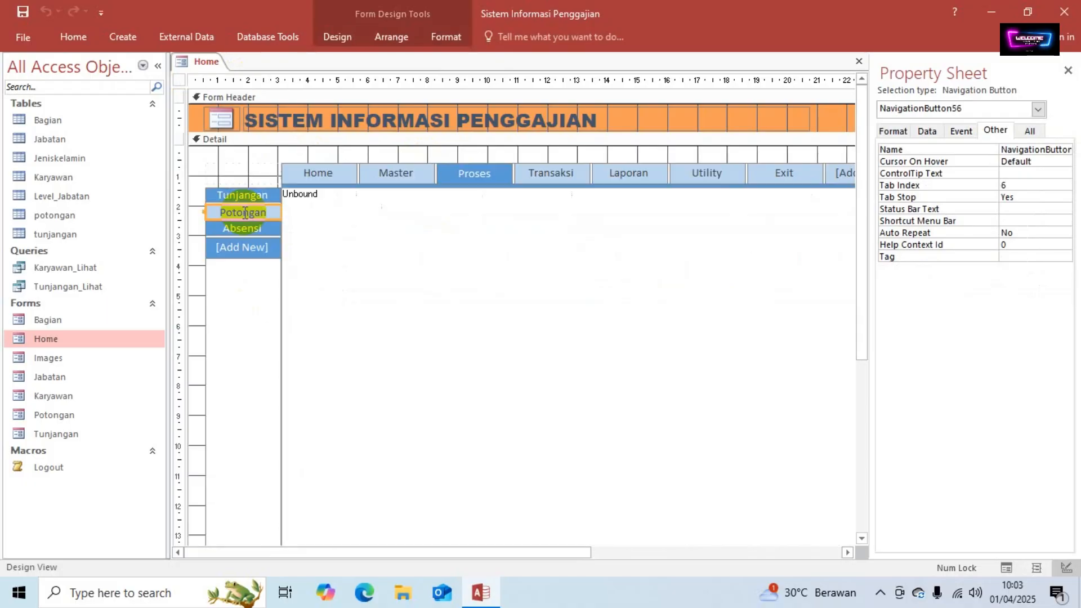
{"action": "left_click", "coordinate": [928, 131]}
{"action": "left_click", "coordinate": [1065, 149]}
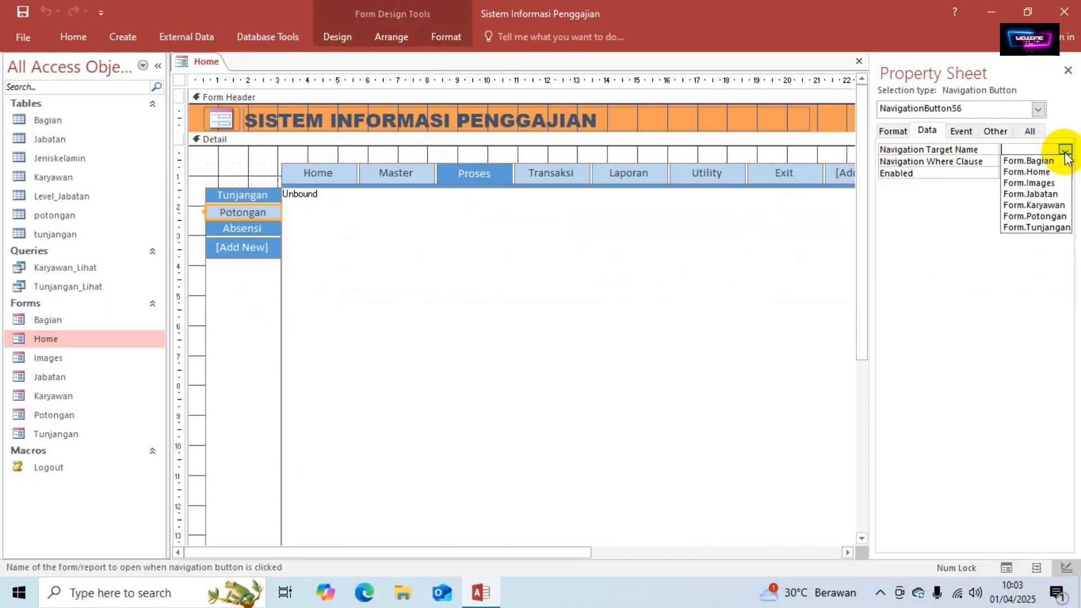
{"action": "left_click", "coordinate": [1042, 216]}
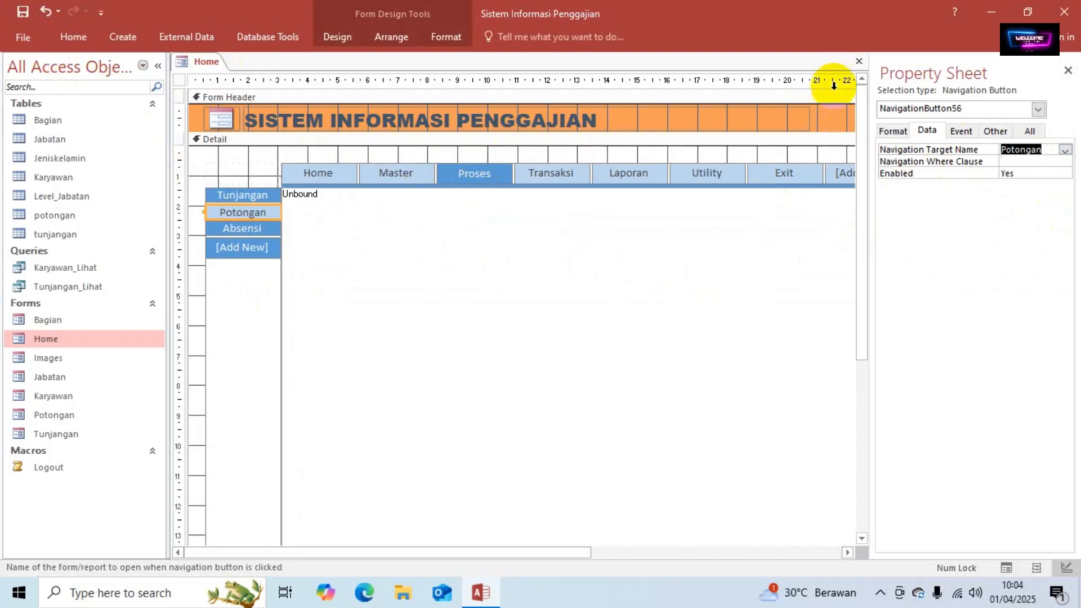
Step: Collapse the Navigation Pane and display the Potongan page under Proses with the Home form in Form View
{"action": "left_click", "coordinate": [160, 66]}
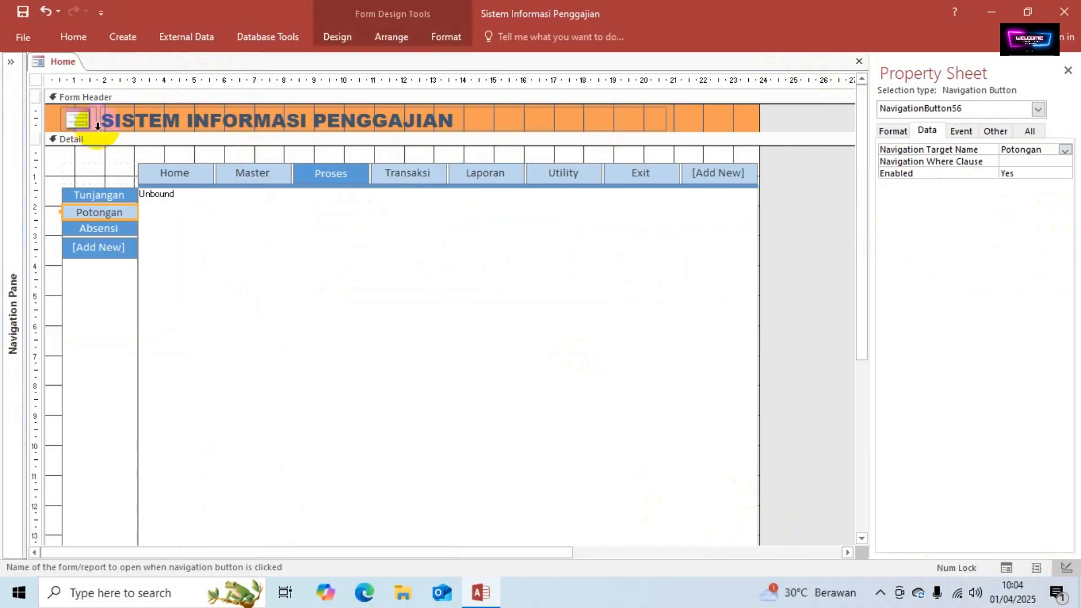
{"action": "left_click", "coordinate": [1007, 567]}
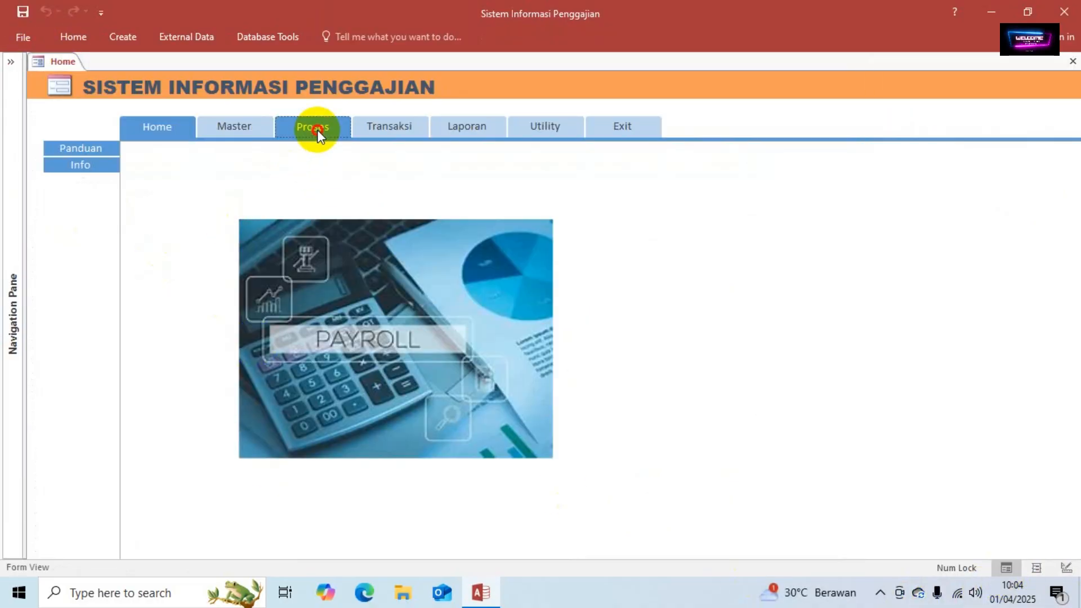
{"action": "left_click", "coordinate": [316, 130]}
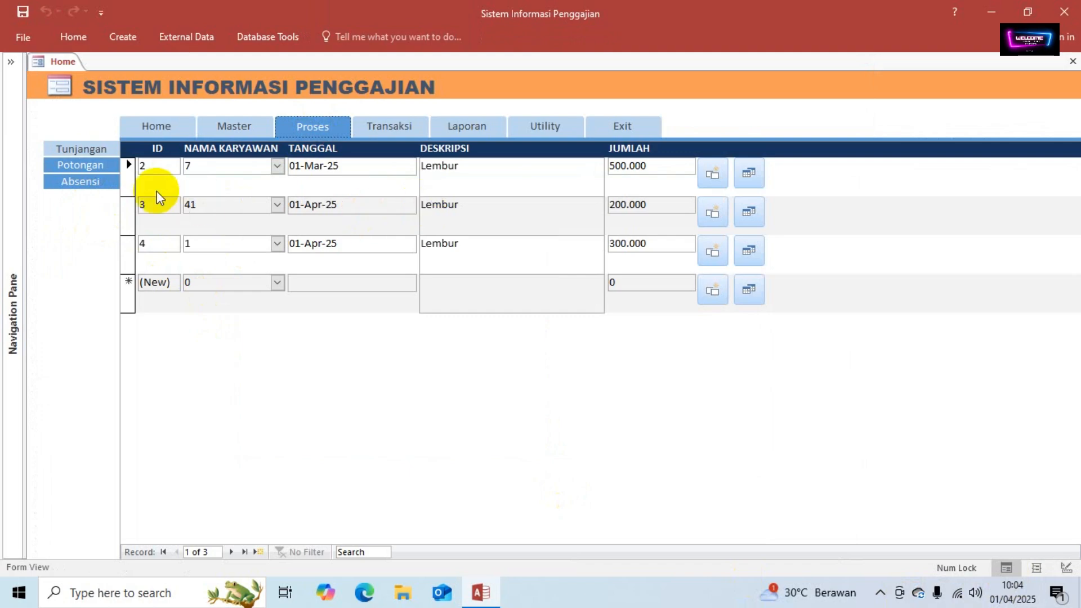
{"action": "left_click", "coordinate": [90, 167]}
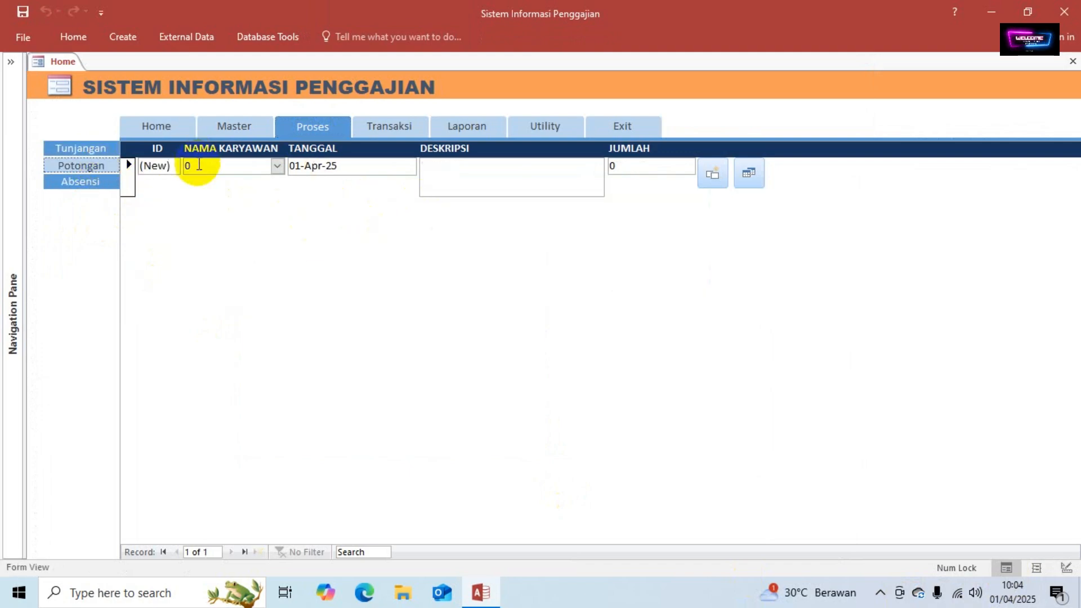
Step: Test the new Potongan record's employee list, date picker, description and amount fields, and open the list view with its second command button
{"action": "left_click", "coordinate": [279, 167]}
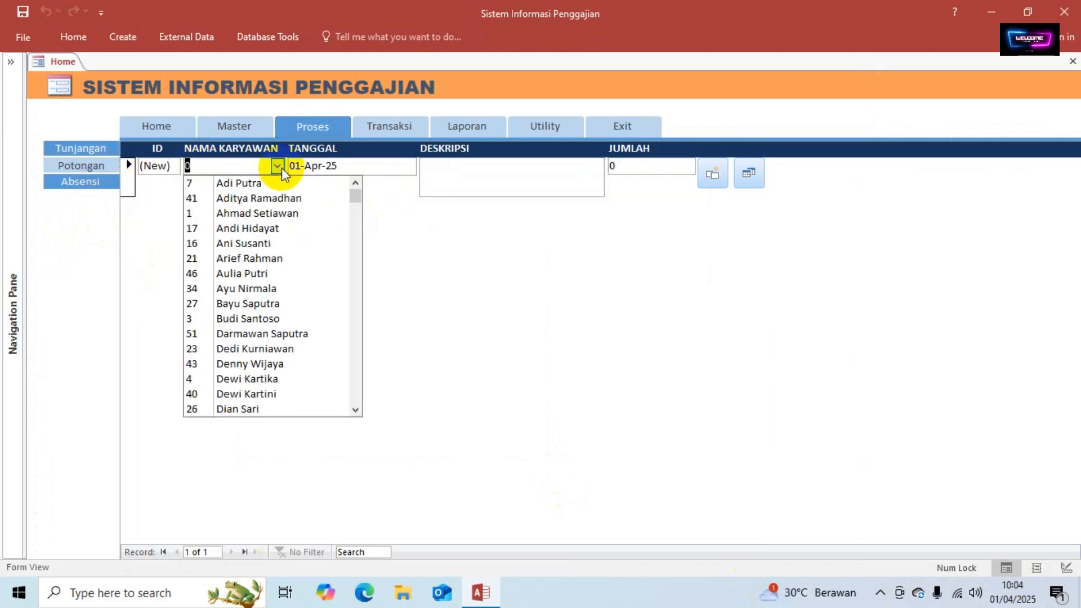
{"action": "left_click", "coordinate": [280, 167]}
{"action": "left_click", "coordinate": [370, 168]}
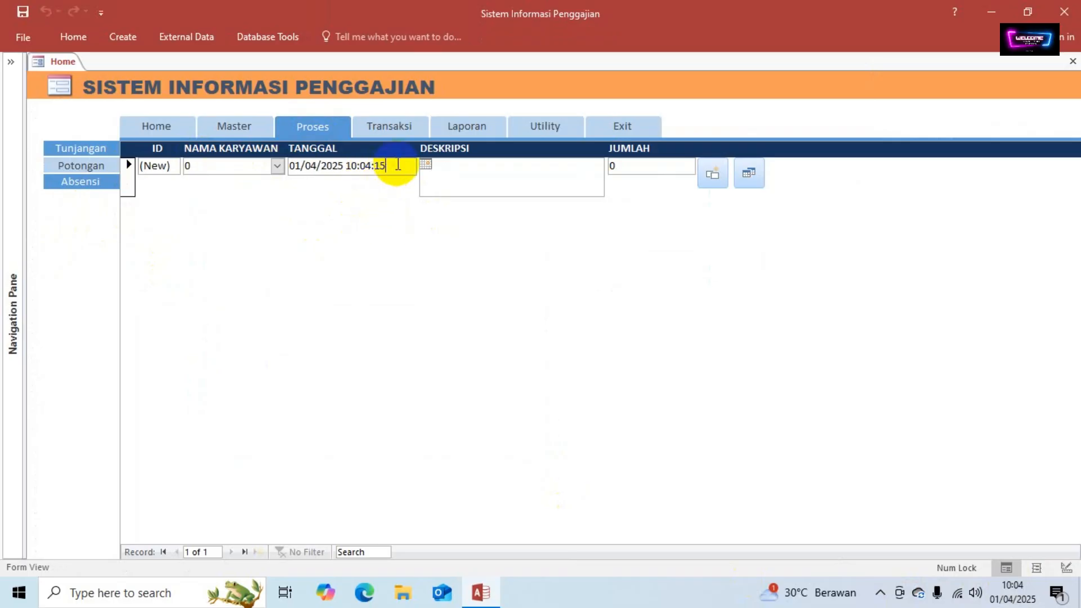
{"action": "left_click", "coordinate": [426, 166]}
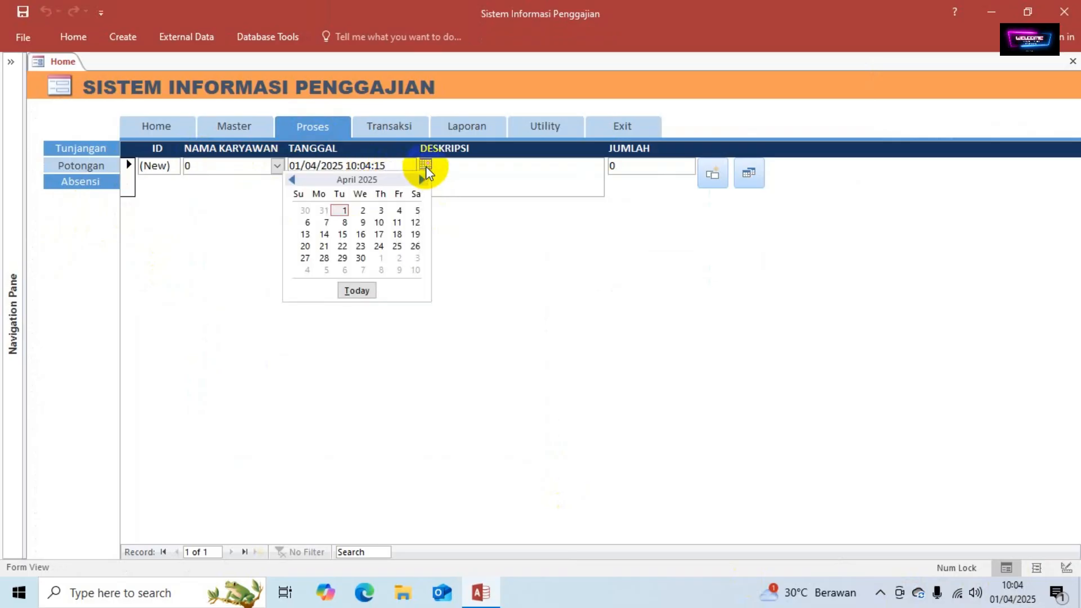
{"action": "left_click", "coordinate": [465, 254]}
{"action": "left_click", "coordinate": [454, 169]}
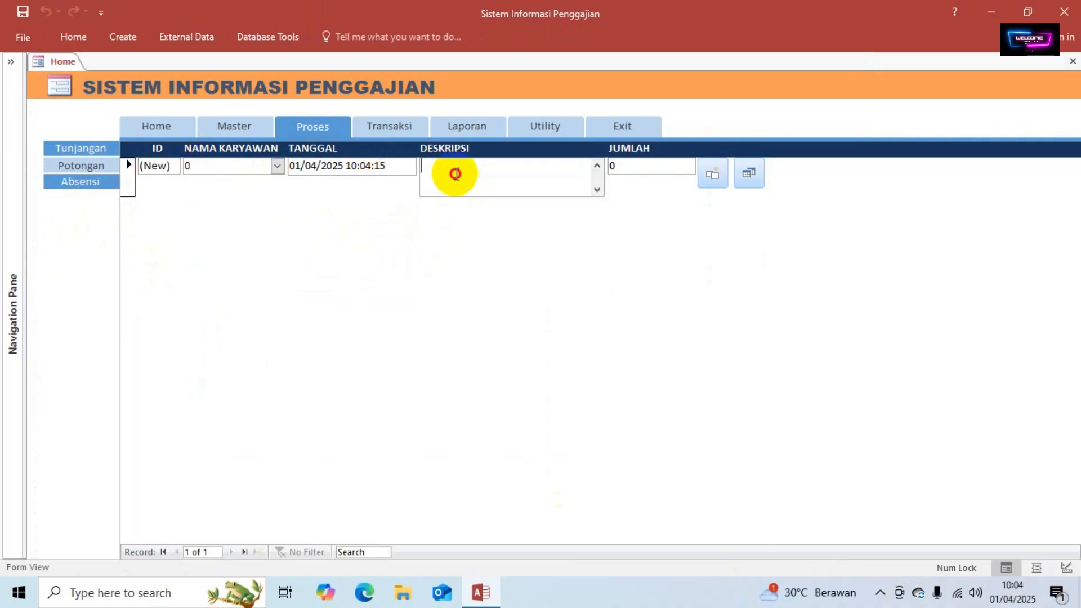
{"action": "left_click", "coordinate": [645, 172]}
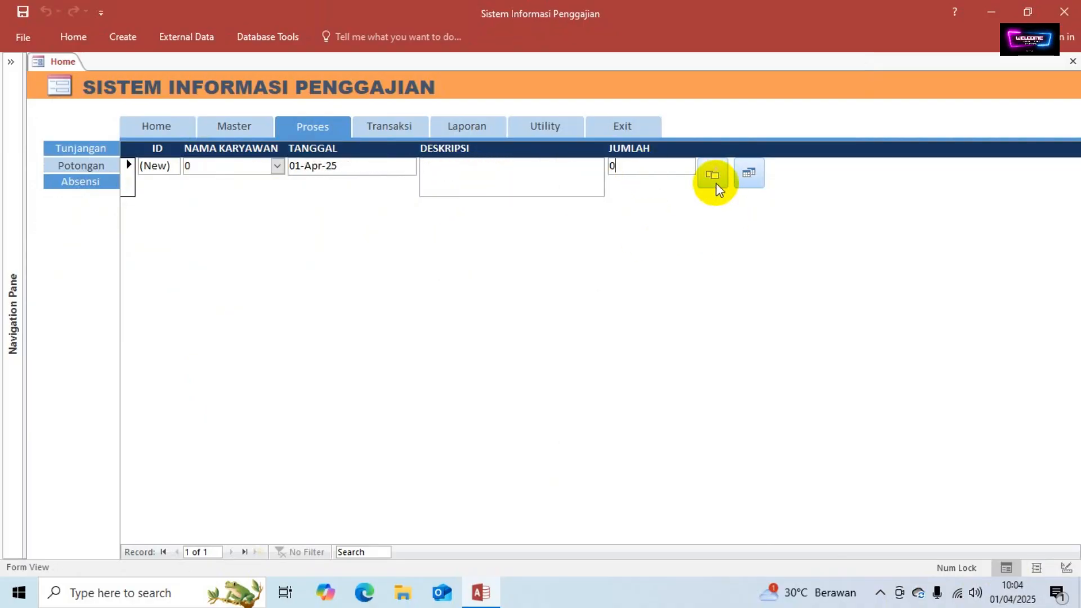
{"action": "left_click", "coordinate": [748, 175]}
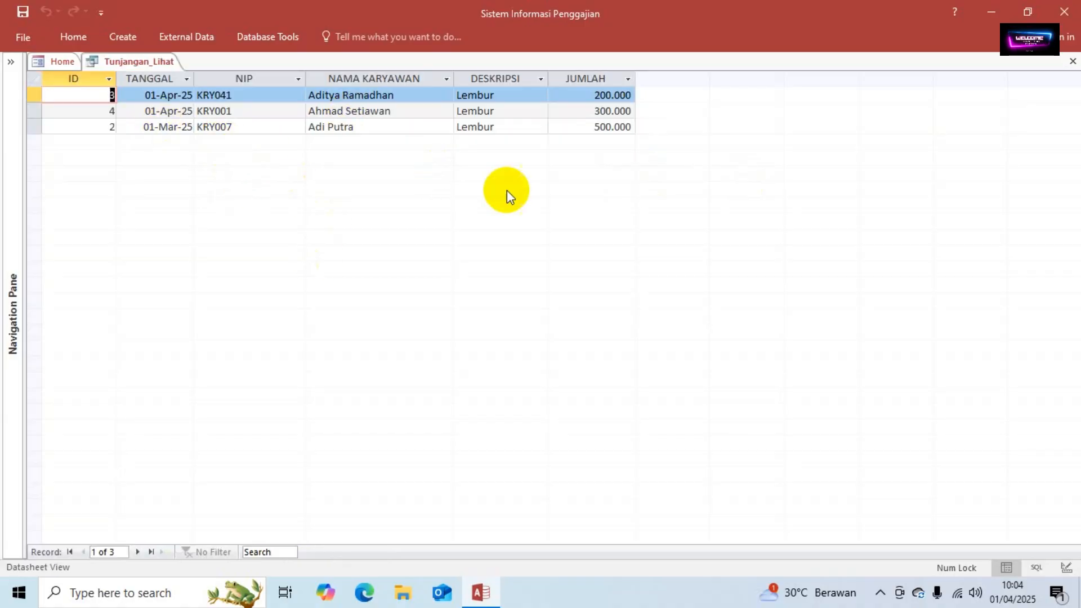
Step: Close the opened list, expand the Navigation Pane, and review the Tunjangan_Lihat query's structure in Design View before closing it
{"action": "left_click", "coordinate": [1073, 62]}
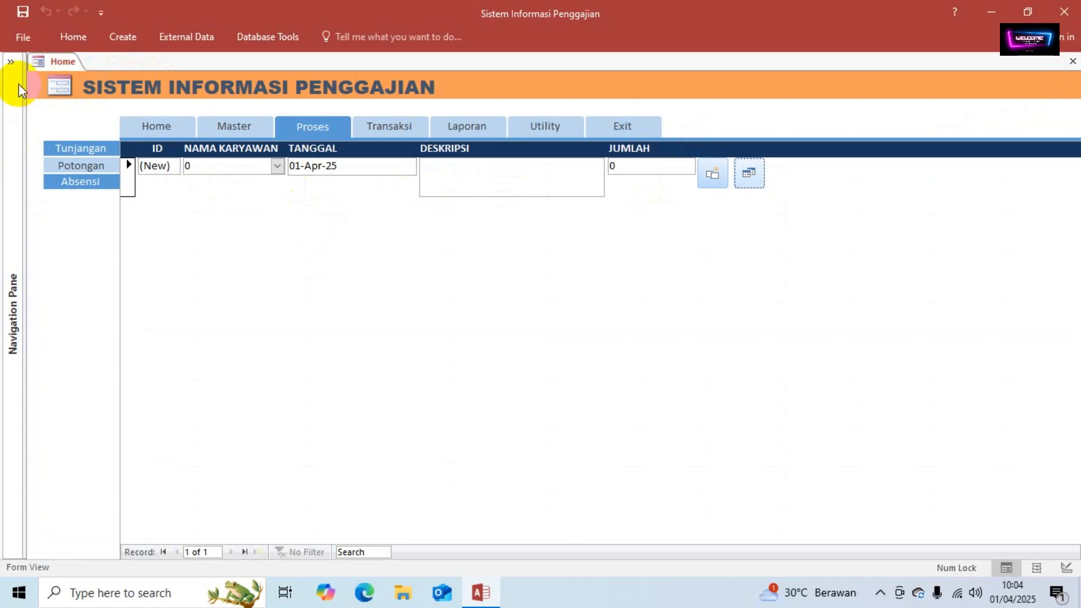
{"action": "left_click", "coordinate": [16, 80]}
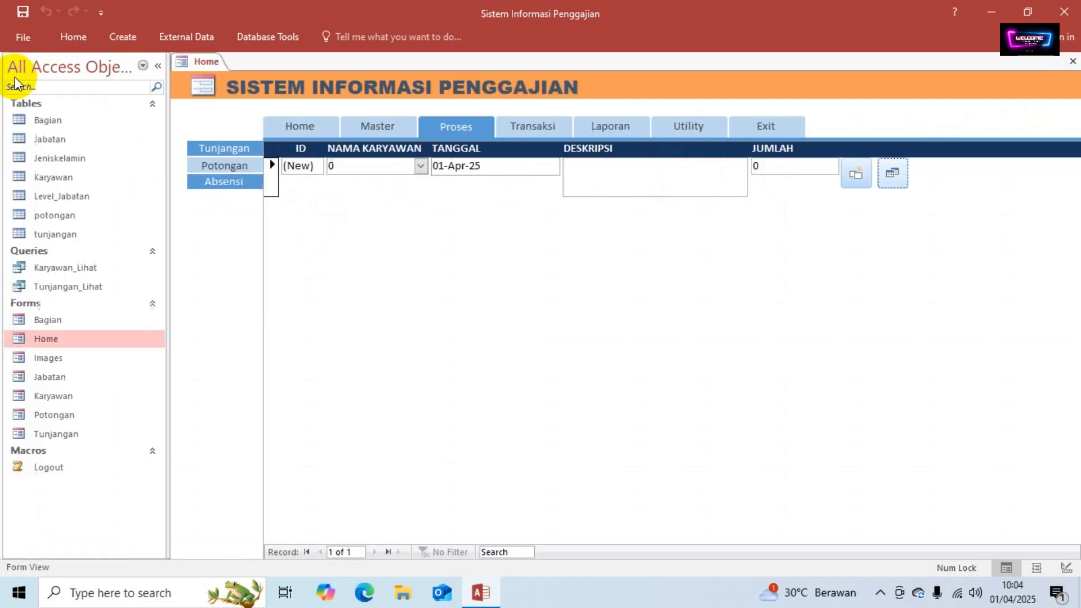
{"action": "left_click", "coordinate": [70, 286]}
{"action": "double_click", "coordinate": [70, 286]}
{"action": "right_click", "coordinate": [278, 60]}
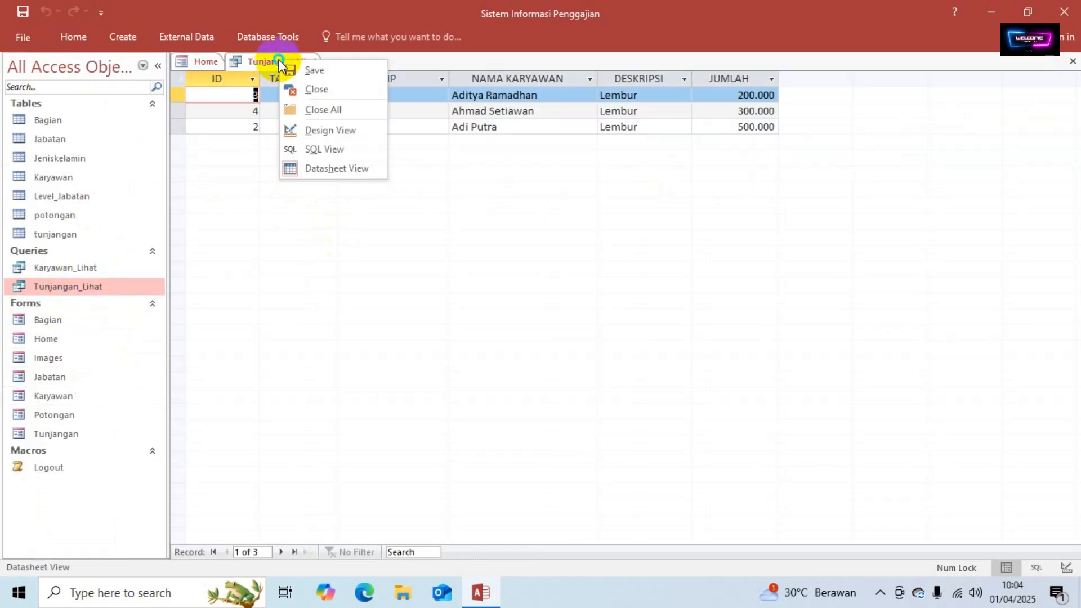
{"action": "left_click", "coordinate": [326, 130]}
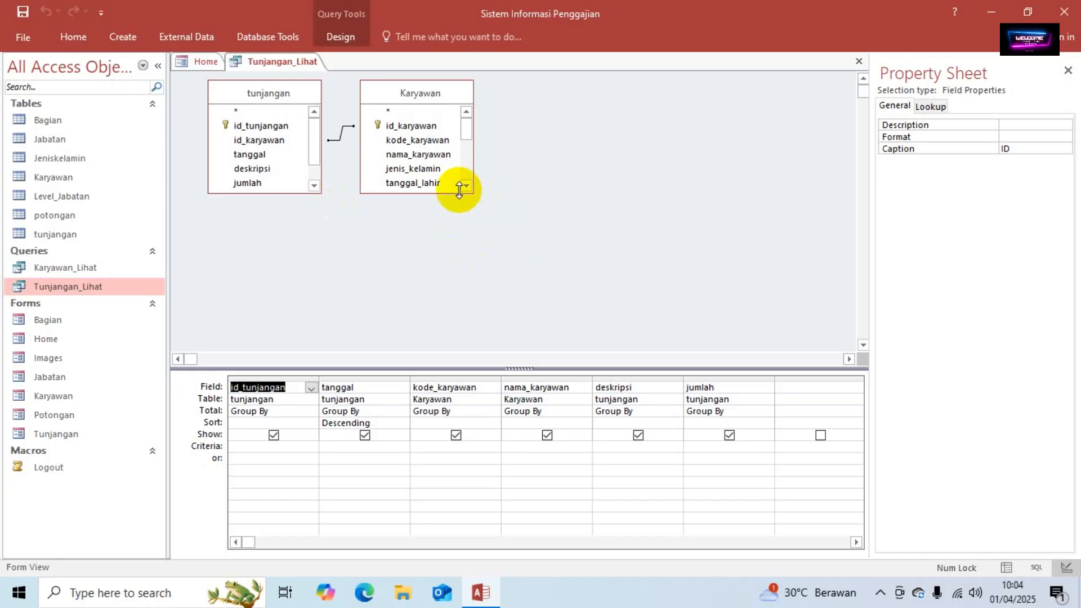
{"action": "left_click", "coordinate": [857, 63]}
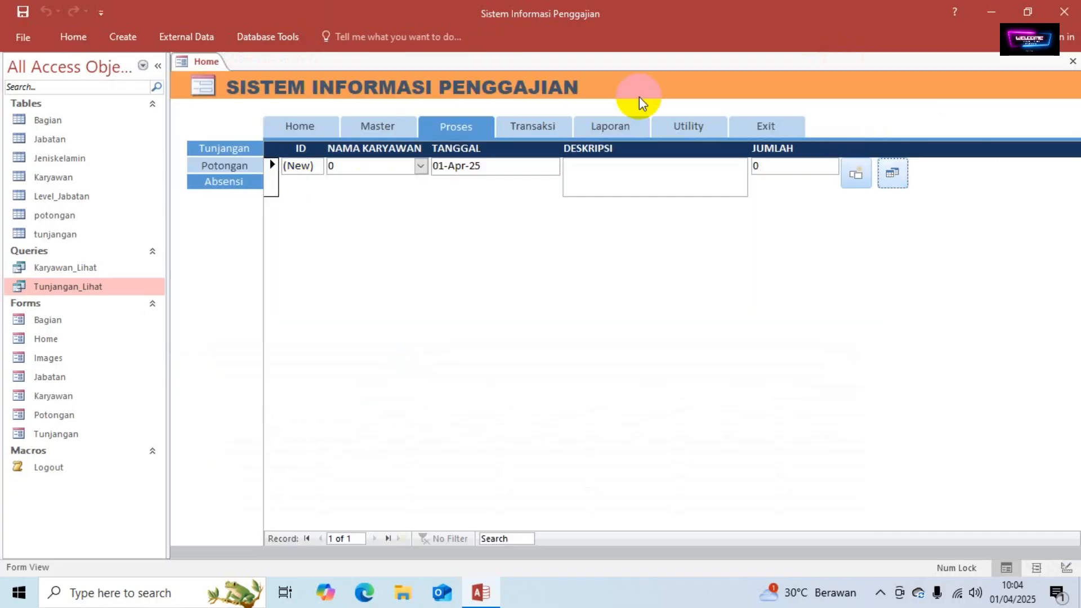
Step: Duplicate the Tunjangan_Lihat query under the name Potongan_Lihat
{"action": "left_click", "coordinate": [66, 272]}
{"action": "left_click", "coordinate": [64, 291]}
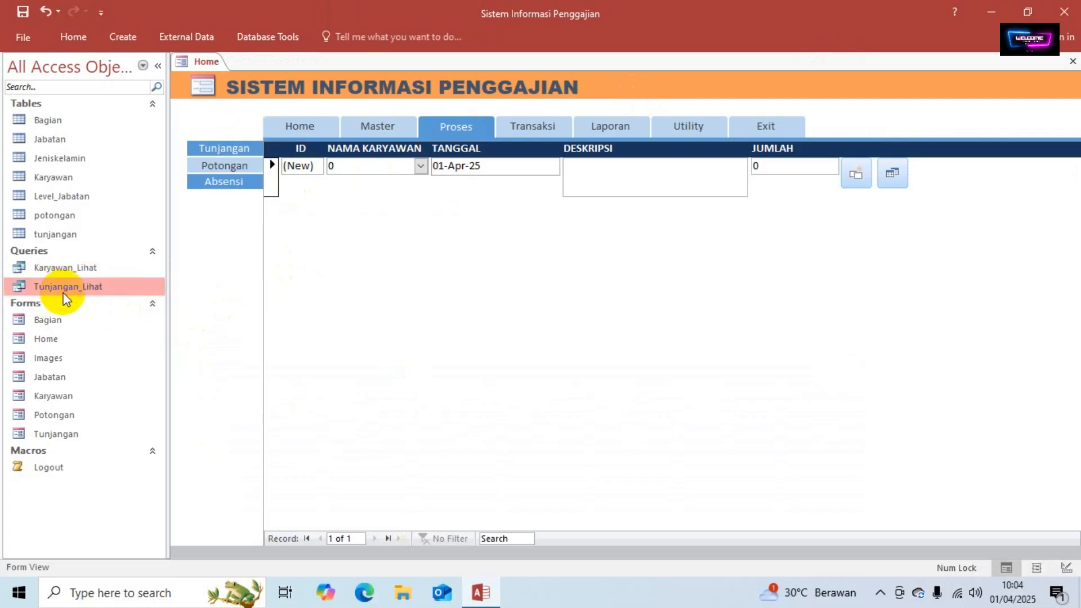
{"action": "key", "text": "ctrl+c"}
{"action": "key", "text": "ctrl+v"}
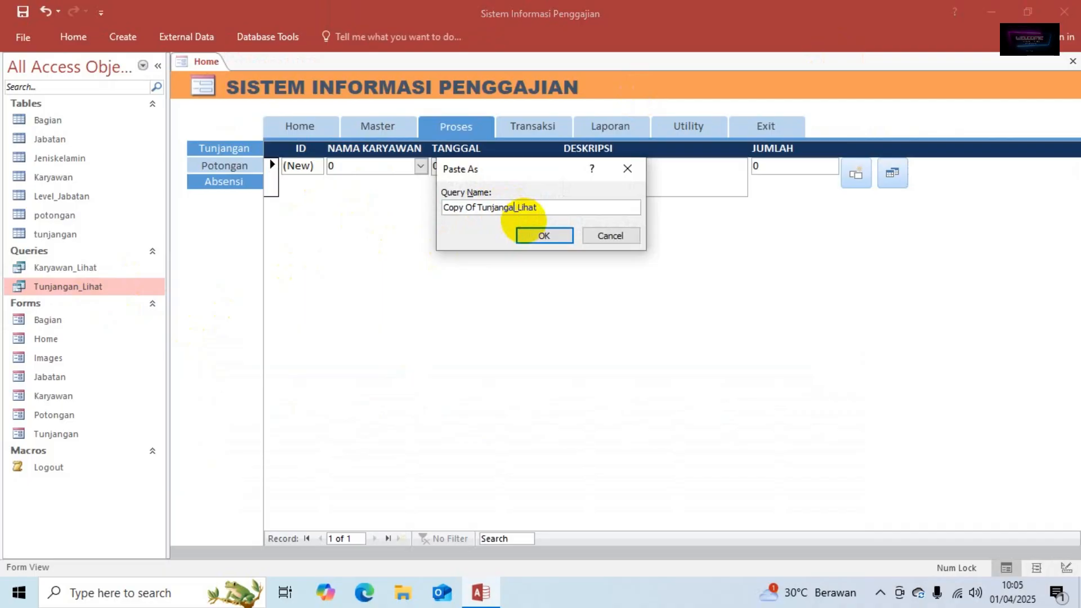
{"action": "key", "text": "BackSpace"}
{"action": "key", "text": "BackSpace"}
{"action": "key", "text": "BackSpace"}
{"action": "key", "text": "BackSpace"}
{"action": "key", "text": "BackSpace"}
{"action": "key", "text": "BackSpace"}
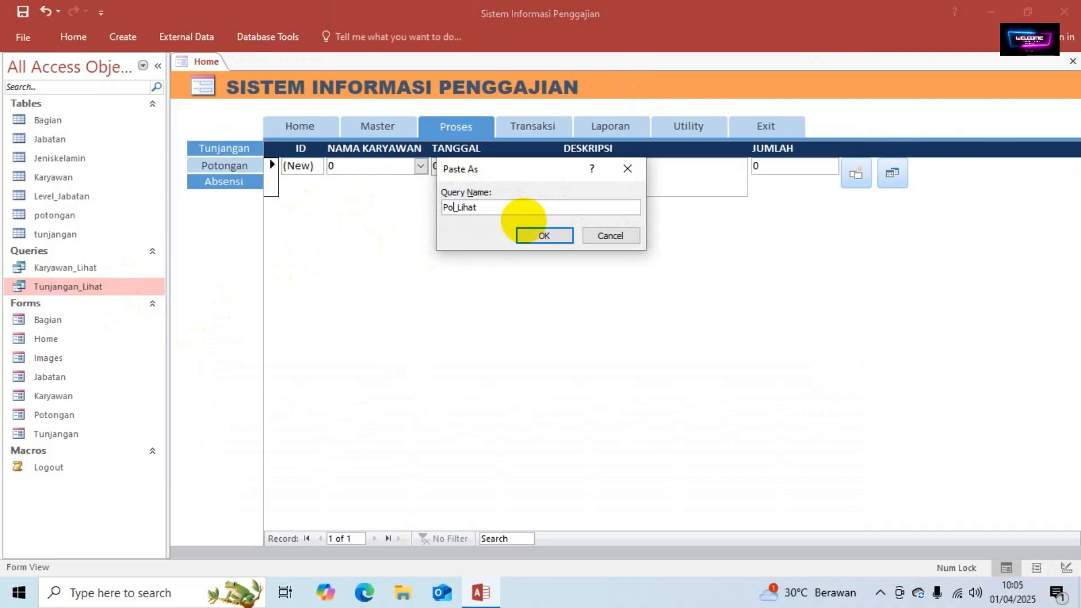
{"action": "left_click", "coordinate": [527, 231]}
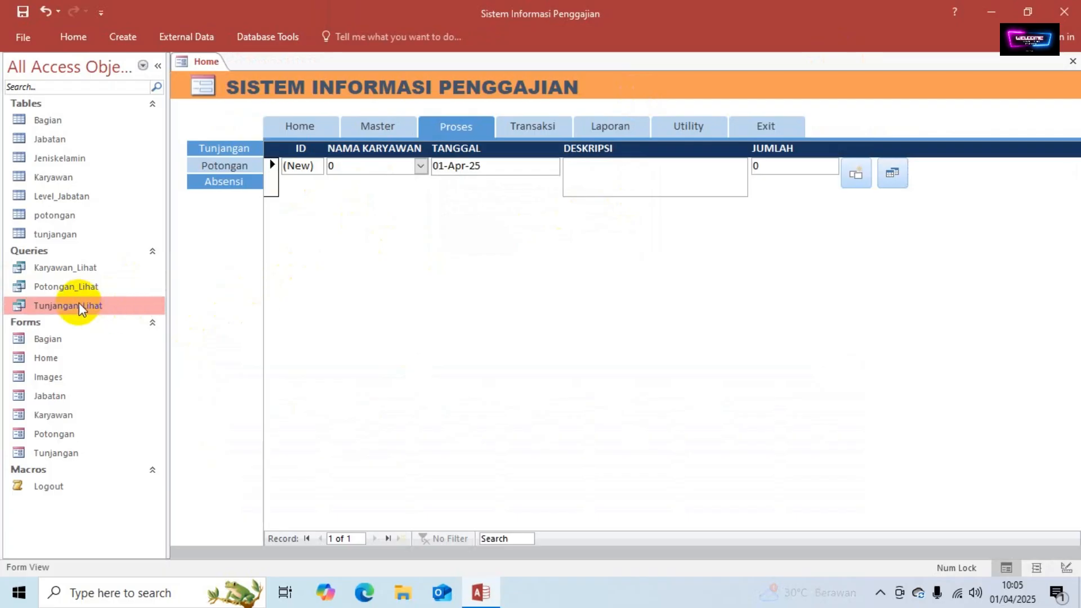
Step: Open the Potongan_Lihat query in Design View and add the potongan table to it
{"action": "right_click", "coordinate": [64, 290]}
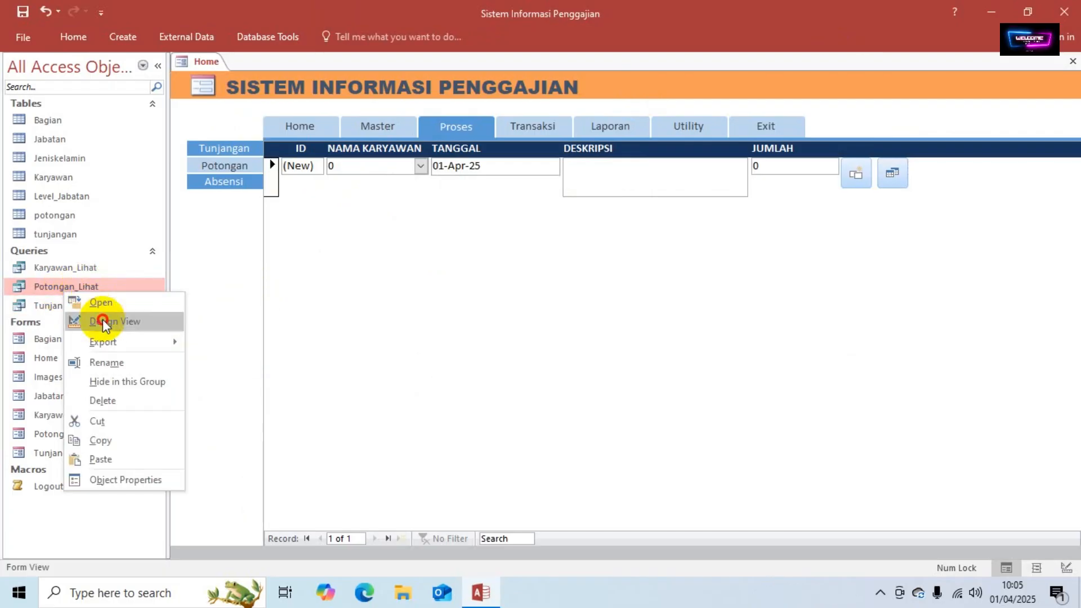
{"action": "left_click", "coordinate": [104, 321]}
{"action": "right_click", "coordinate": [533, 127]}
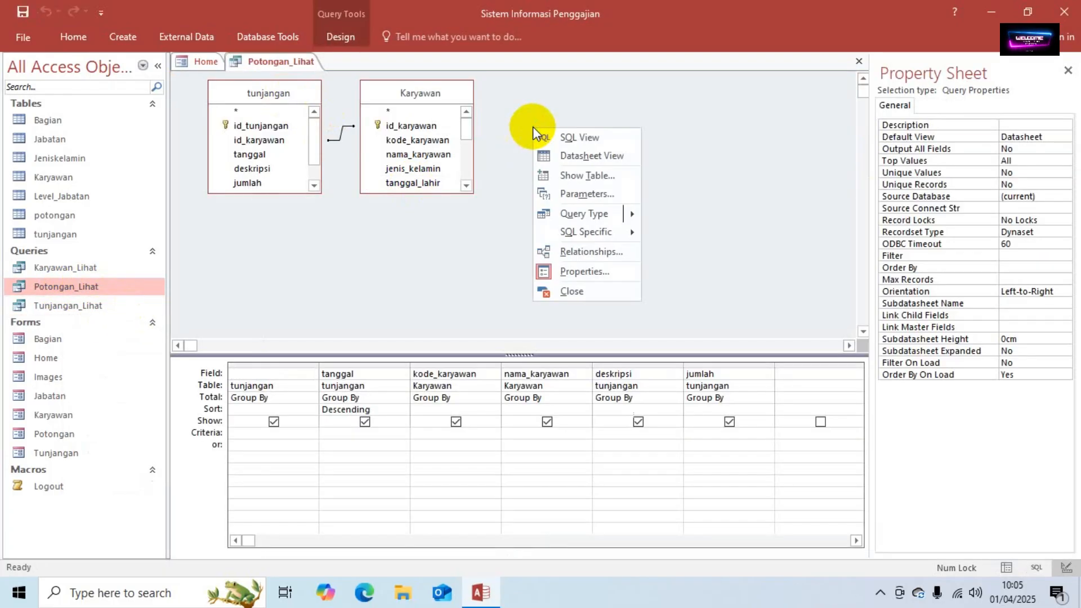
{"action": "left_click", "coordinate": [580, 179]}
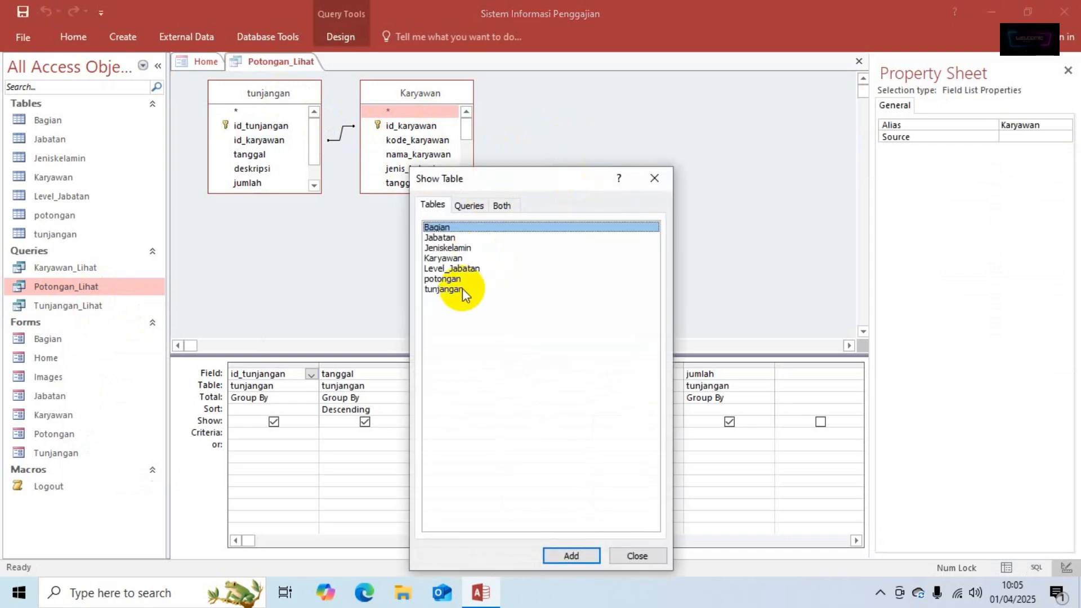
{"action": "left_click", "coordinate": [448, 279]}
{"action": "left_click", "coordinate": [552, 560]}
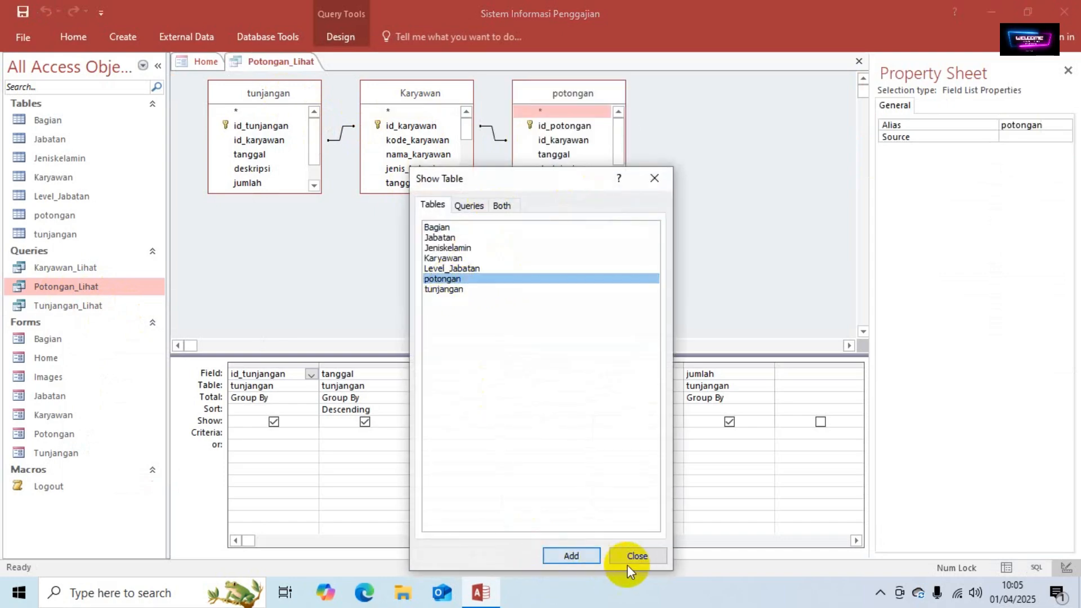
{"action": "left_click", "coordinate": [634, 559]}
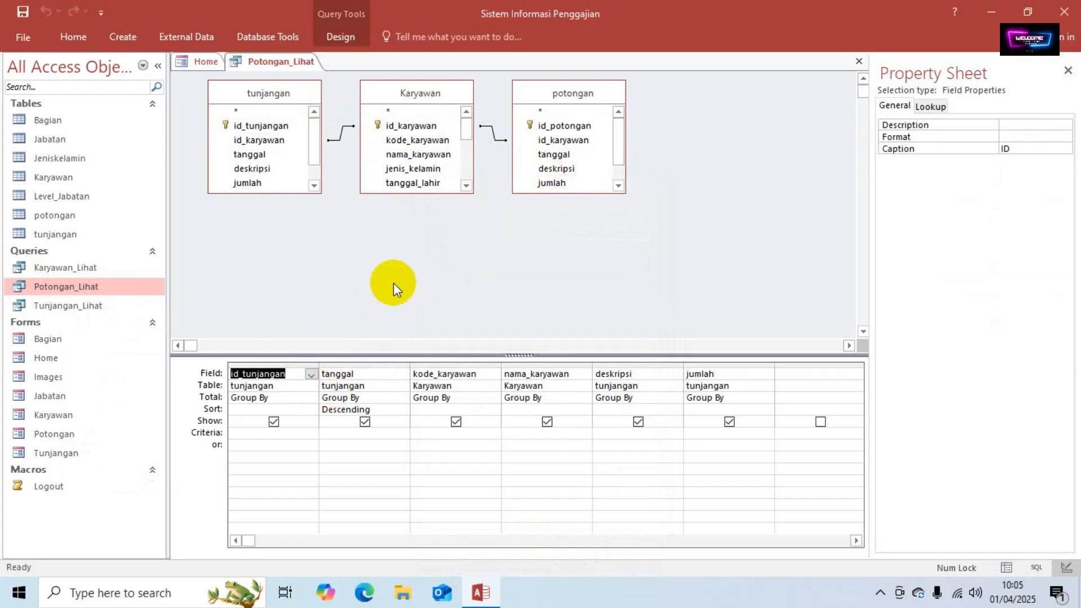
Step: Change the query's first column to id_potongan from the potongan table, and switch the tanggal column's source table to potongan
{"action": "left_click", "coordinate": [285, 386]}
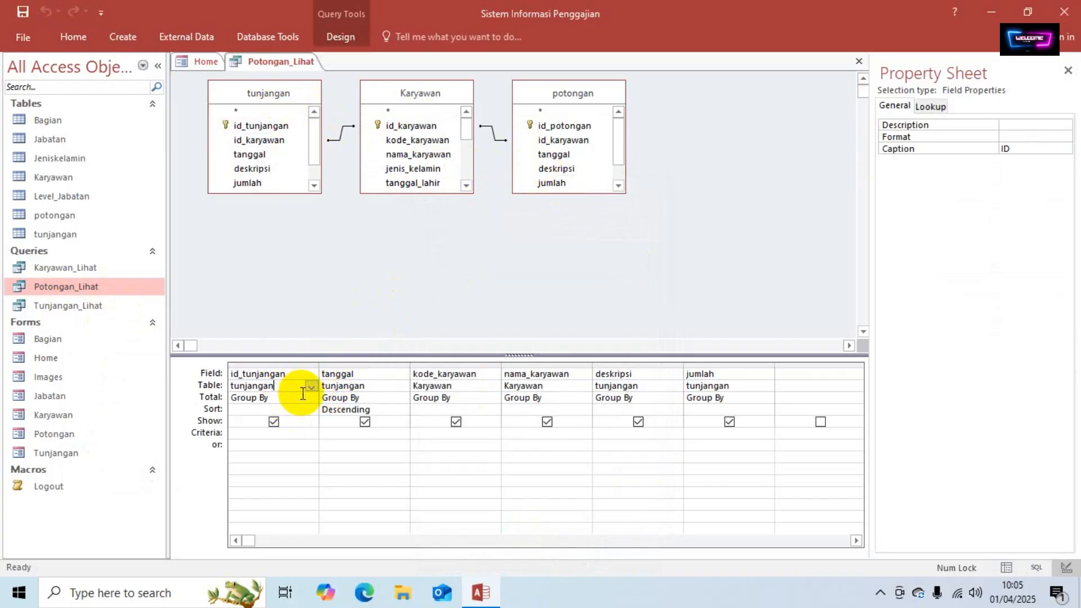
{"action": "left_click", "coordinate": [311, 387]}
{"action": "left_click", "coordinate": [269, 423]}
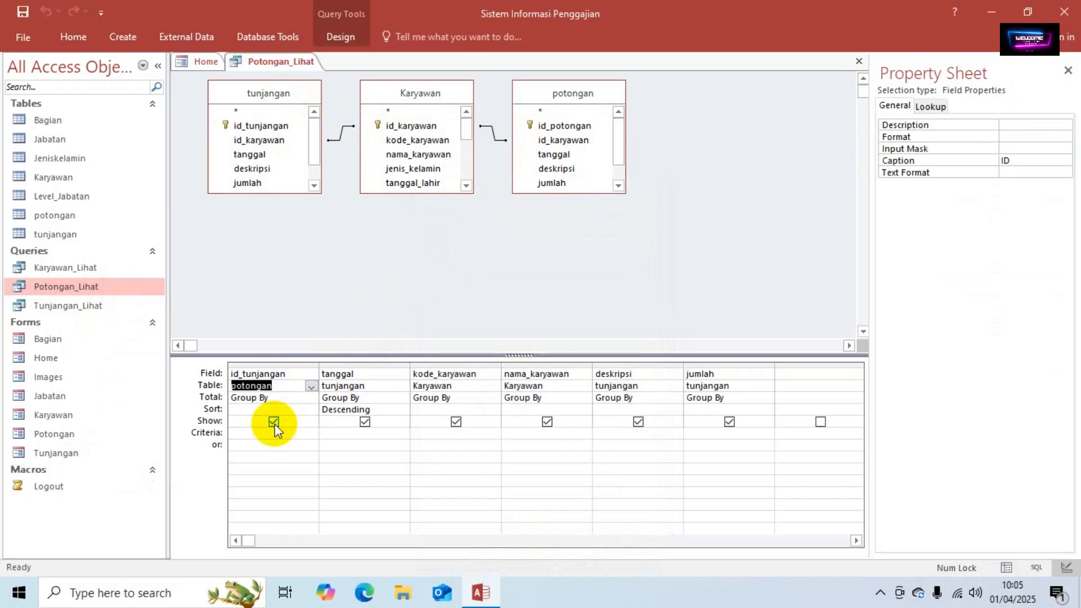
{"action": "left_click", "coordinate": [287, 374]}
{"action": "left_click", "coordinate": [310, 375]}
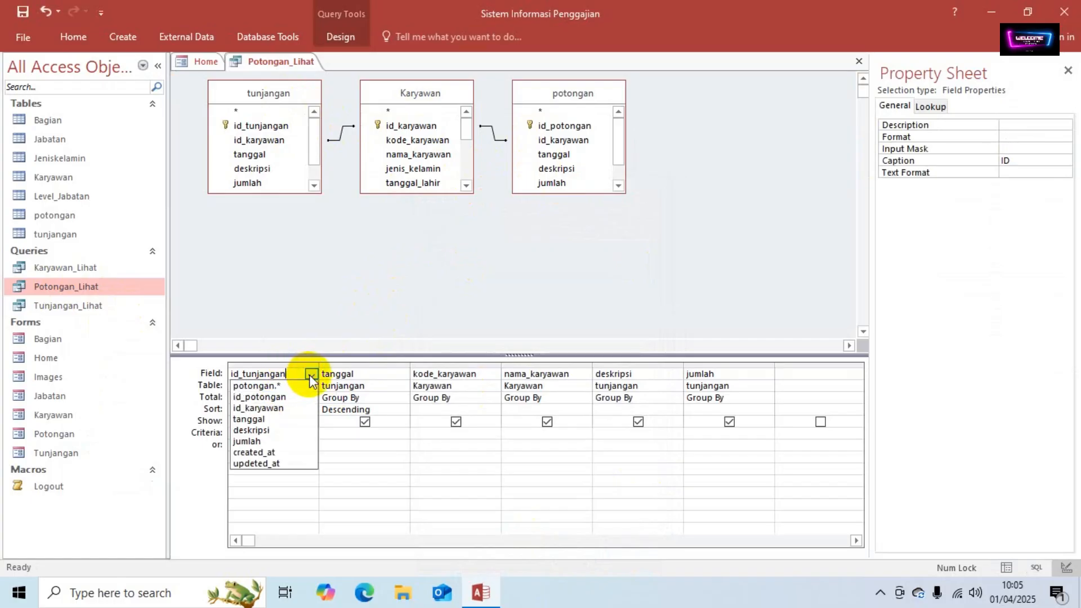
{"action": "left_click", "coordinate": [282, 401]}
{"action": "left_click", "coordinate": [366, 376]}
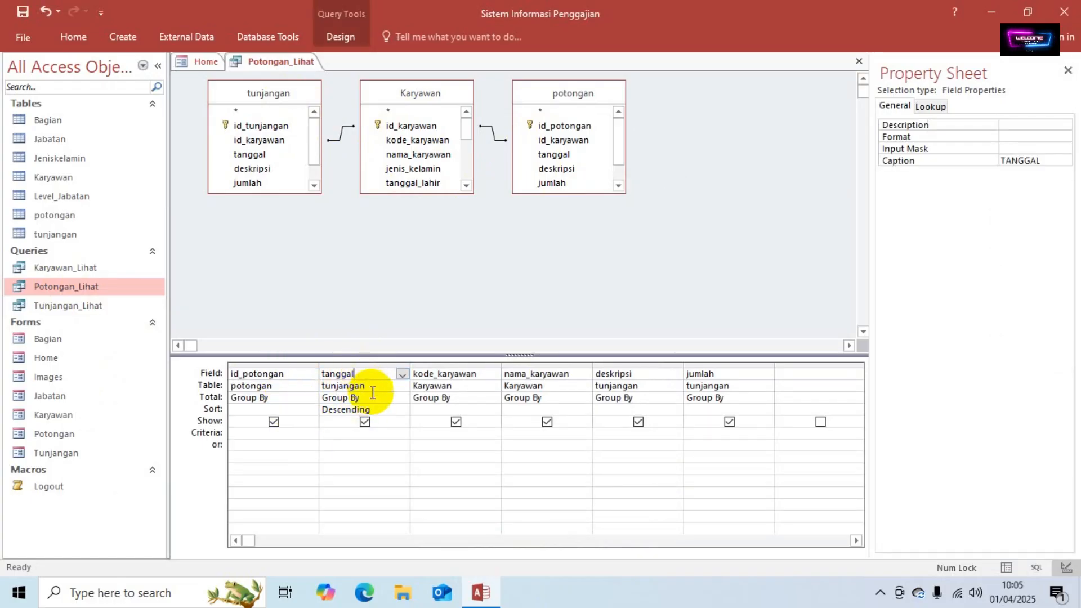
{"action": "left_click", "coordinate": [380, 386]}
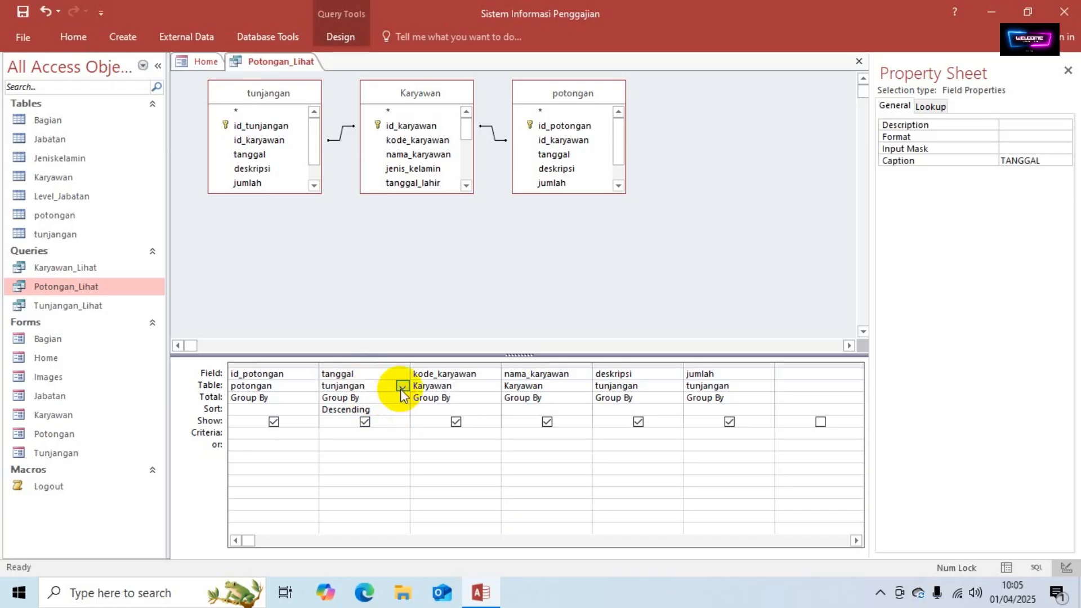
{"action": "left_click", "coordinate": [402, 386]}
{"action": "left_click", "coordinate": [367, 420]}
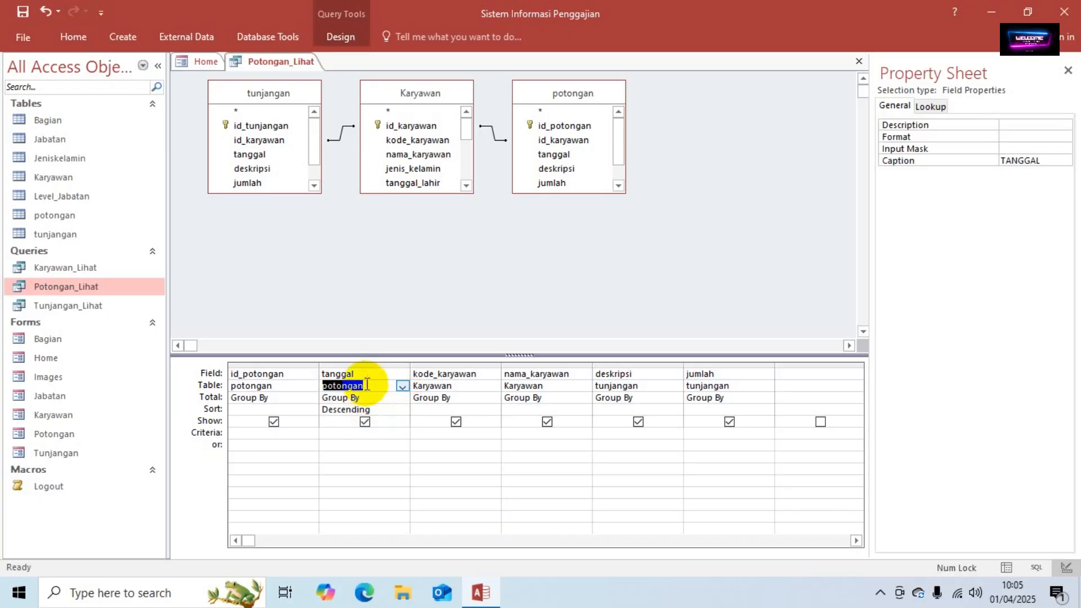
Step: Check the source tables of the remaining columns and remove the tunjangan table from the Potongan_Lihat query
{"action": "left_click", "coordinate": [459, 387]}
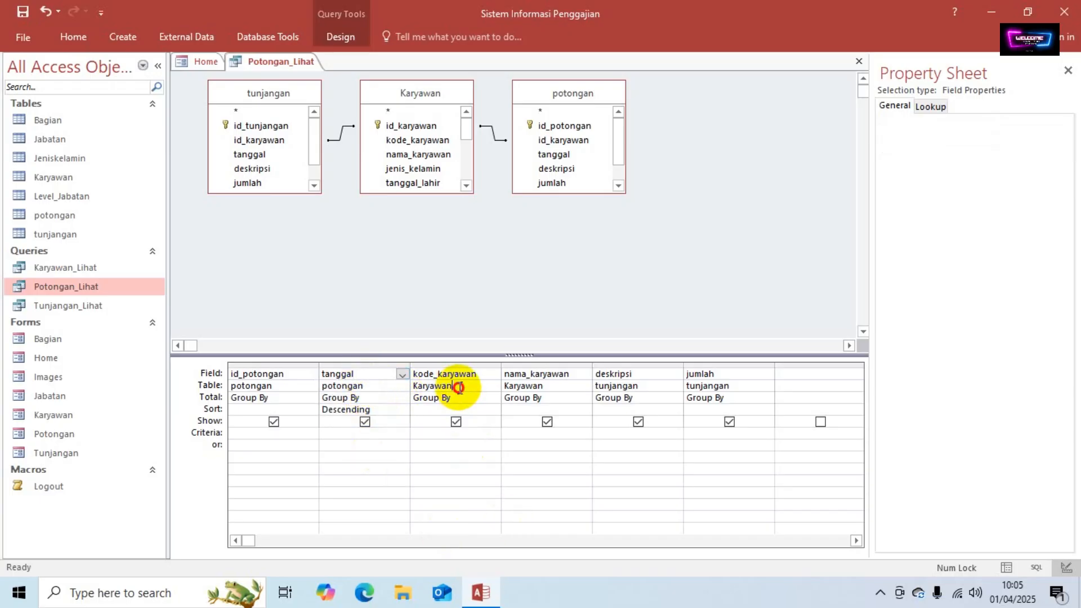
{"action": "left_click", "coordinate": [528, 387]}
{"action": "left_click", "coordinate": [616, 387]}
{"action": "left_click", "coordinate": [708, 387]}
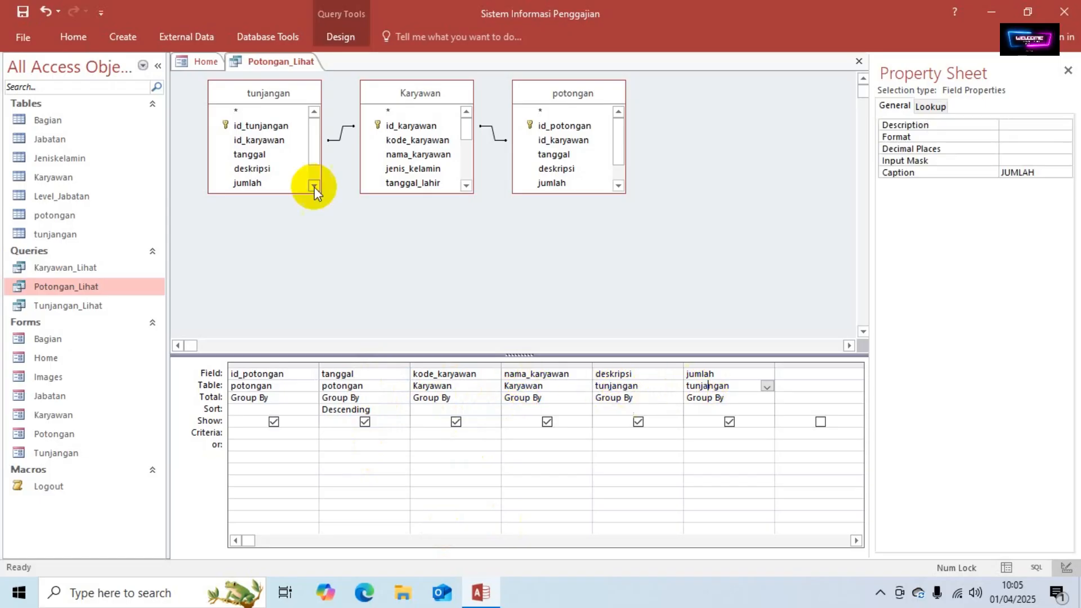
{"action": "left_click", "coordinate": [262, 101]}
{"action": "right_click", "coordinate": [264, 99]}
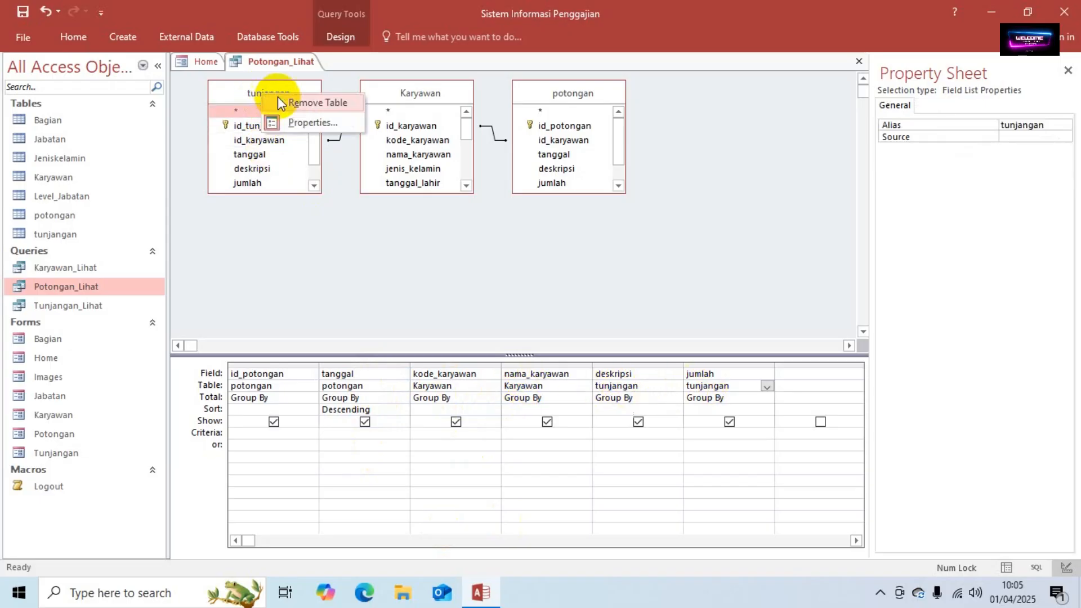
{"action": "left_click", "coordinate": [281, 100]}
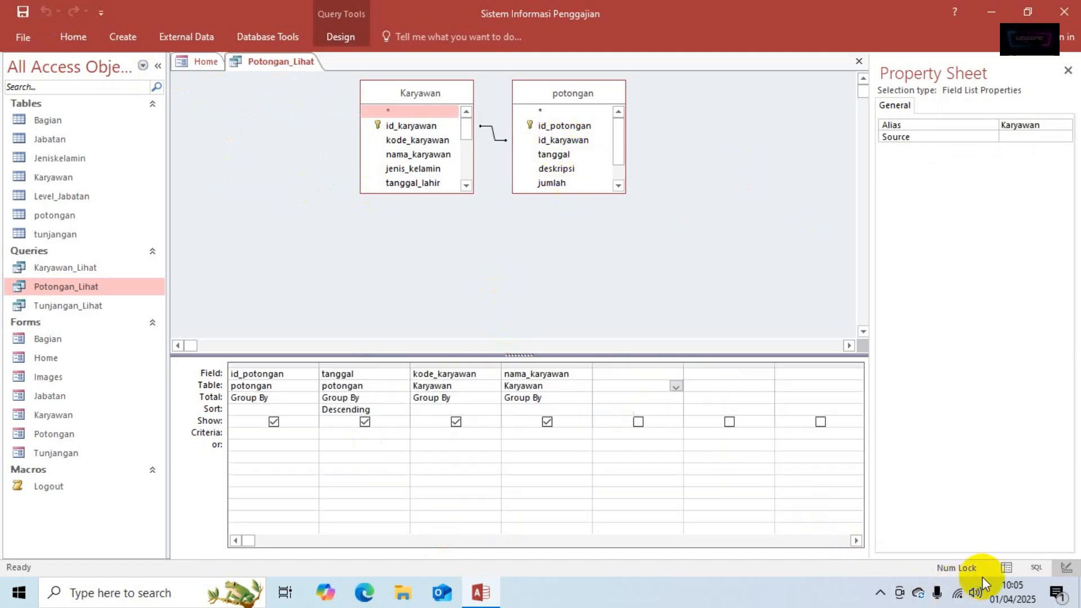
Step: Preview Potongan_Lihat in Datasheet View, widen the TANGGAL column slightly, and return to Design View
{"action": "left_click", "coordinate": [1006, 569]}
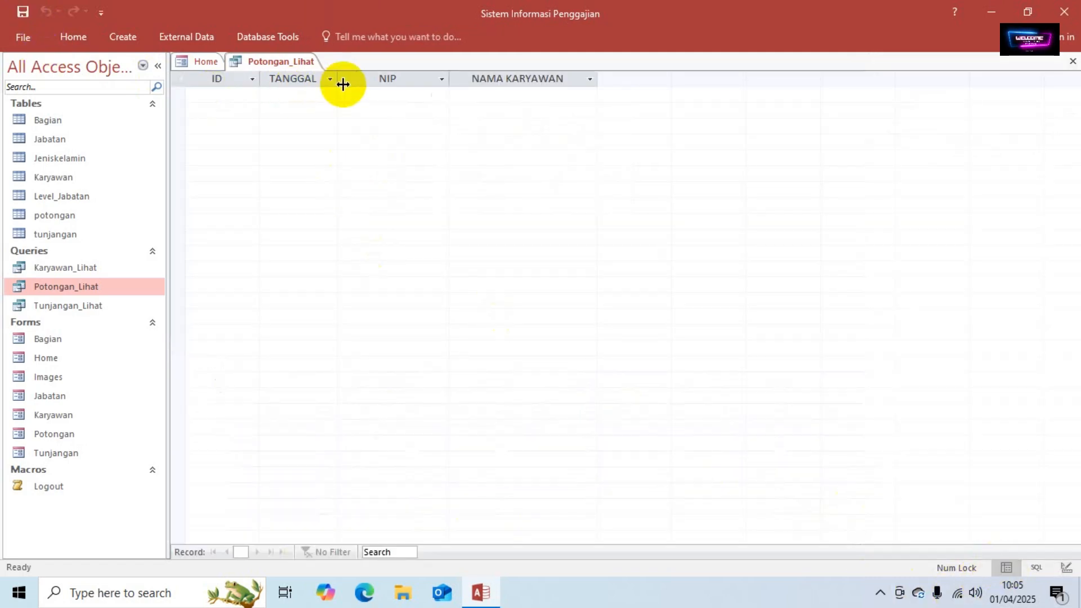
{"action": "left_click_drag", "start_coordinate": [340, 81], "coordinate": [348, 81]}
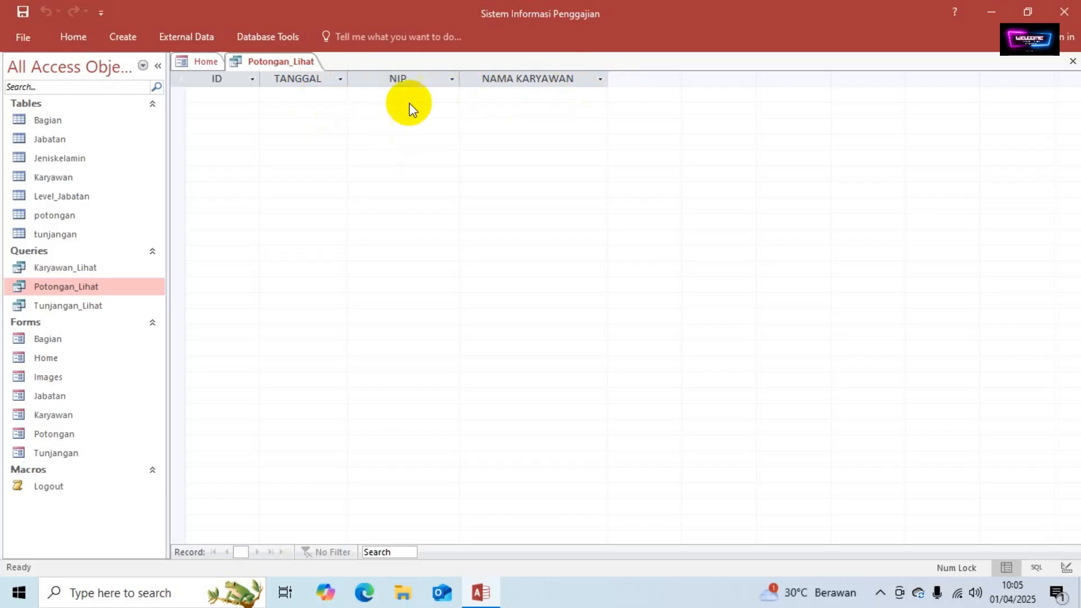
{"action": "left_click", "coordinate": [1066, 569]}
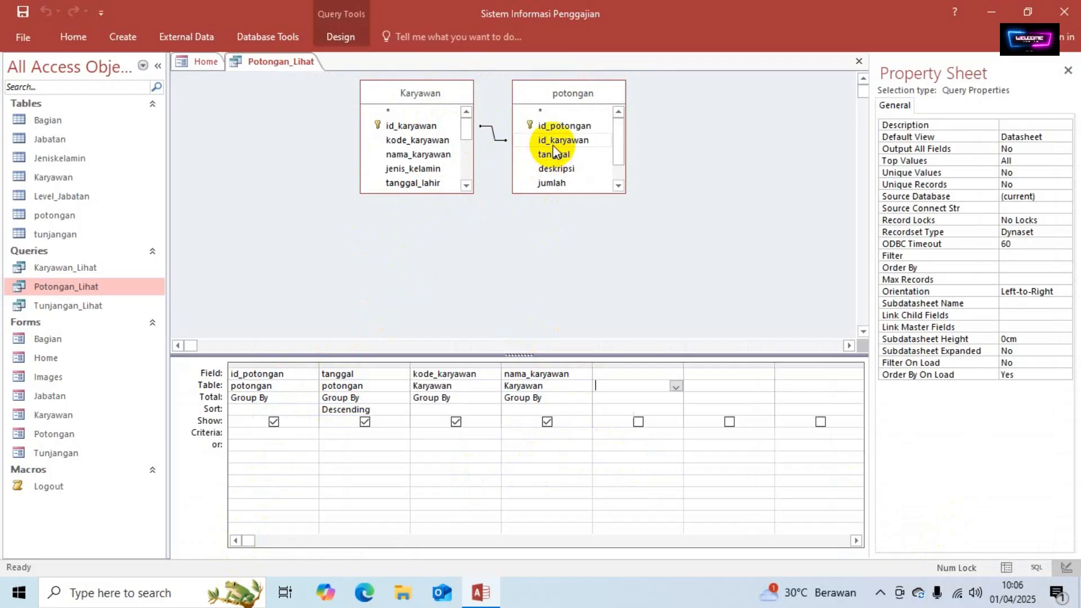
Step: Add the deskripsi and jumlah fields from the potongan table to the query grid, and save and close Potongan_Lihat
{"action": "left_click", "coordinate": [295, 385]}
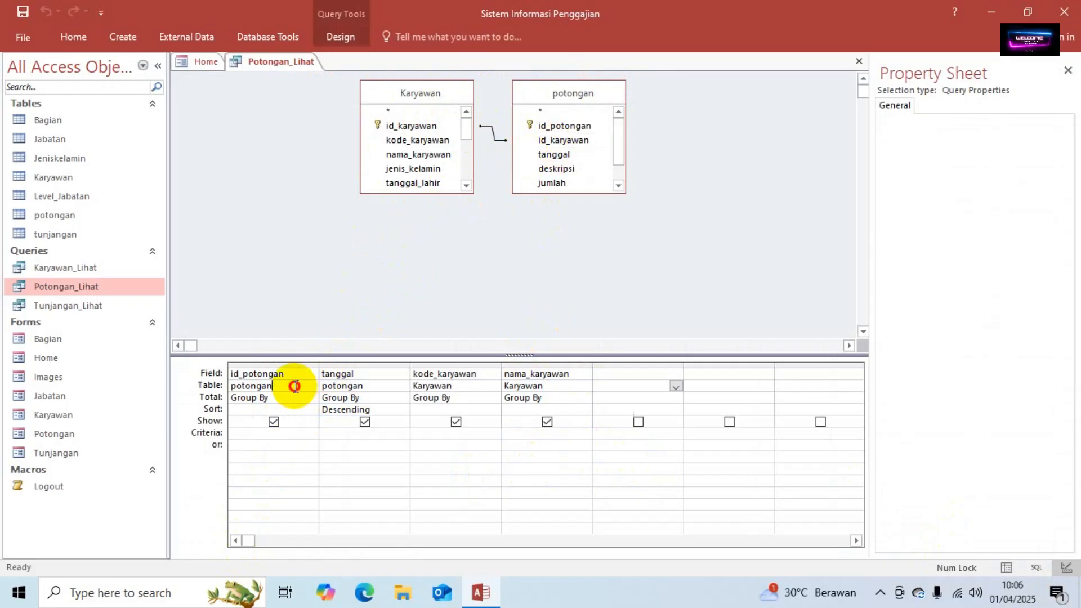
{"action": "left_click", "coordinate": [366, 384]}
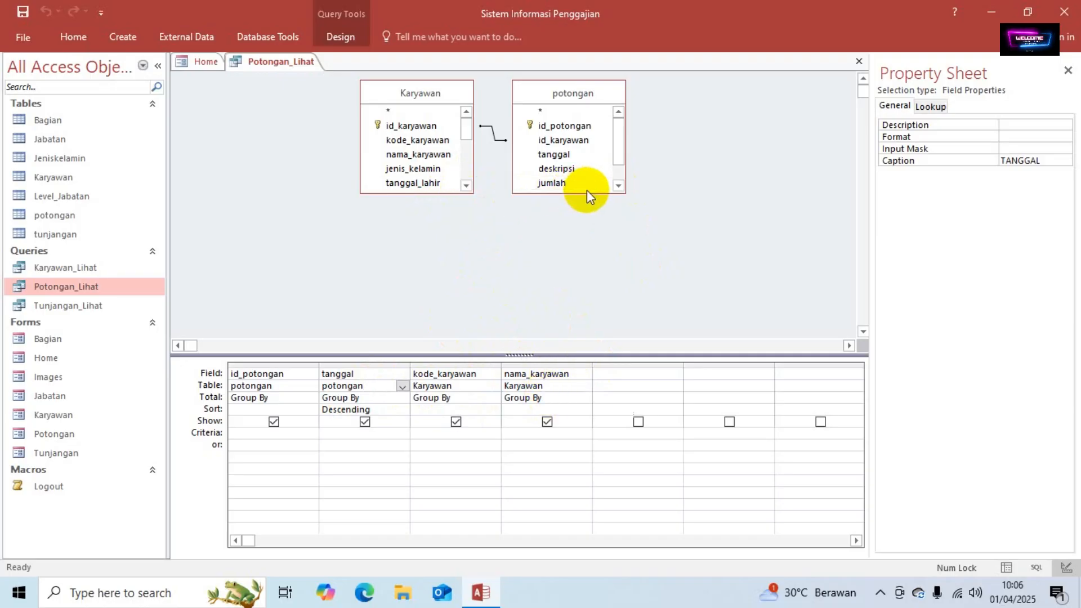
{"action": "double_click", "coordinate": [566, 170]}
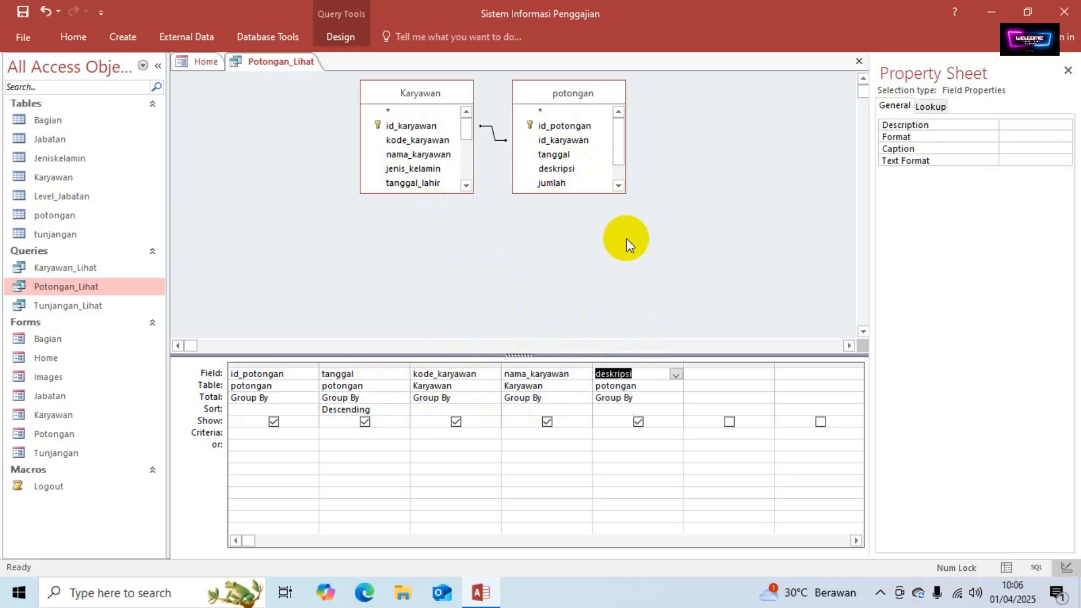
{"action": "left_click_drag", "start_coordinate": [576, 184], "coordinate": [720, 431]}
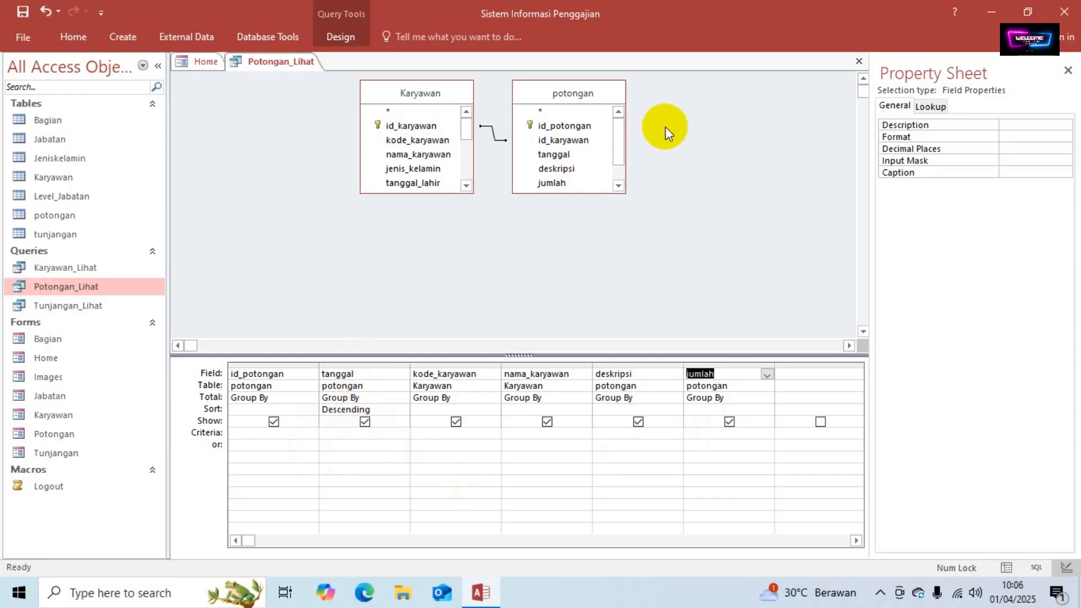
{"action": "left_click", "coordinate": [857, 66]}
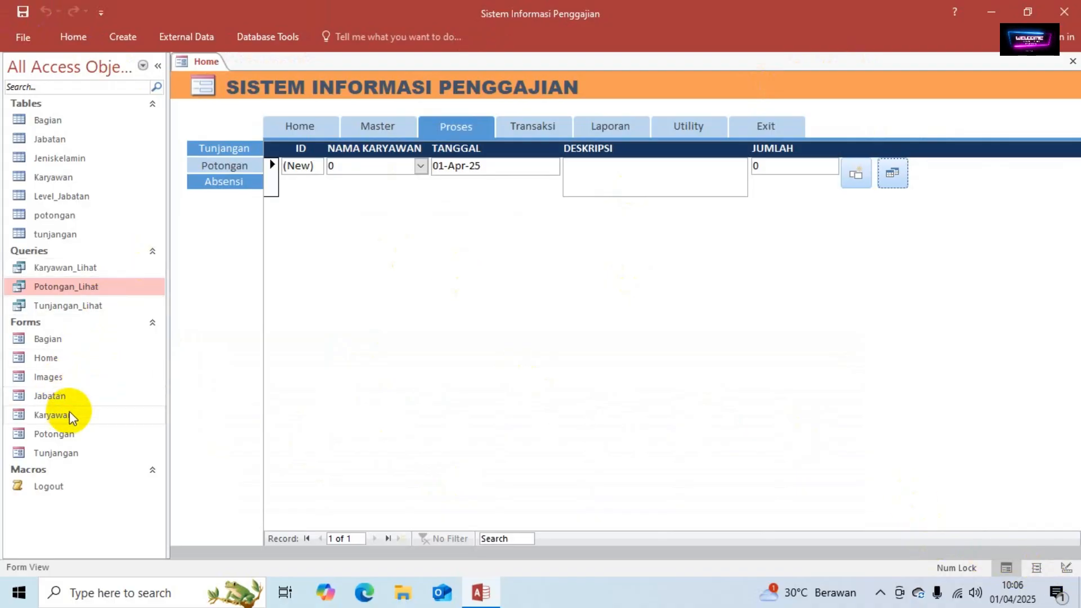
Step: Reopen Potongan_Lihat, switch it to Design View, and set the deskripsi field's caption to DESKRIPSI
{"action": "double_click", "coordinate": [73, 286]}
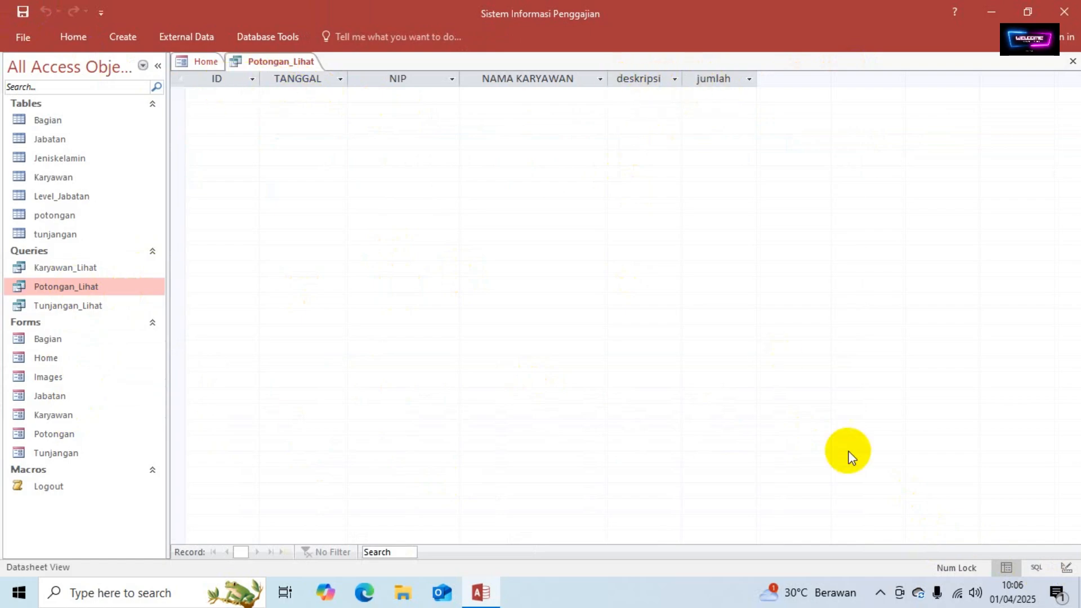
{"action": "left_click", "coordinate": [1066, 568]}
{"action": "left_click", "coordinate": [642, 361]}
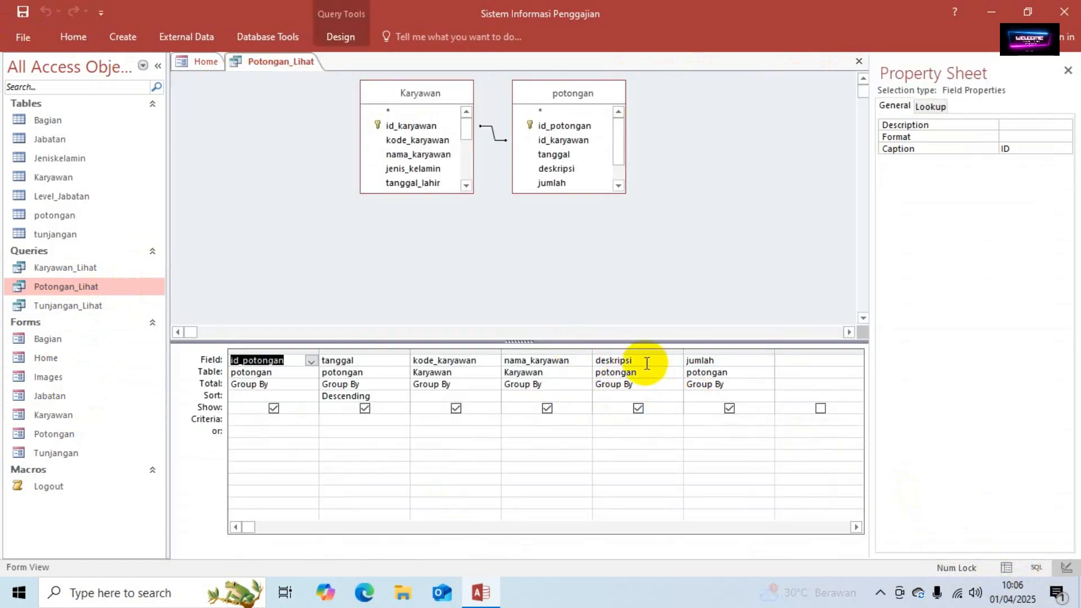
{"action": "left_click", "coordinate": [1003, 148]}
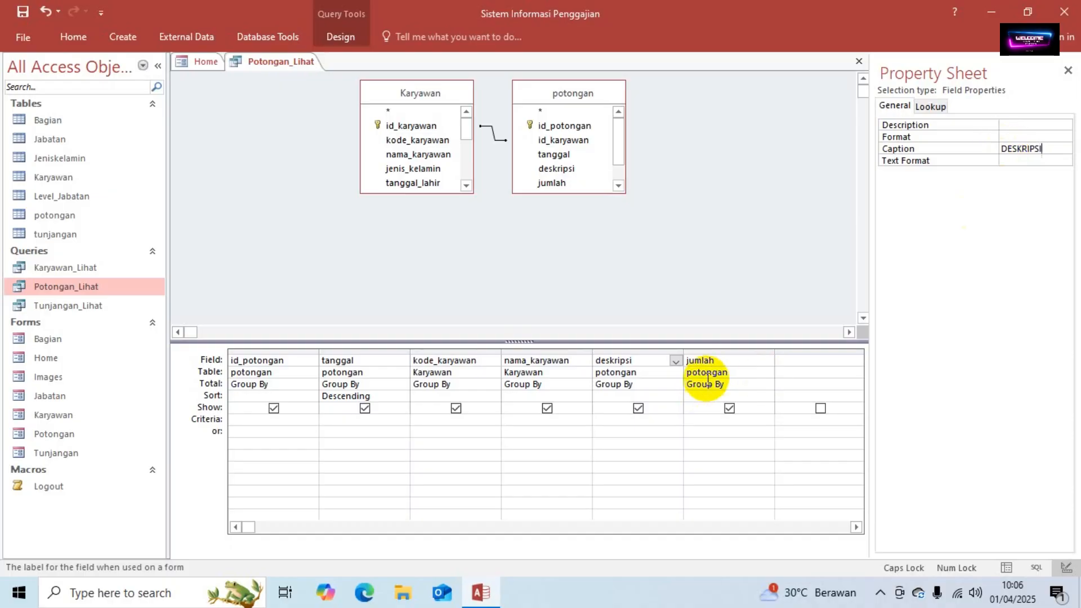
Step: Set the jumlah field's caption to JUMLAH, save and close Potongan_Lihat, and check its columns in Datasheet View
{"action": "left_click", "coordinate": [734, 360]}
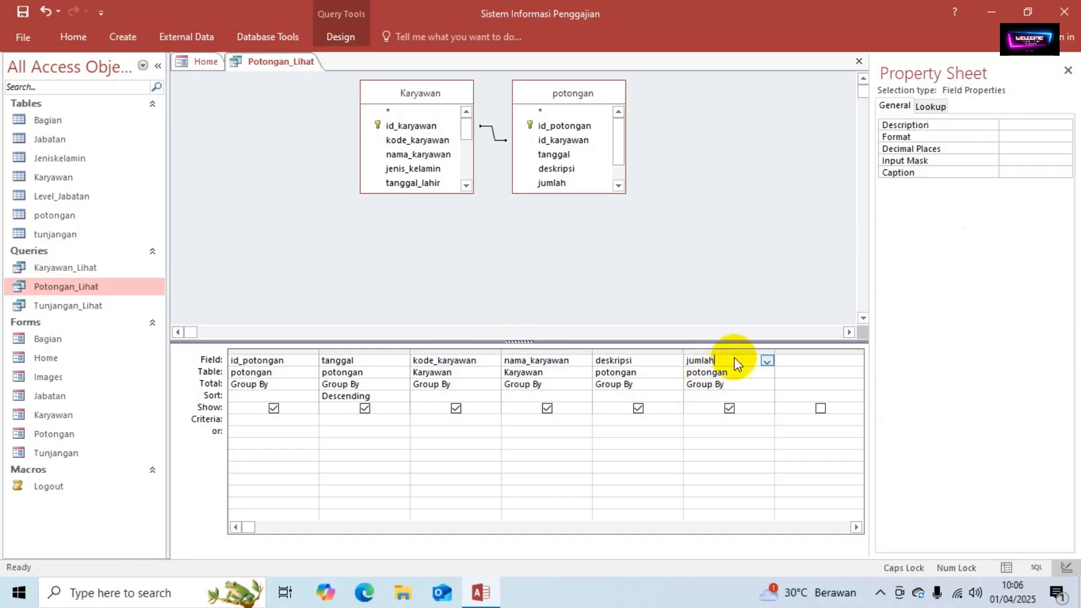
{"action": "left_click", "coordinate": [1008, 174]}
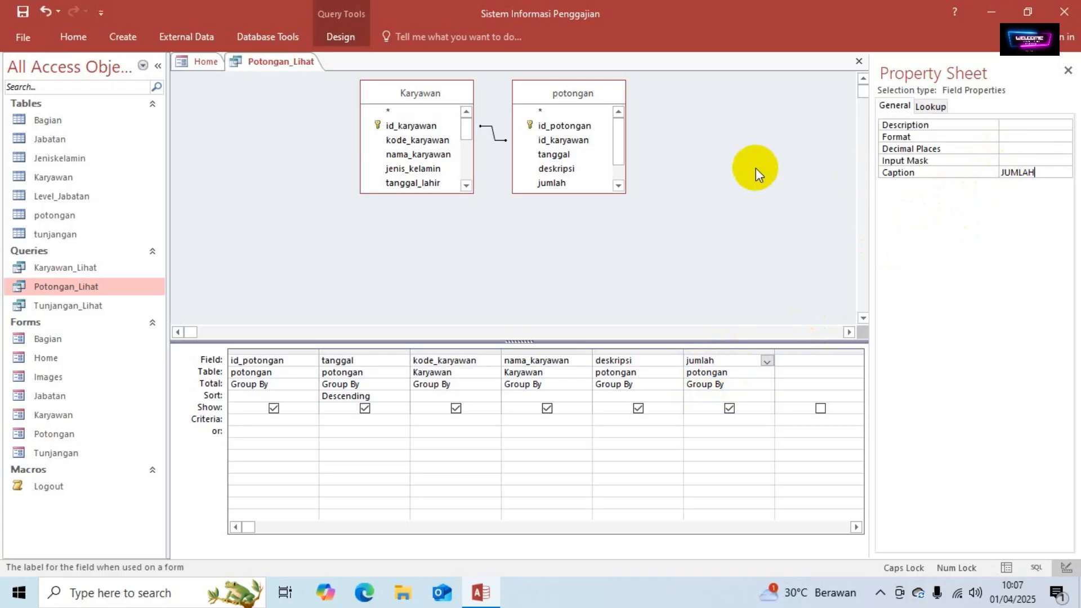
{"action": "left_click", "coordinate": [755, 168]}
{"action": "left_click", "coordinate": [547, 344]}
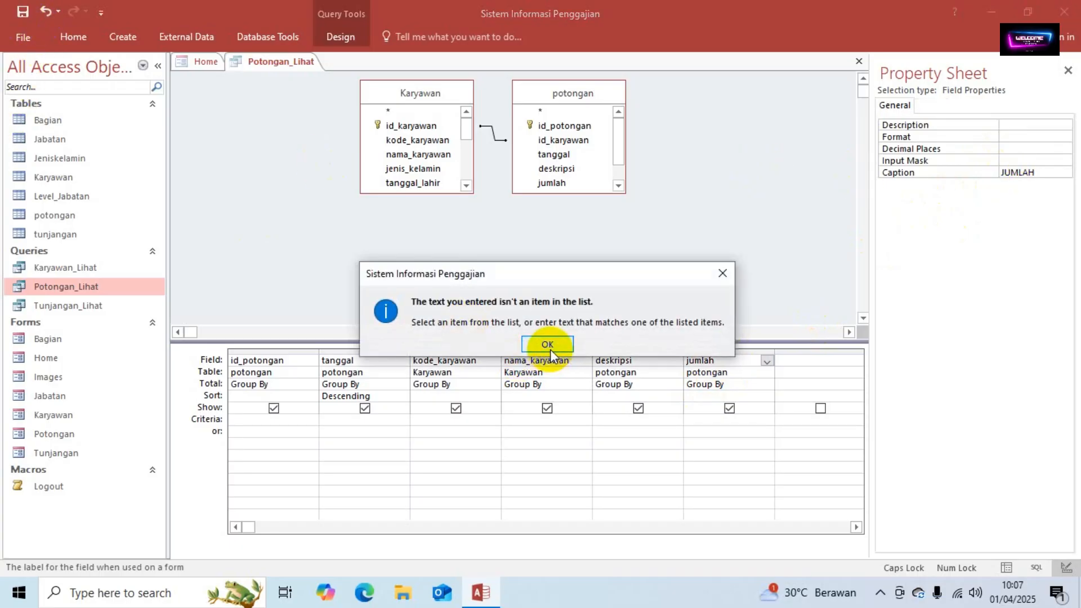
{"action": "left_click", "coordinate": [705, 360]}
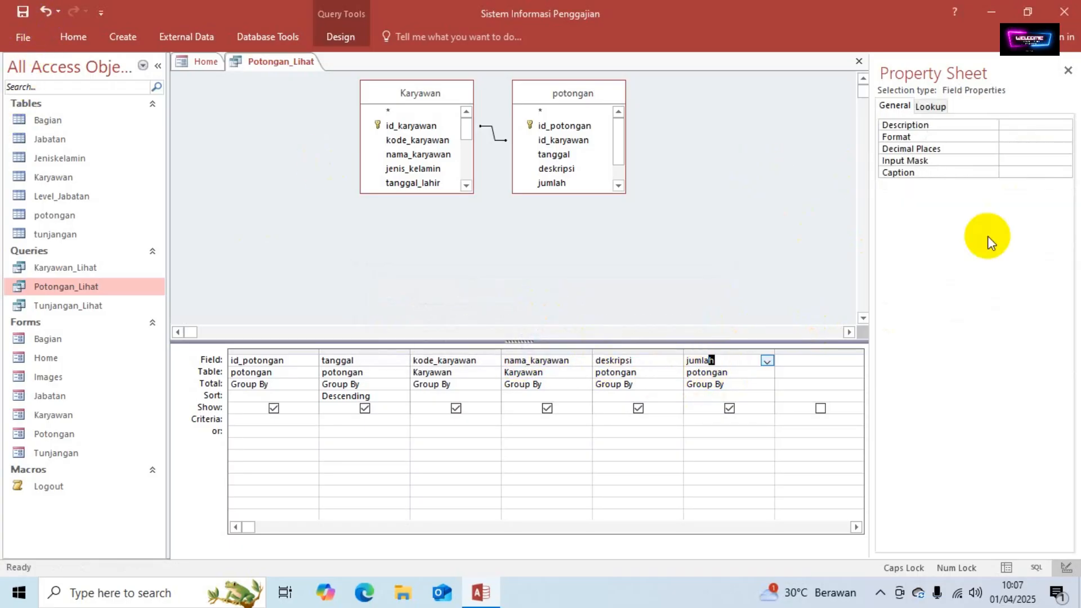
{"action": "left_click", "coordinate": [1008, 173]}
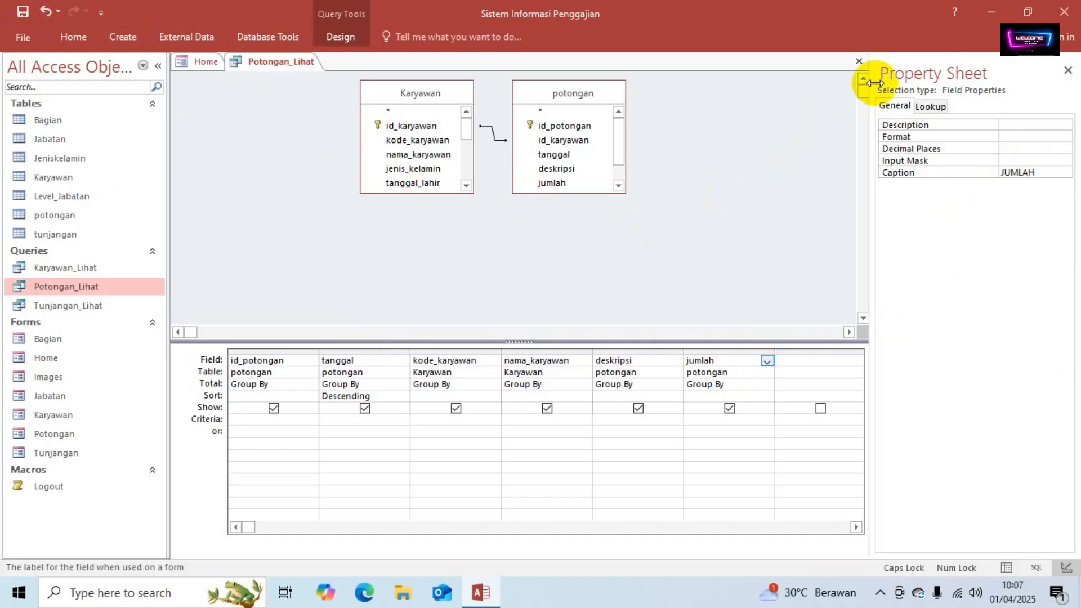
{"action": "left_click", "coordinate": [859, 62]}
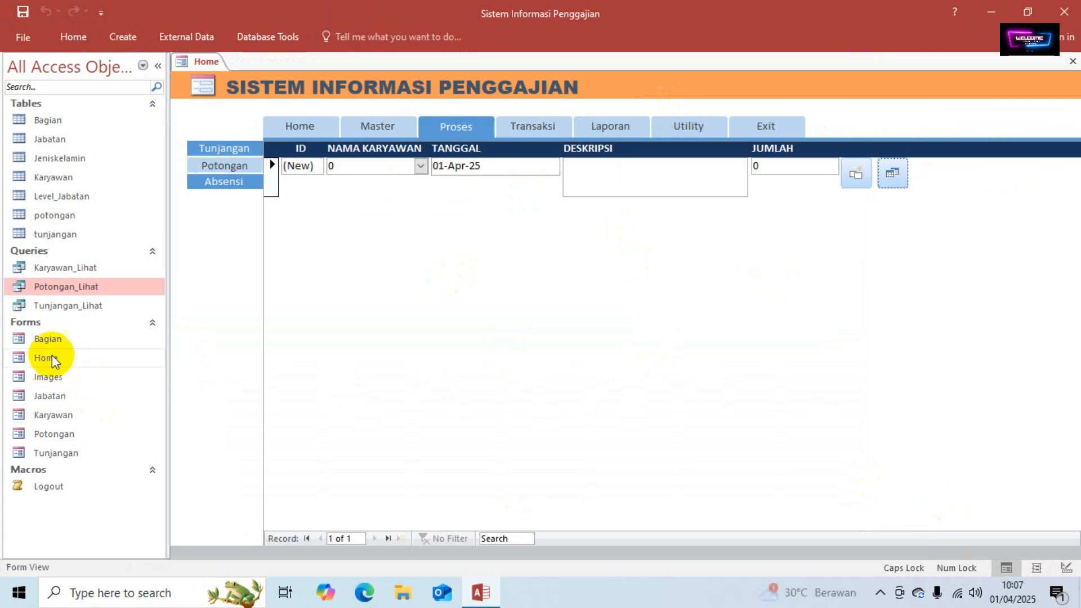
{"action": "double_click", "coordinate": [67, 287]}
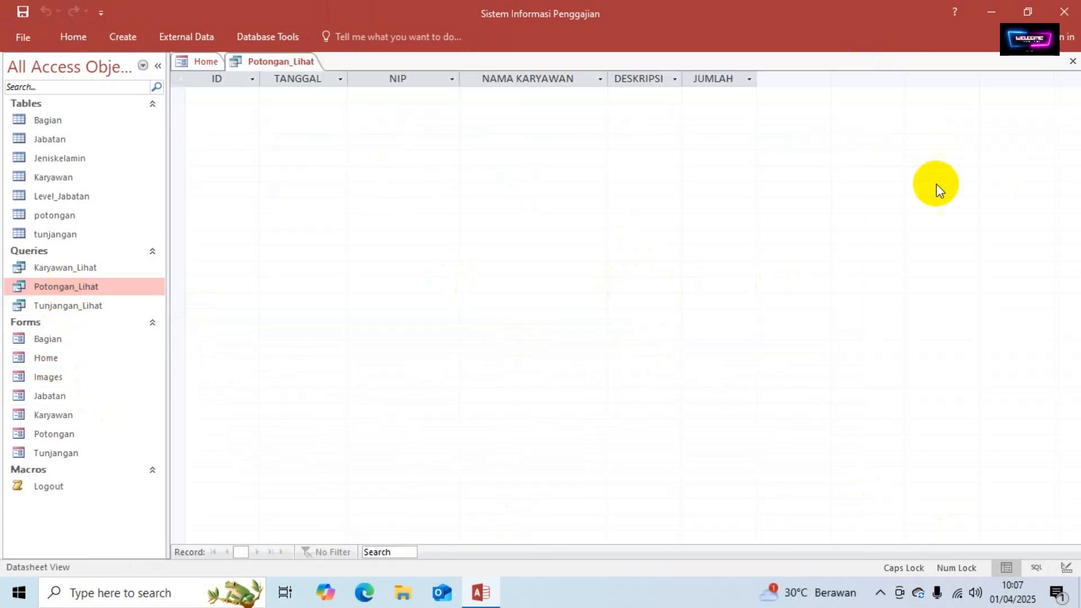
{"action": "left_click", "coordinate": [1073, 62]}
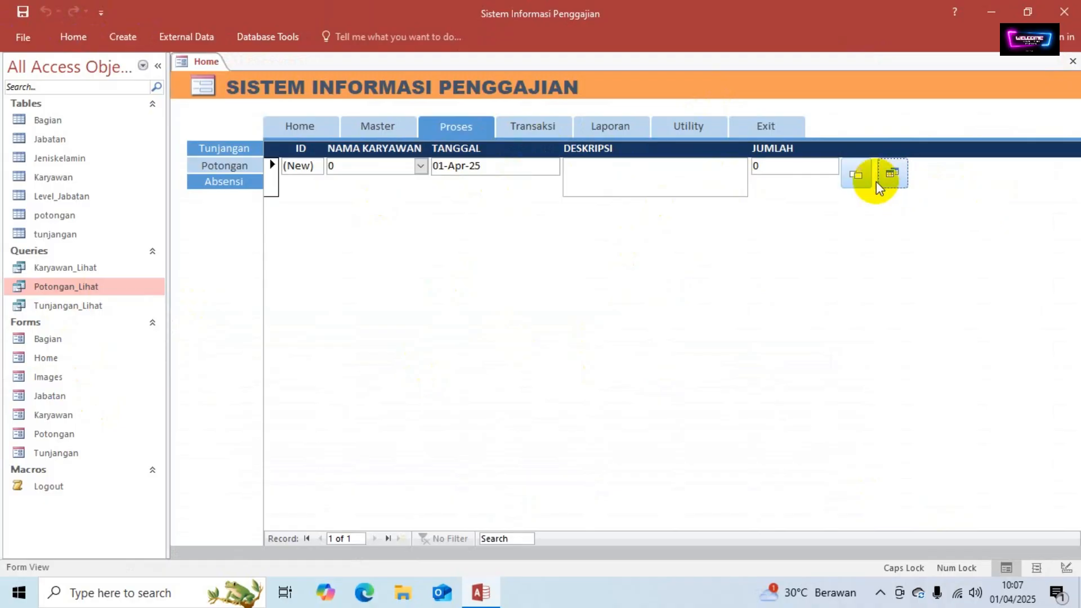
Step: Open the Potongan form in Design View and open the On Click embedded macro of its query-opening command button
{"action": "left_click", "coordinate": [308, 132]}
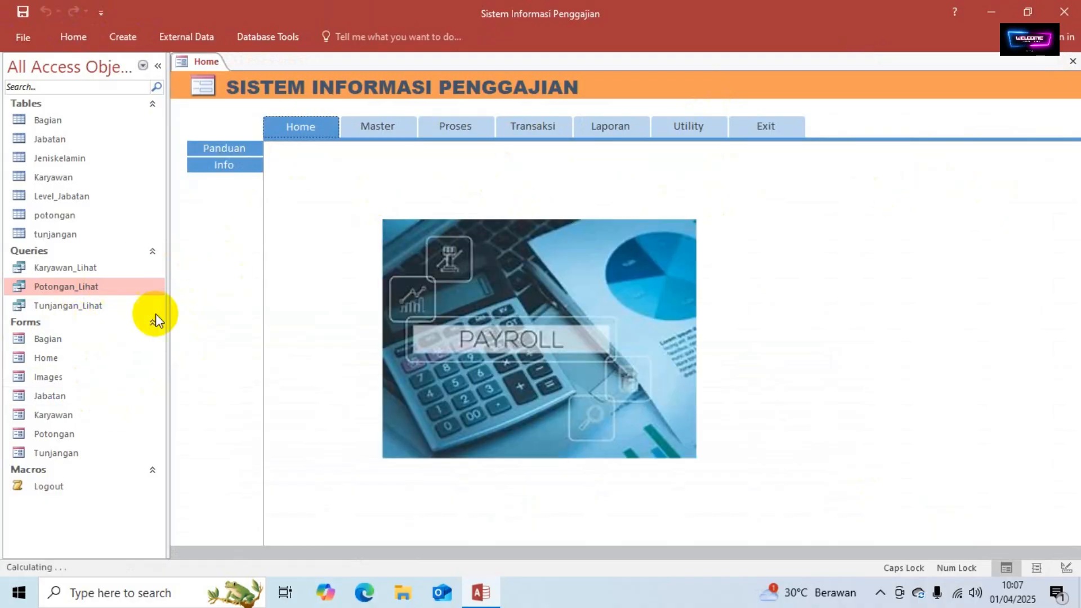
{"action": "double_click", "coordinate": [63, 438]}
{"action": "right_click", "coordinate": [299, 250]}
{"action": "left_click", "coordinate": [344, 299]}
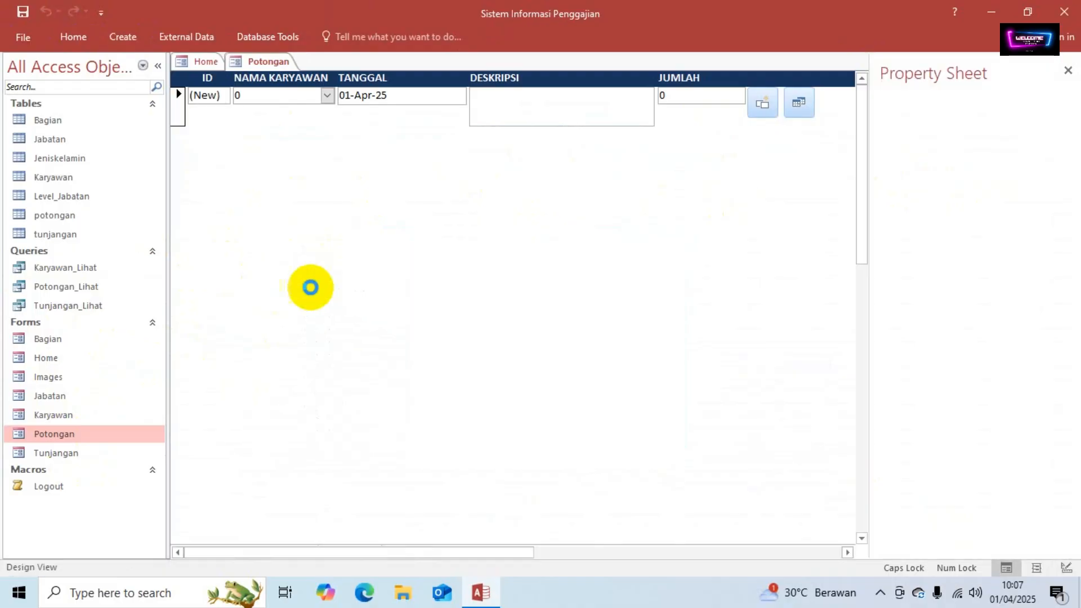
{"action": "left_click", "coordinate": [801, 154]}
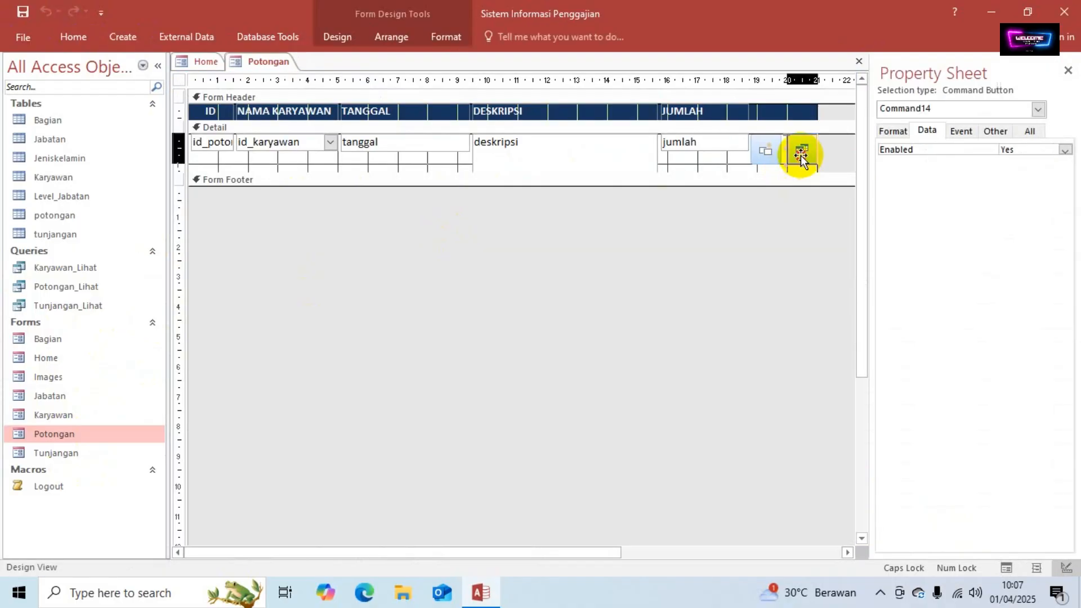
{"action": "left_click", "coordinate": [959, 134]}
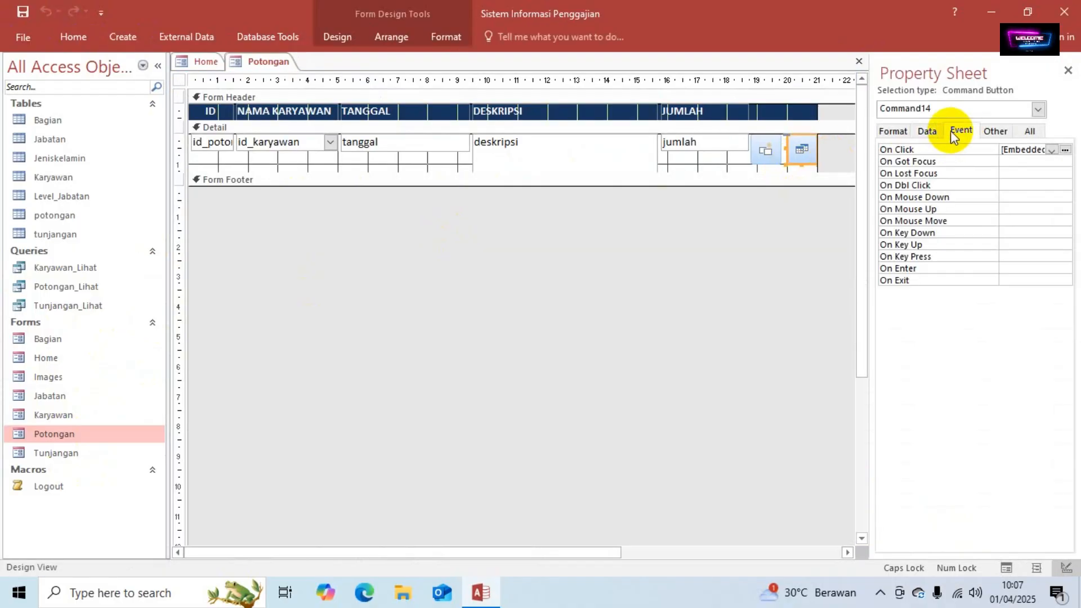
{"action": "left_click", "coordinate": [1031, 150]}
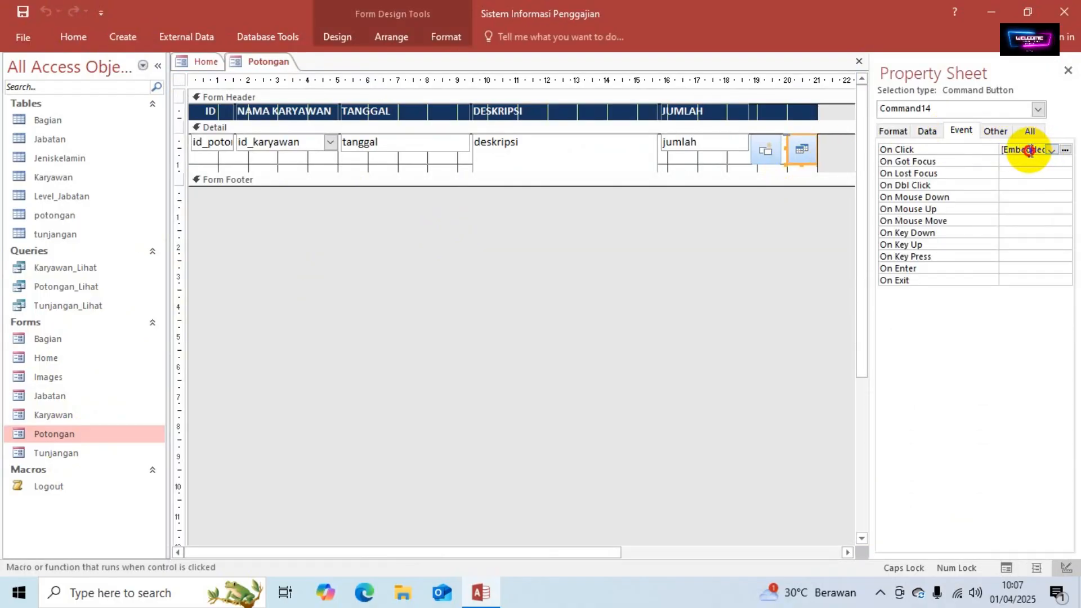
{"action": "left_click", "coordinate": [1065, 151]}
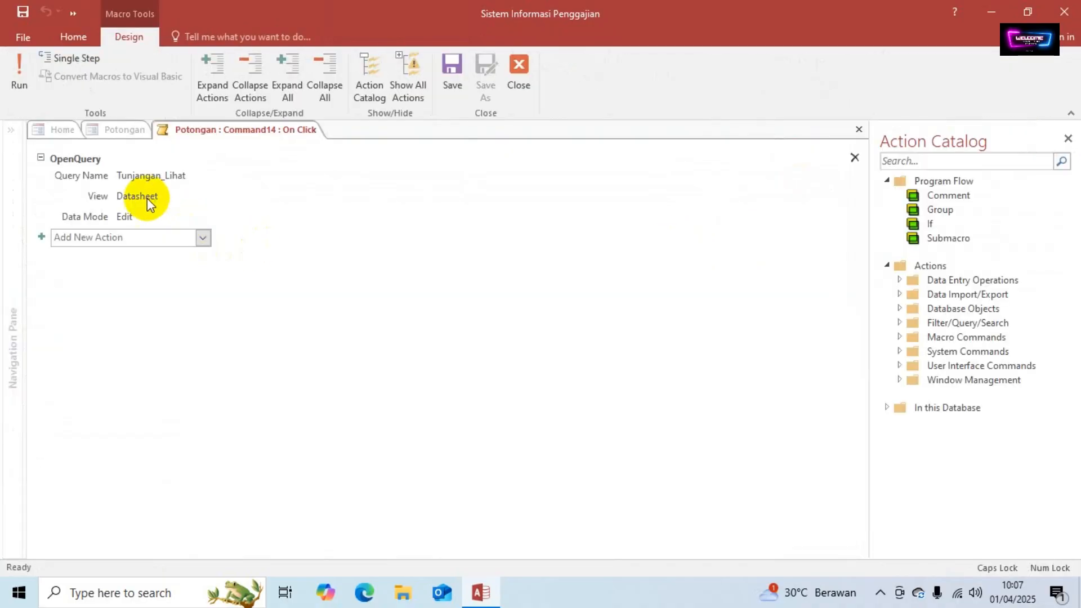
Step: Set the OpenQuery action's query name to Potongan_Lihat, then save and close the macro and the Potongan form
{"action": "left_click", "coordinate": [149, 204]}
{"action": "left_click", "coordinate": [120, 175]}
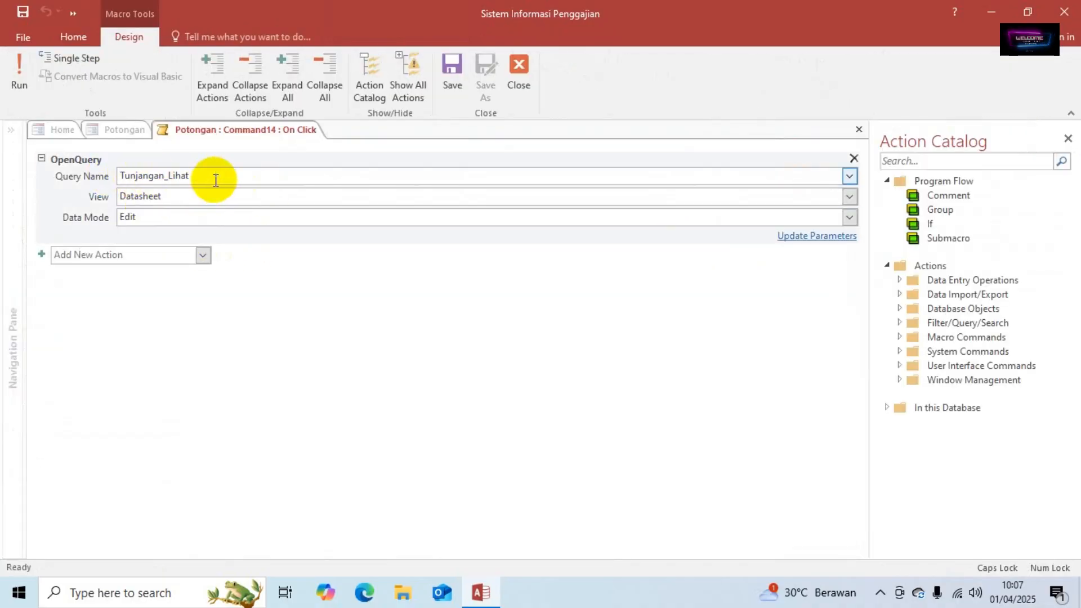
{"action": "left_click", "coordinate": [849, 176]}
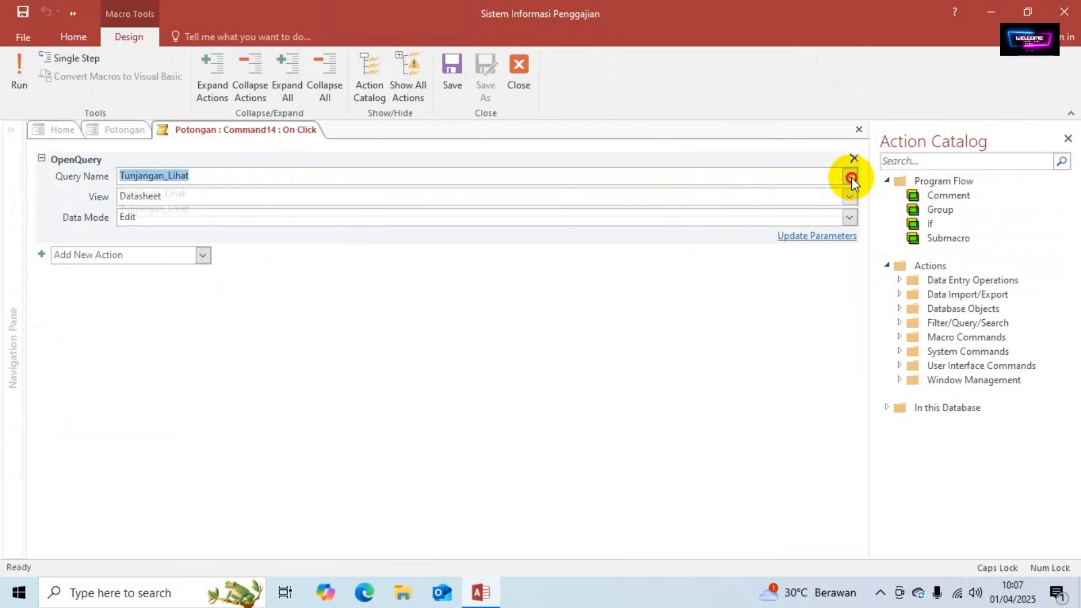
{"action": "left_click", "coordinate": [200, 208]}
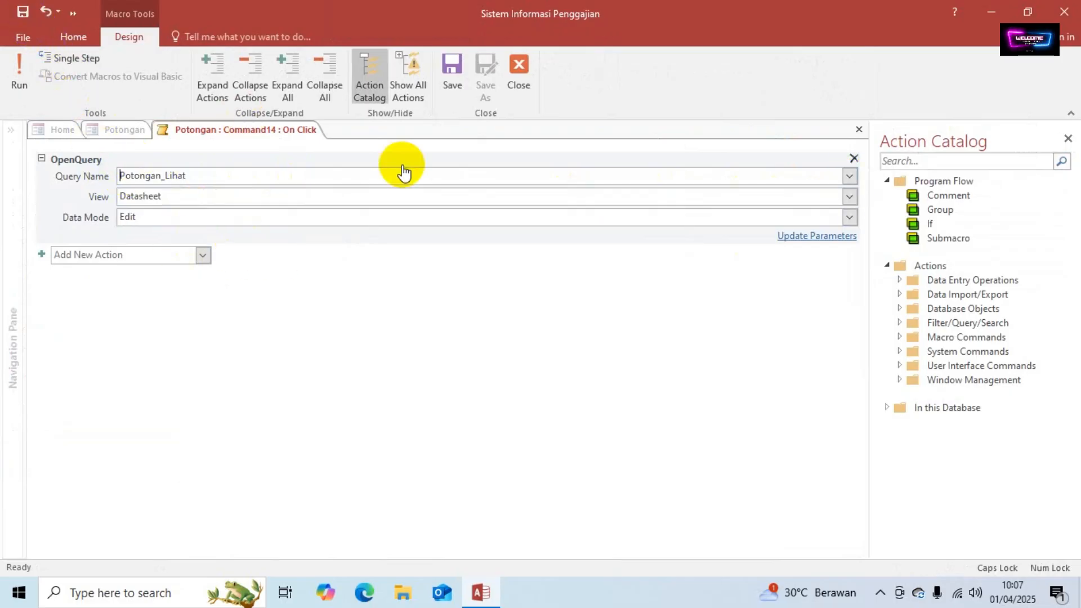
{"action": "left_click", "coordinate": [518, 68]}
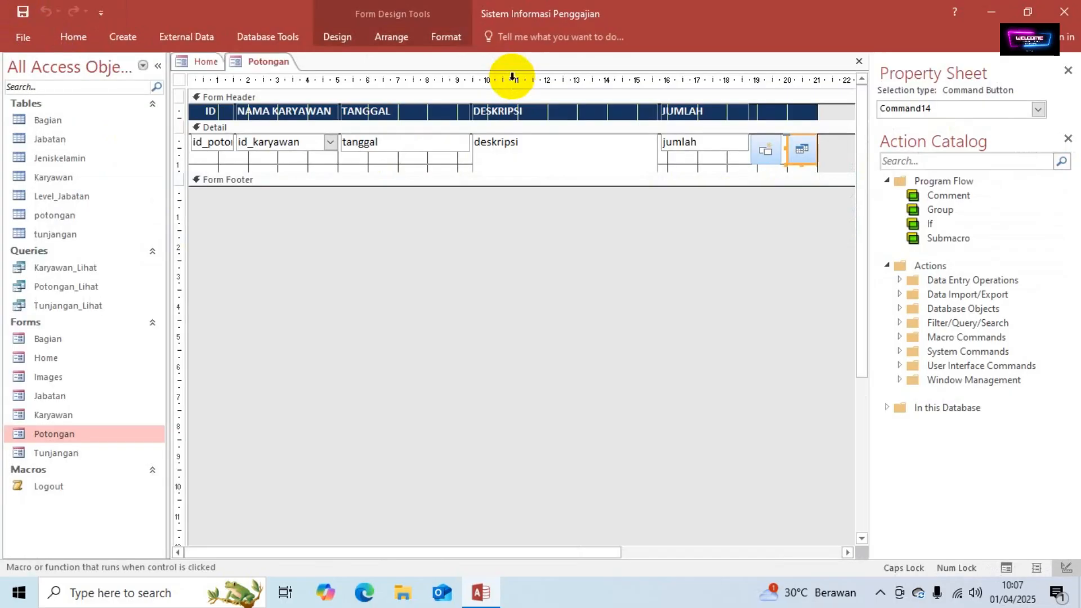
{"action": "left_click", "coordinate": [20, 13]}
{"action": "left_click", "coordinate": [859, 61]}
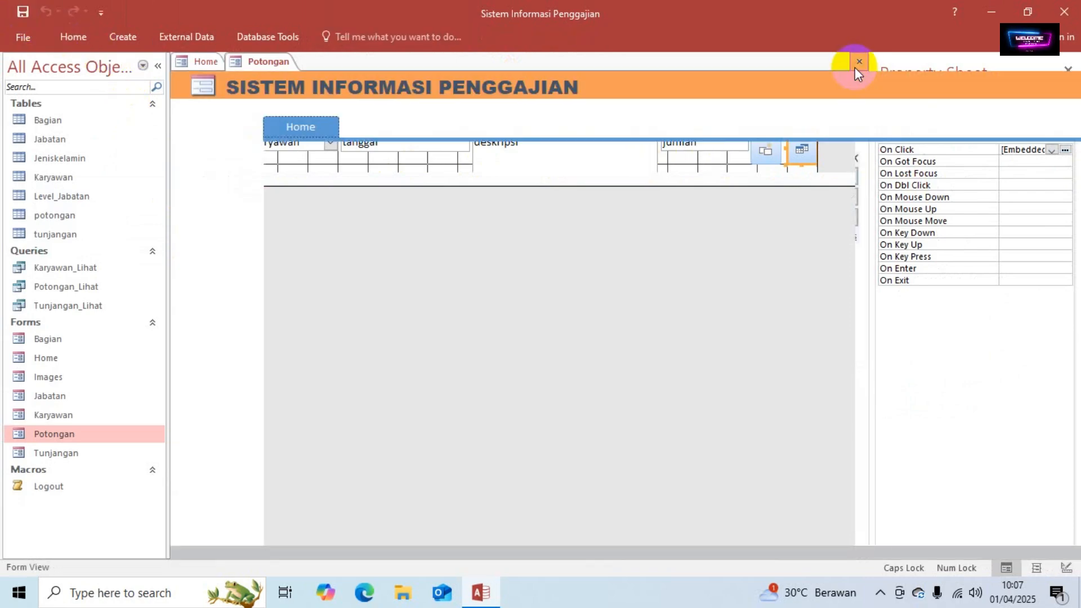
Step: Collapse the object list, go to Potongan under Proses in the Home form, and test its button that opens Potongan_Lihat
{"action": "left_click", "coordinate": [159, 66]}
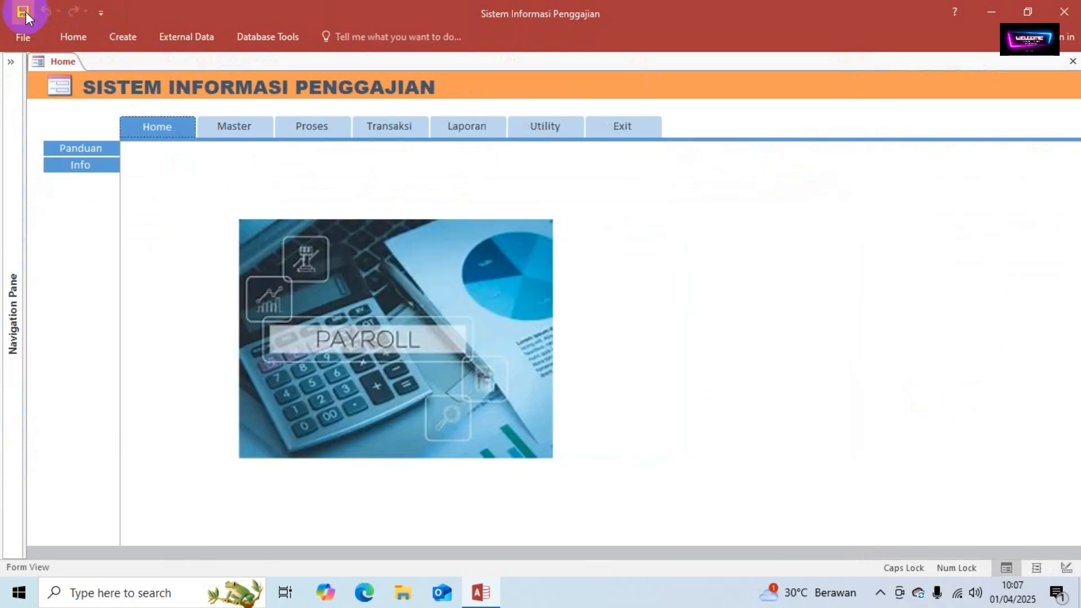
{"action": "left_click", "coordinate": [324, 129]}
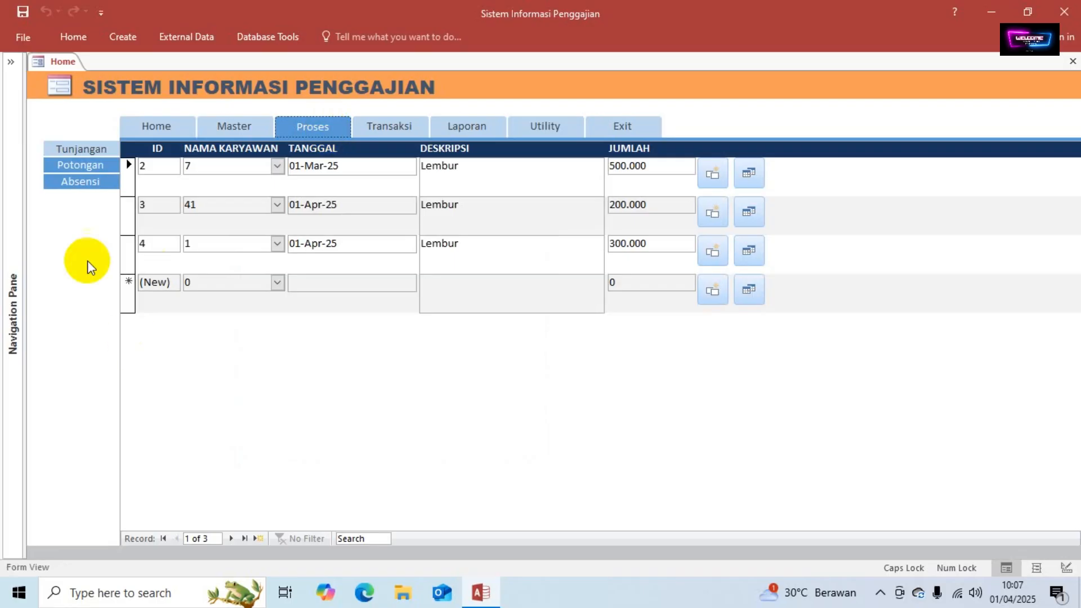
{"action": "left_click", "coordinate": [78, 169]}
{"action": "left_click", "coordinate": [748, 175]}
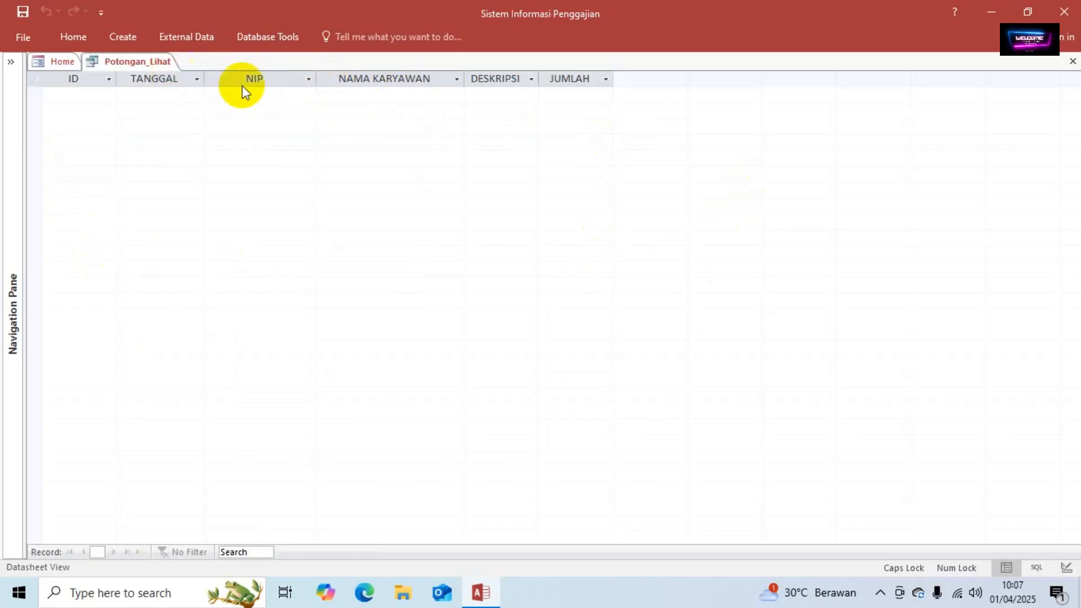
{"action": "left_click", "coordinate": [1073, 62]}
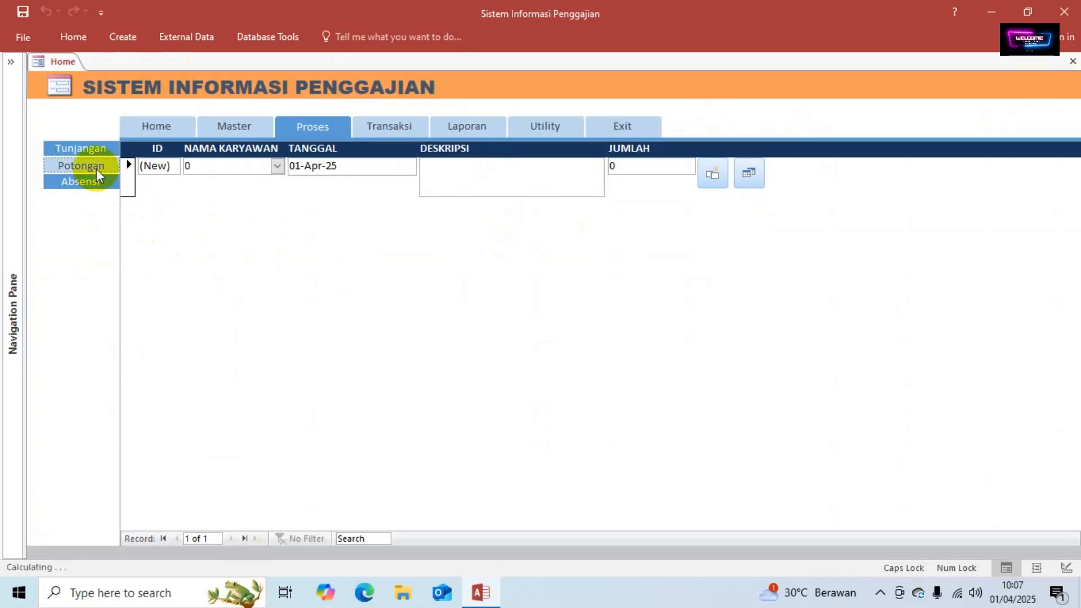
Step: Start a Potongan record for the first employee in the list and enter Koperasi as its description
{"action": "left_click", "coordinate": [276, 166]}
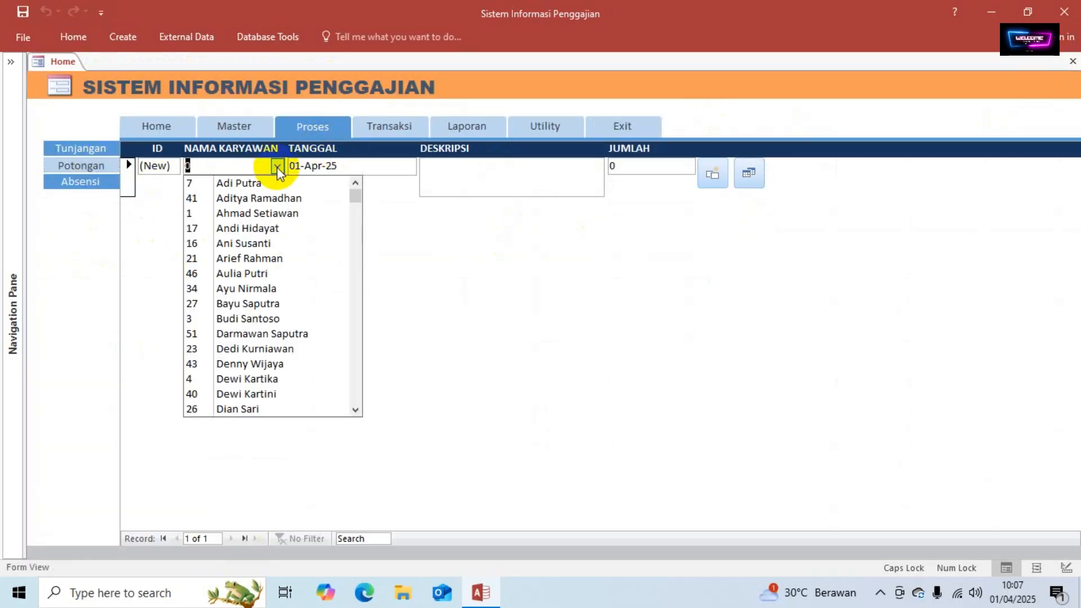
{"action": "left_click", "coordinate": [270, 182]}
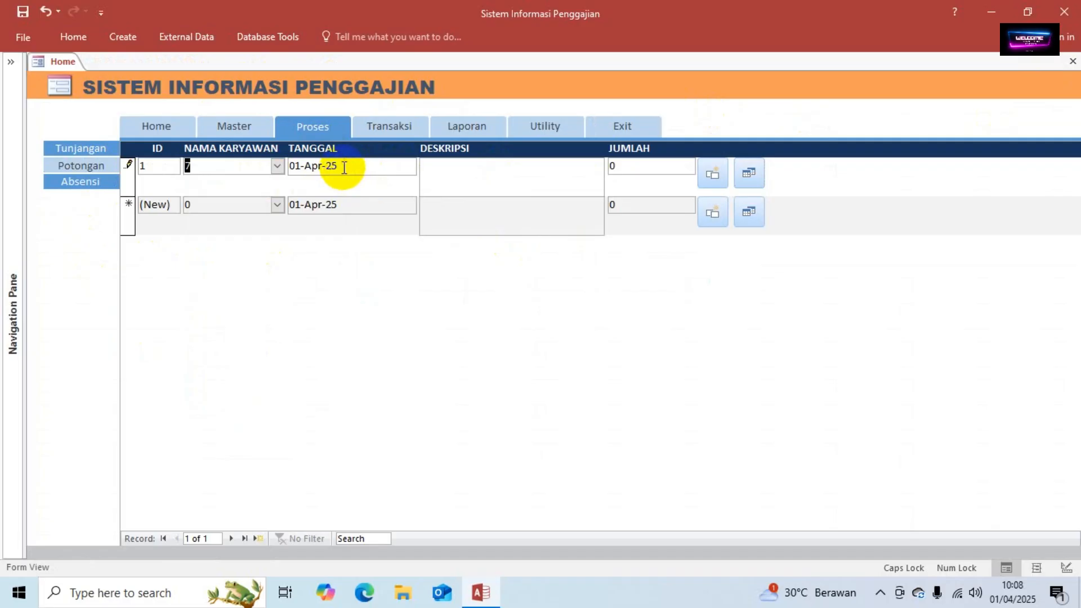
{"action": "left_click", "coordinate": [459, 170]}
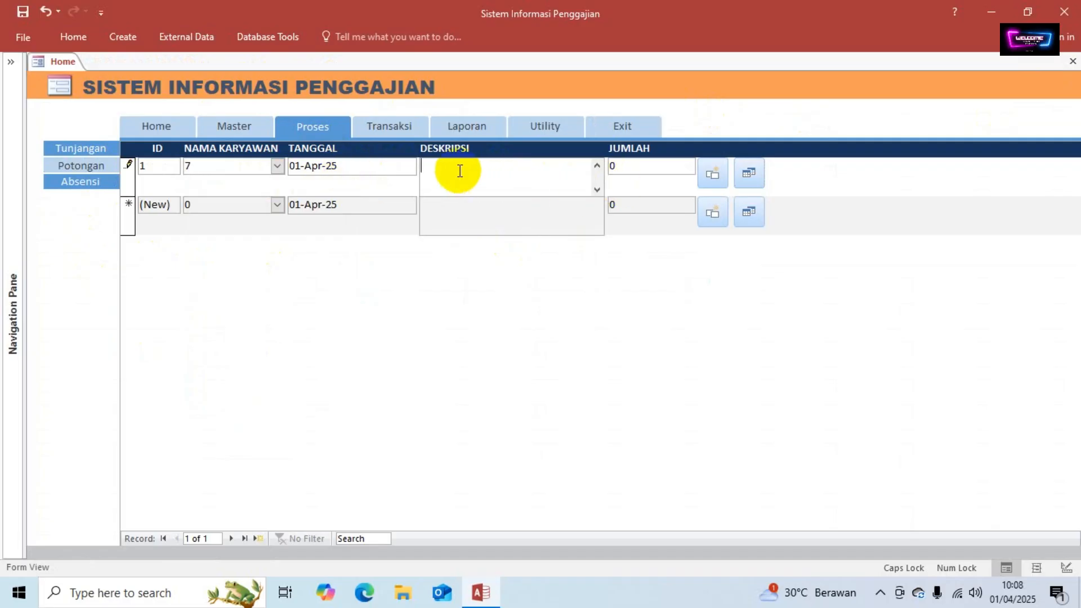
{"action": "type", "text": "kOPERA"}
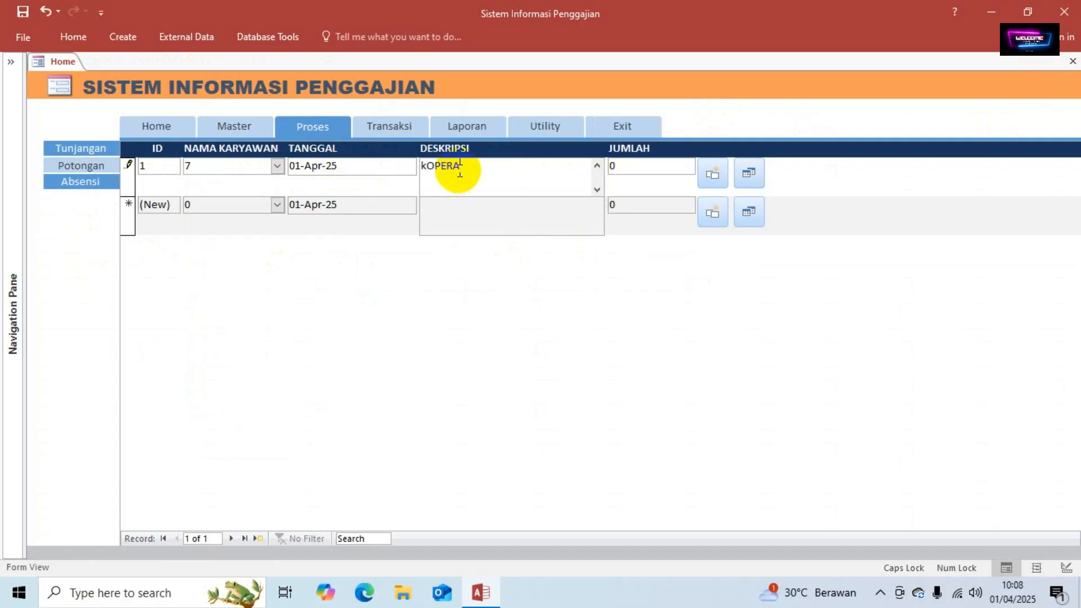
{"action": "key", "text": "BackSpace"}
{"action": "key", "text": "BackSpace"}
{"action": "key", "text": "BackSpace"}
{"action": "key", "text": "BackSpace"}
{"action": "key", "text": "BackSpace"}
{"action": "key", "text": "BackSpace"}
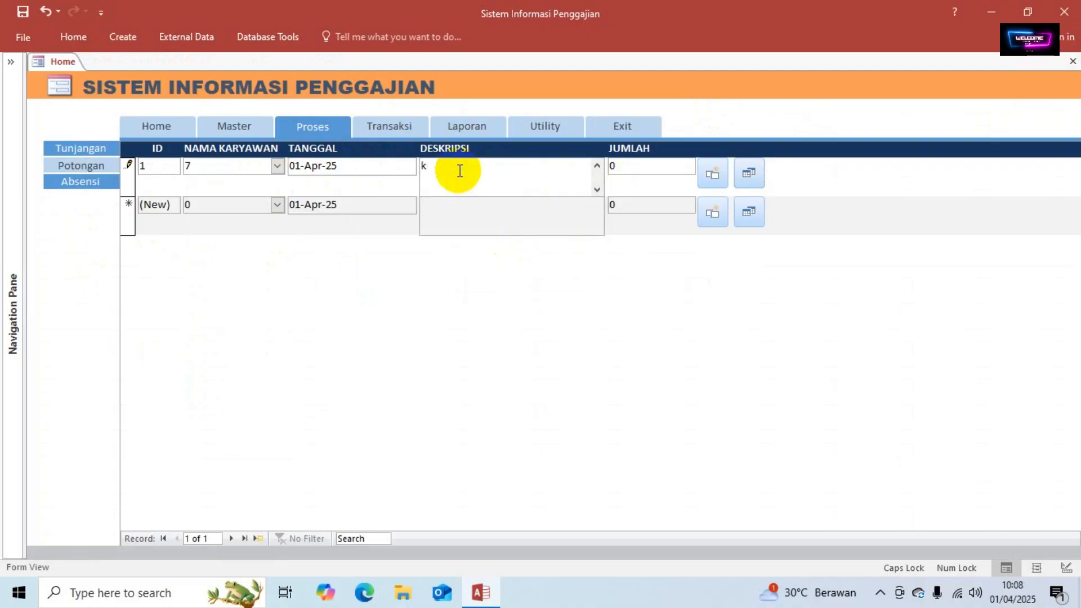
{"action": "key", "text": "Caps_Lock"}
{"action": "type", "text": "ope"}
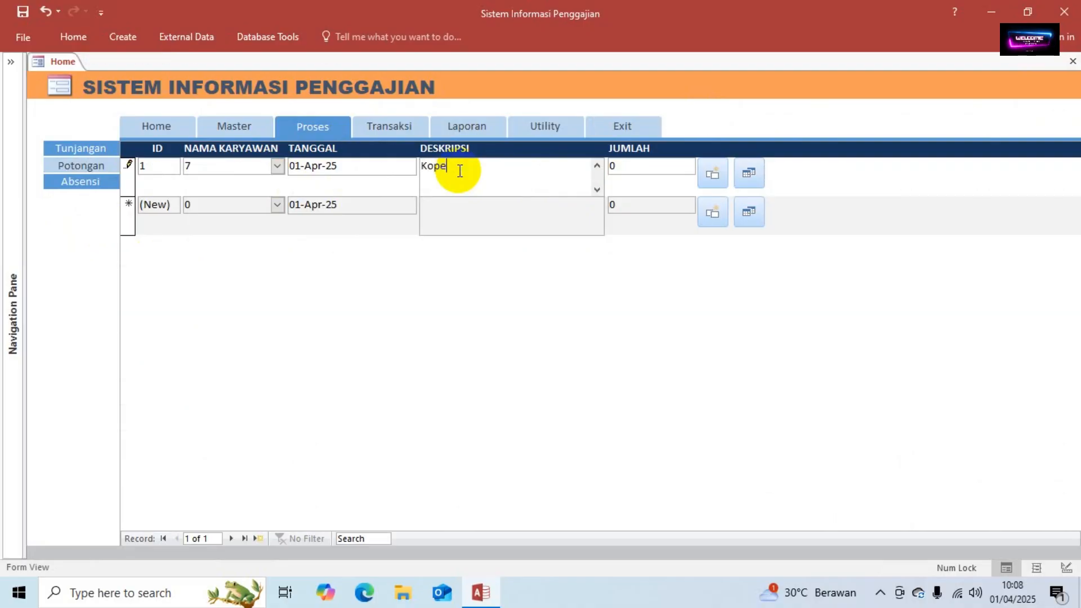
{"action": "type", "text": "rasi"}
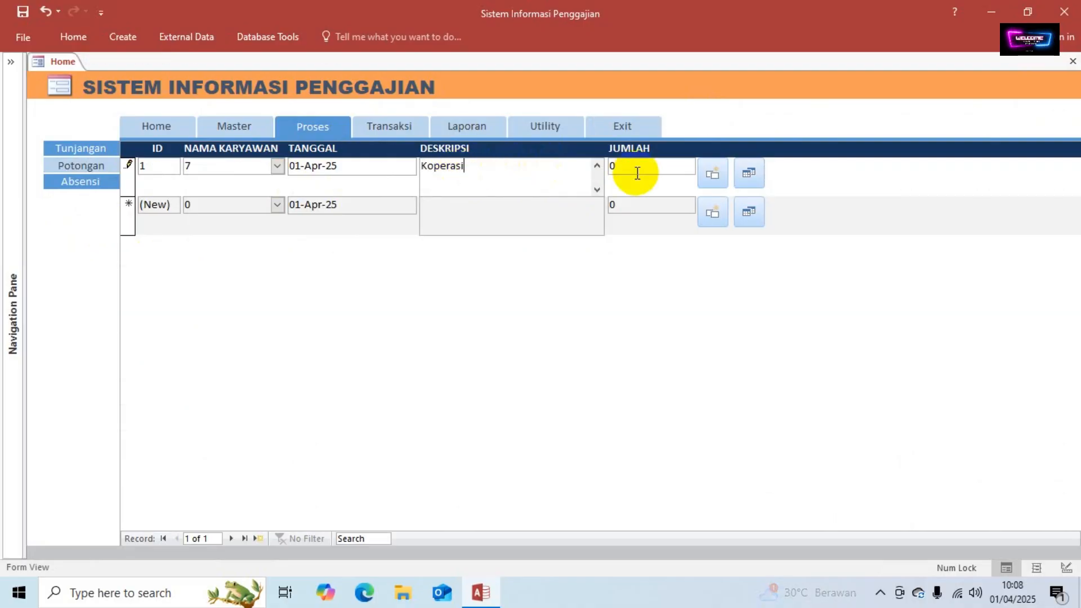
Step: Set the Koperasi record's JUMLAH to 500000, commit it, and check the entry in Potongan_Lihat
{"action": "left_click", "coordinate": [615, 171]}
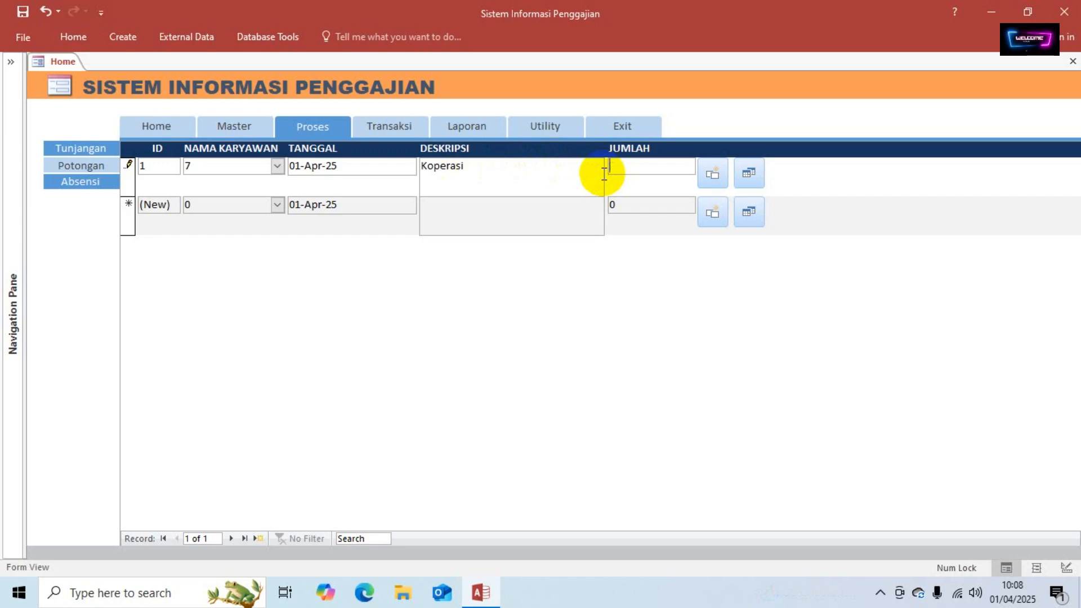
{"action": "type", "text": "5000000"}
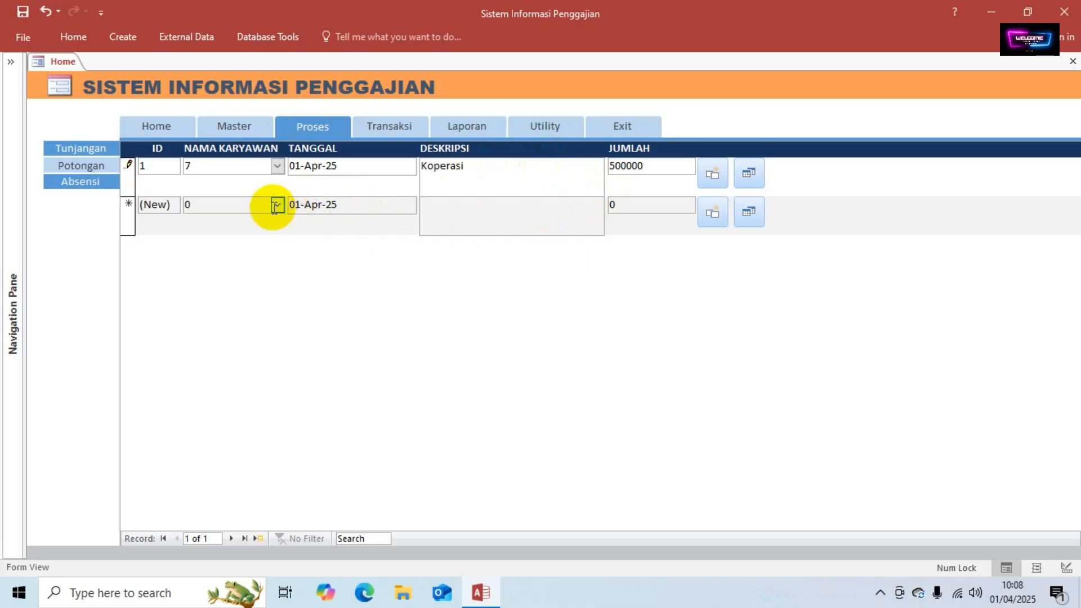
{"action": "left_click", "coordinate": [249, 208]}
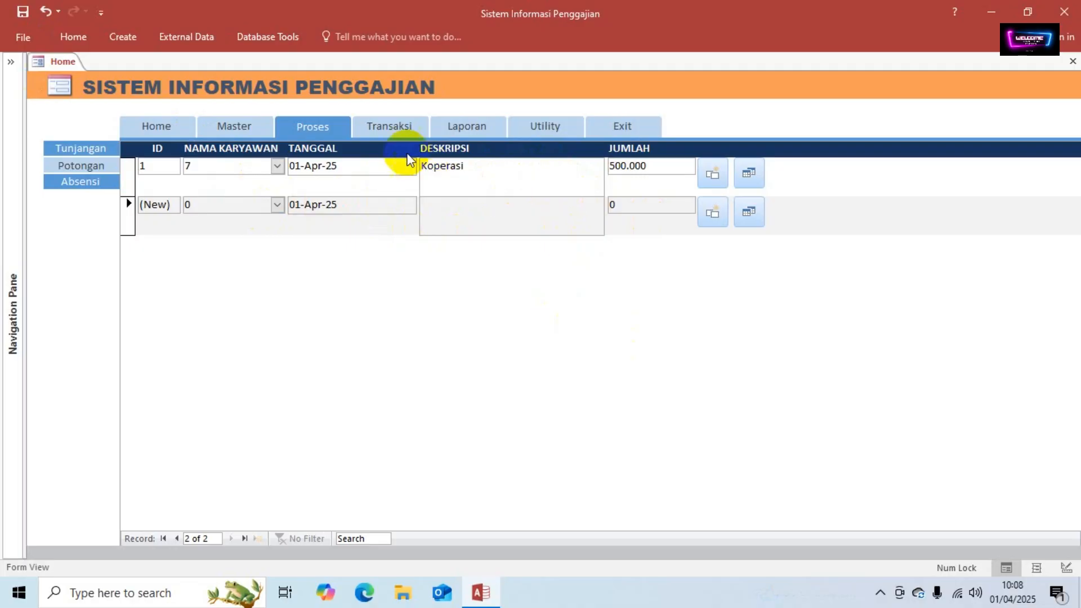
{"action": "left_click", "coordinate": [749, 173]}
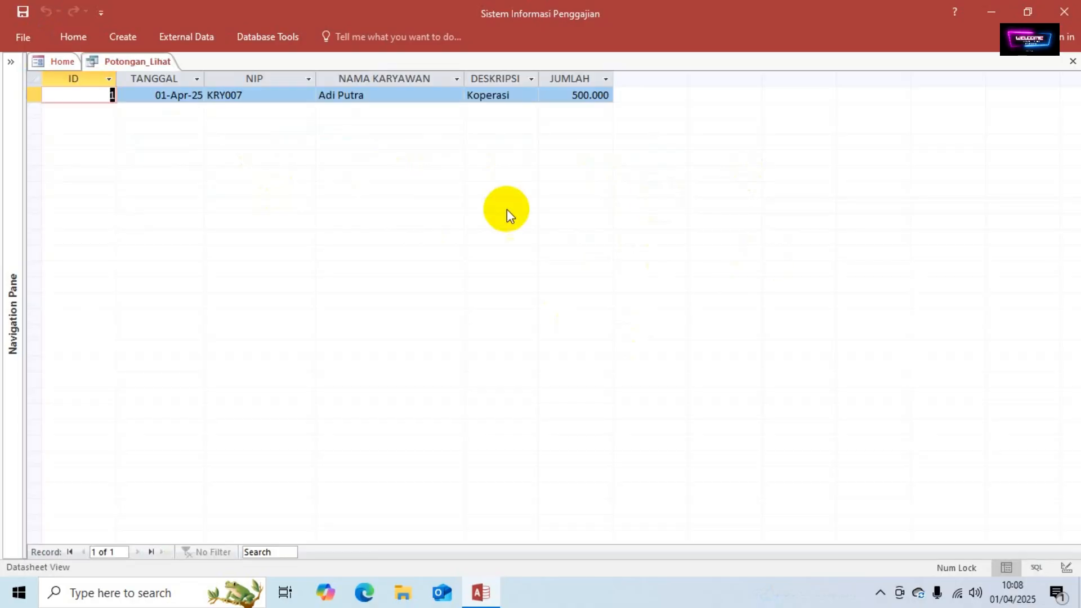
{"action": "left_click", "coordinate": [1073, 60]}
Step: Add a second Potongan record for the second employee in the list, with Koperasi as DESKRIPSI and 500000 as JUMLAH
{"action": "left_click", "coordinate": [277, 205]}
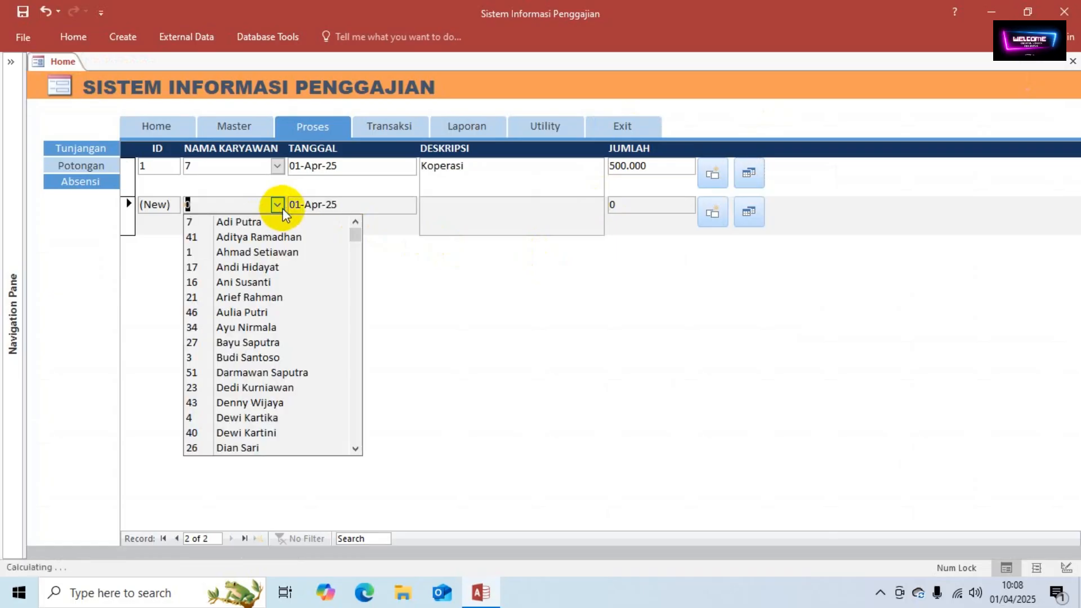
{"action": "left_click", "coordinate": [304, 236]}
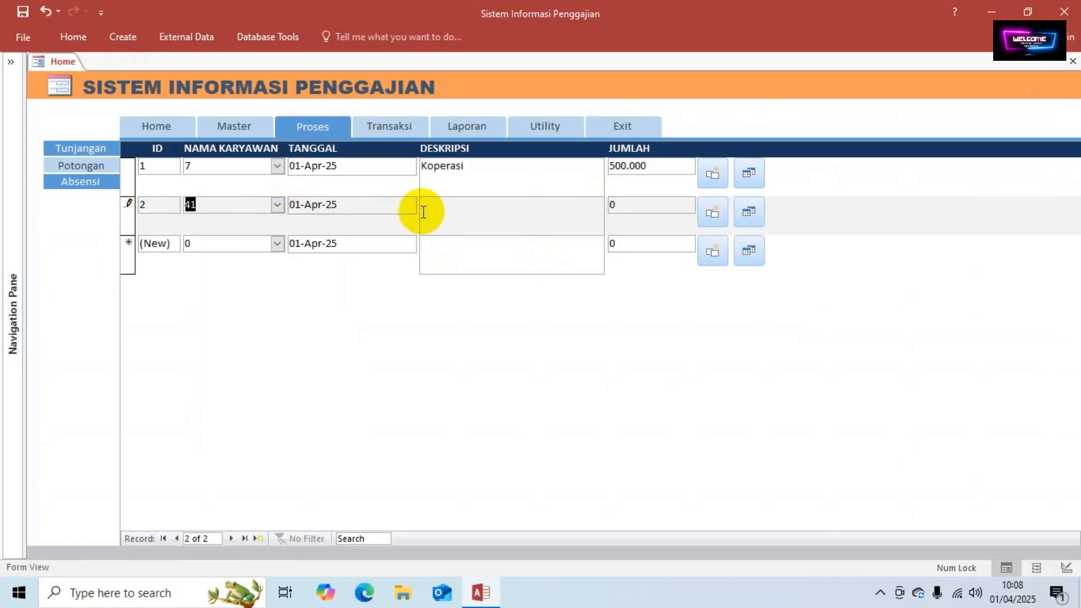
{"action": "left_click", "coordinate": [447, 212]}
{"action": "type", "text": "Kop"}
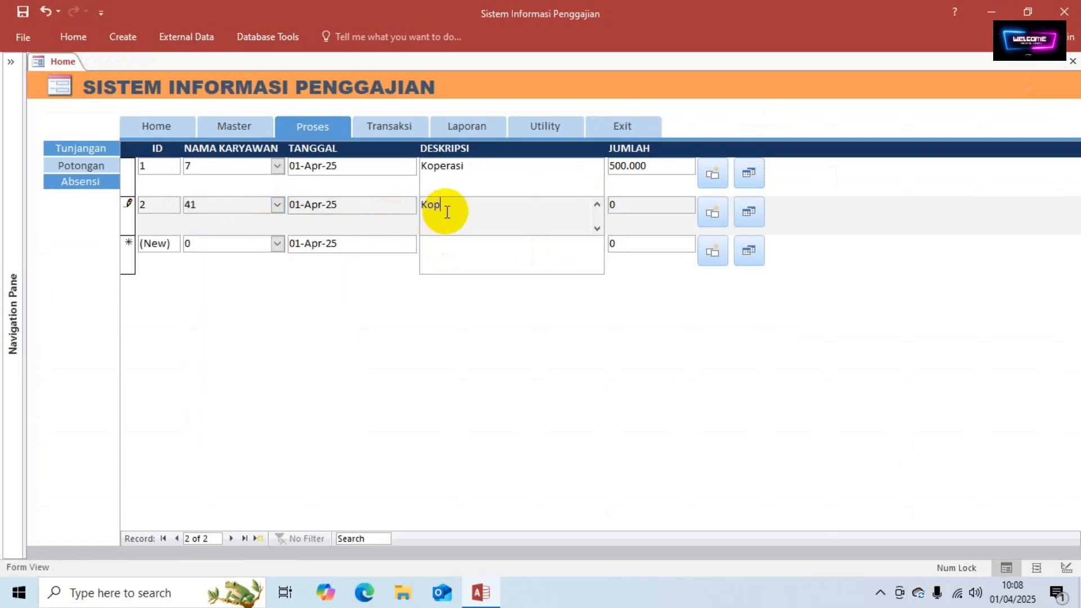
{"action": "type", "text": "erasi"}
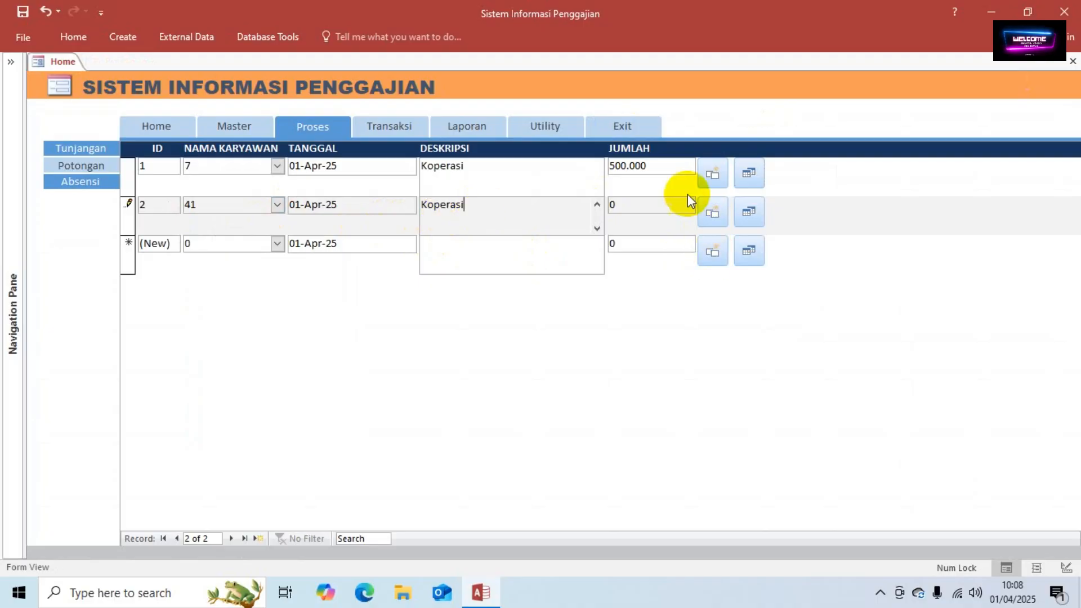
{"action": "key", "text": "Tab"}
{"action": "type", "text": "500000"}
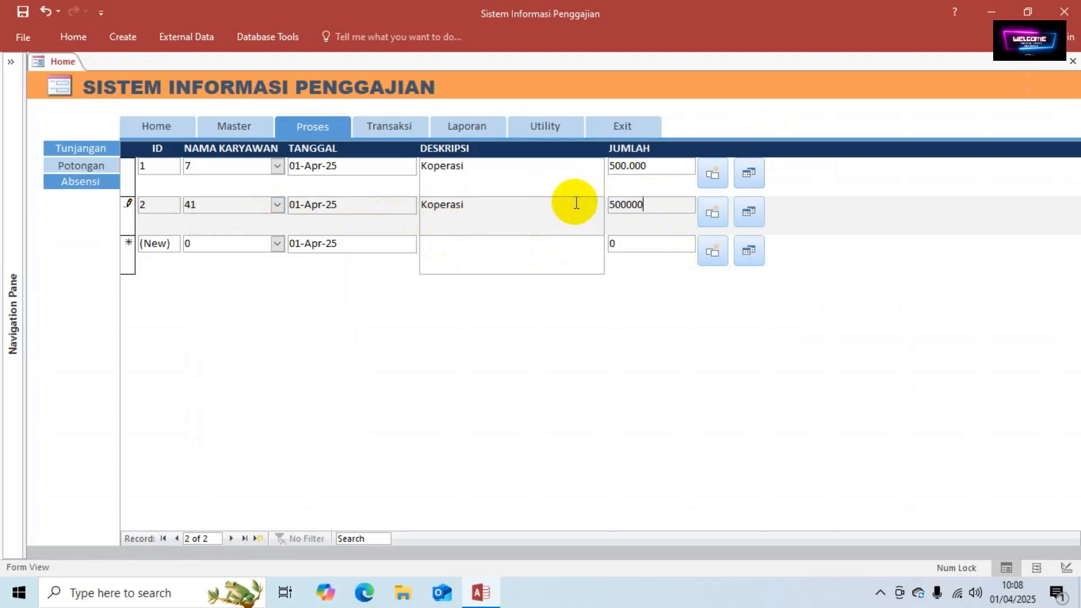
{"action": "key", "text": "Tab"}
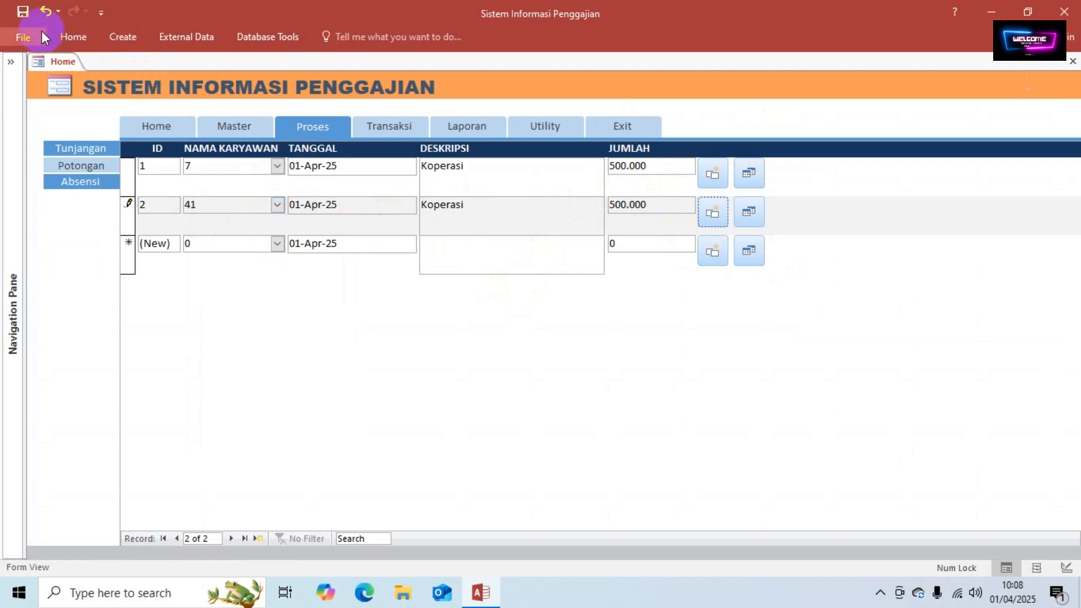
Step: Save the second Potongan record, then check its entry in Potongan_Lihat and close the query
{"action": "left_click", "coordinate": [24, 17]}
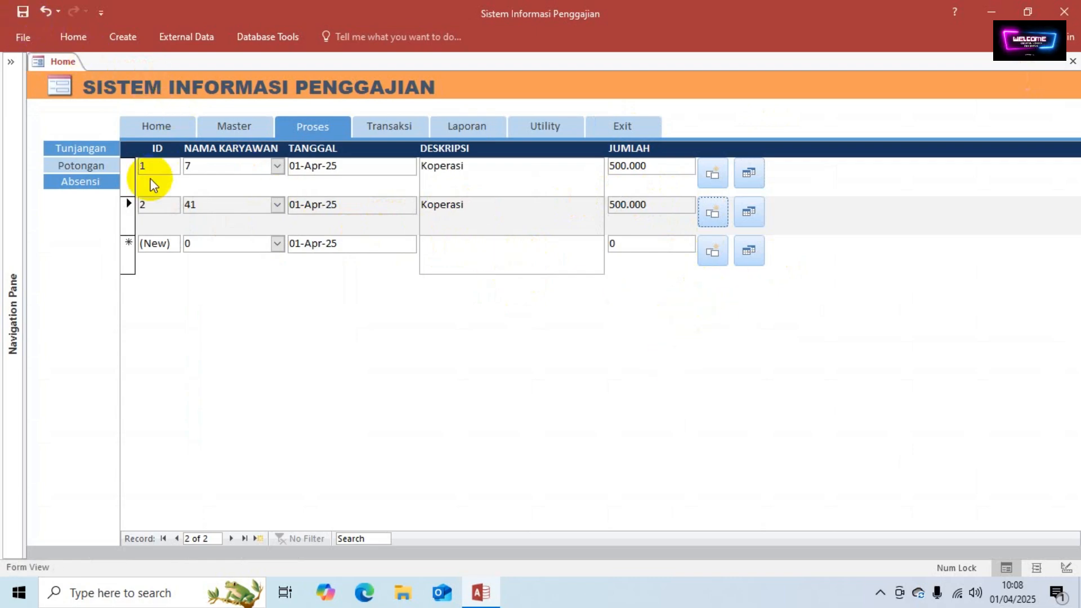
{"action": "left_click", "coordinate": [749, 213]}
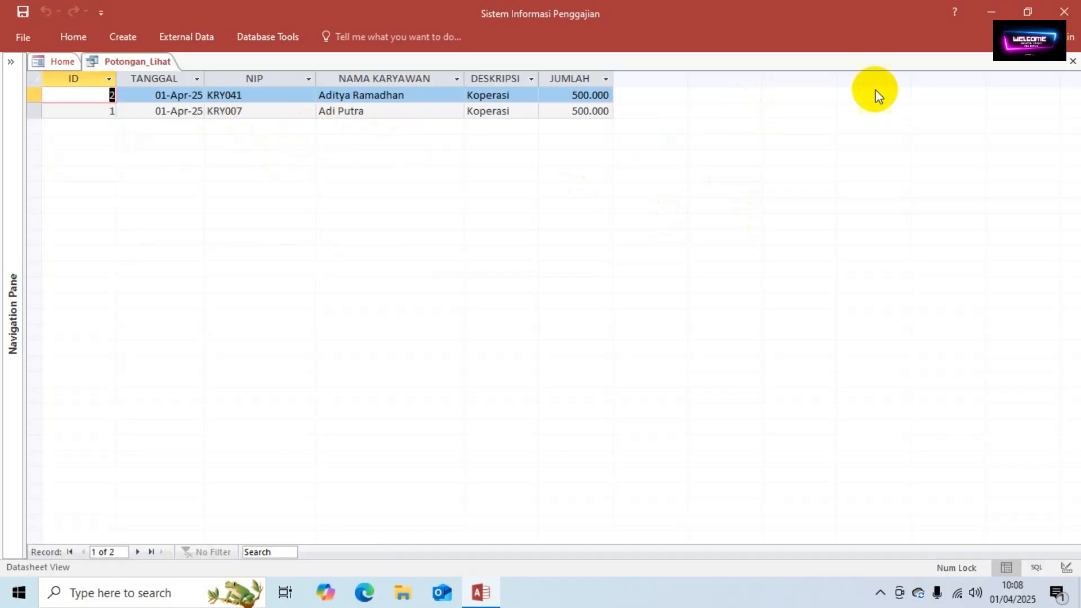
{"action": "left_click", "coordinate": [1073, 61]}
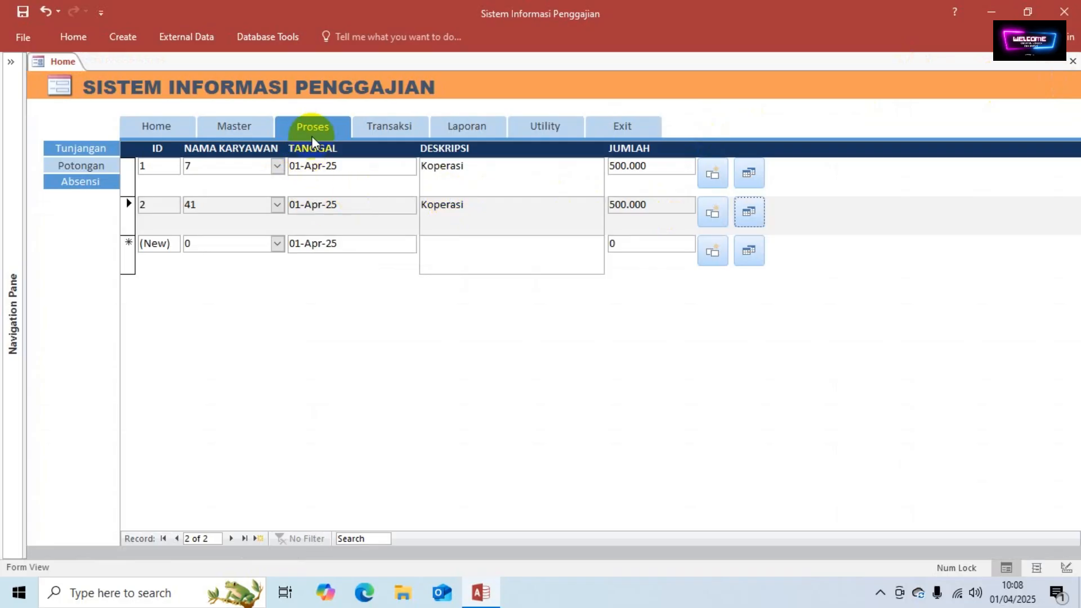